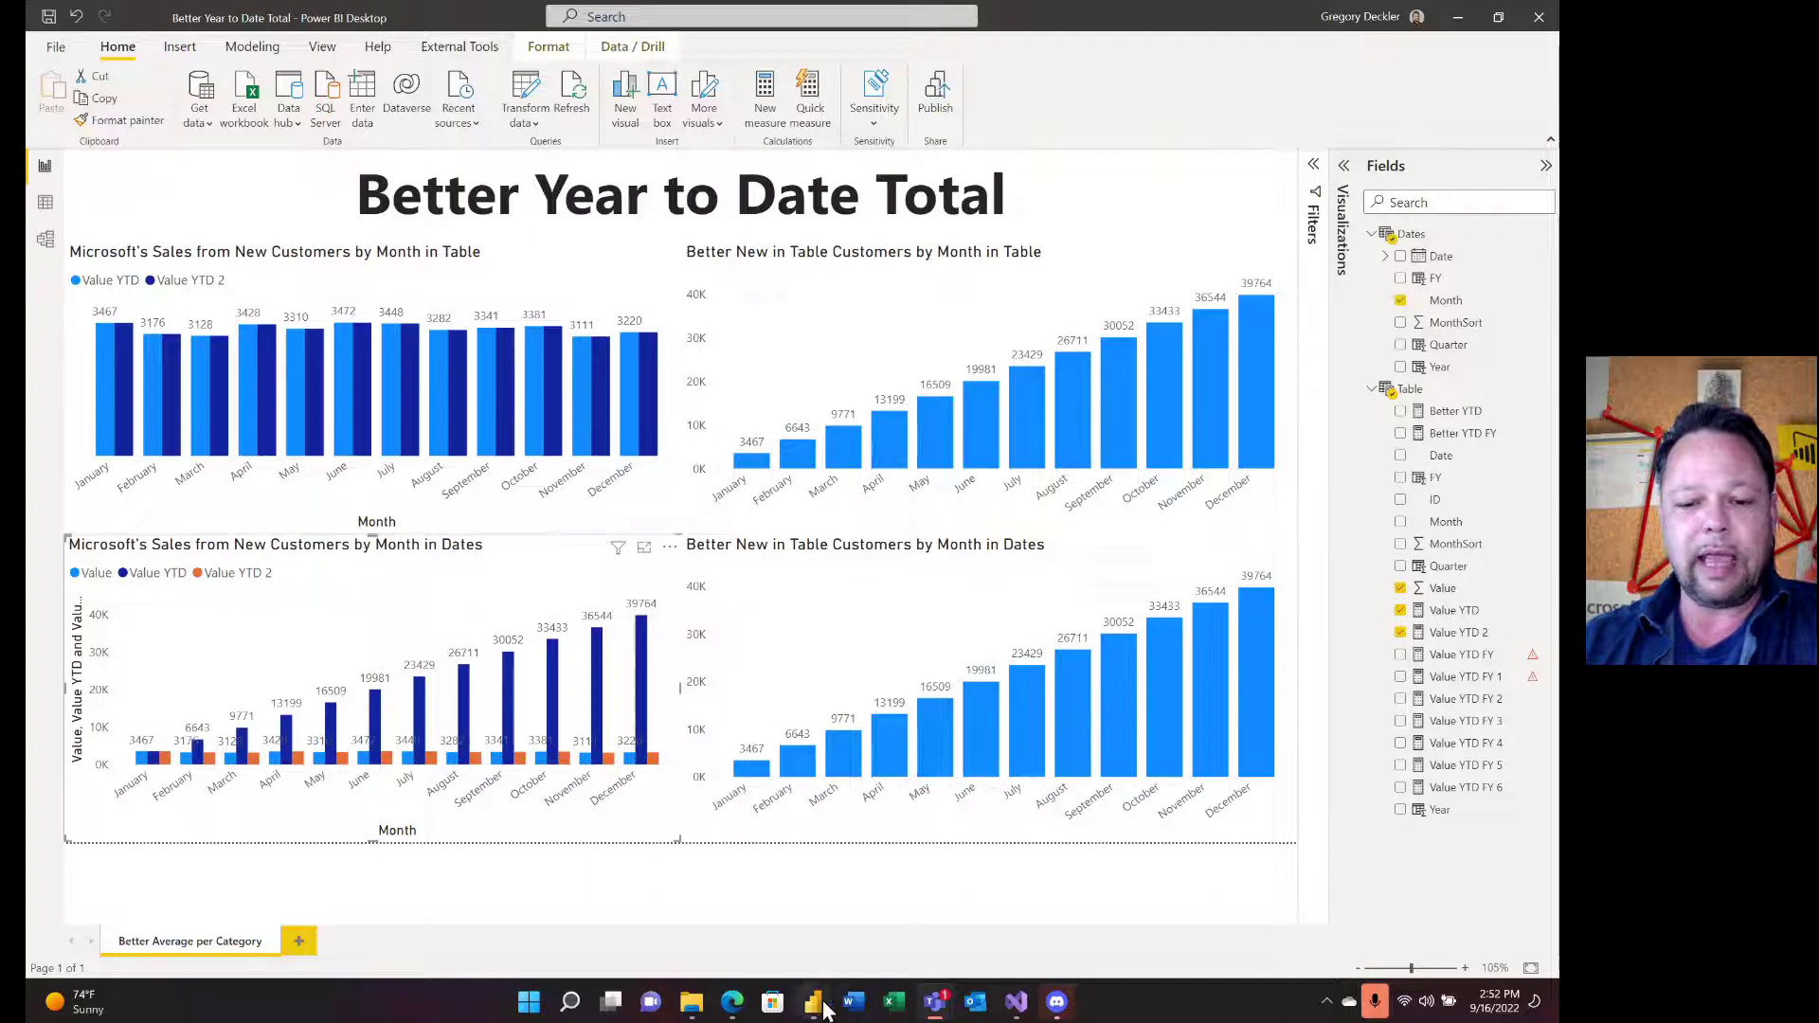
- In the Better Sales from New Customers report, select Microsoft's monthly chart and compare the formulas of Value for new ID and Value for new ID 2
{"action": "mouse_move", "coordinate": [813, 1002]}
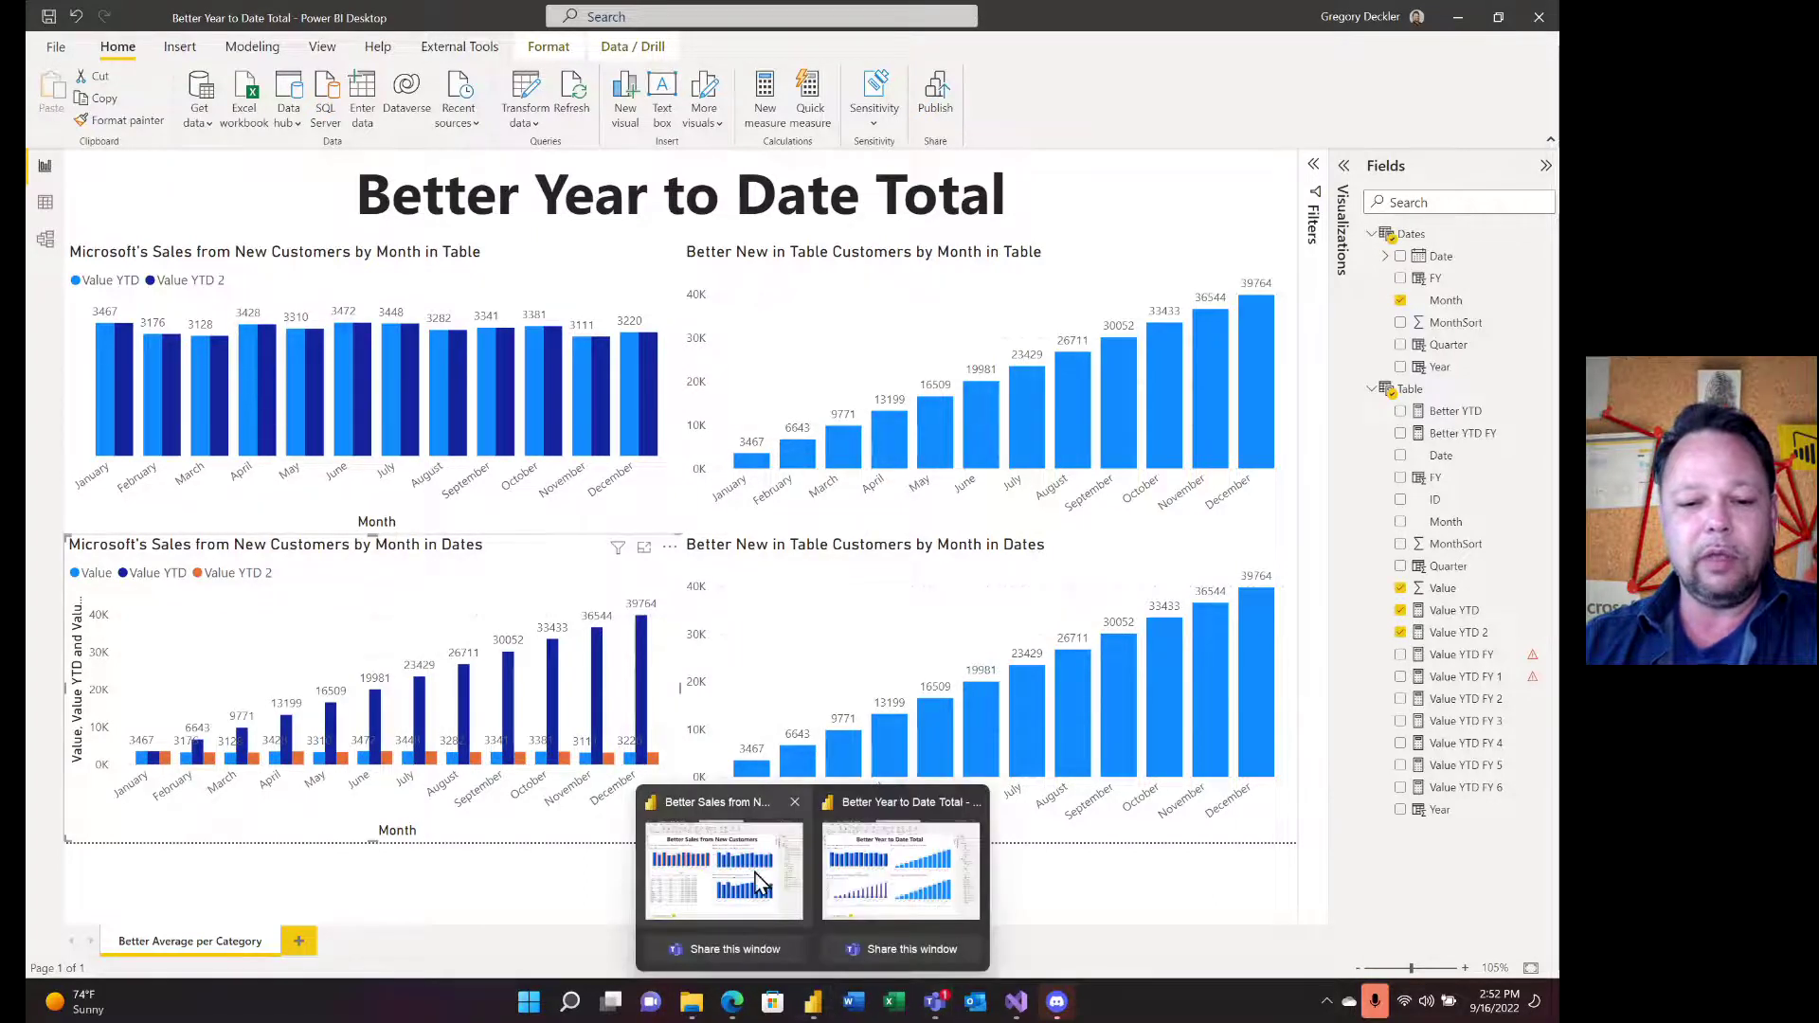
{"action": "left_click", "coordinate": [753, 817]}
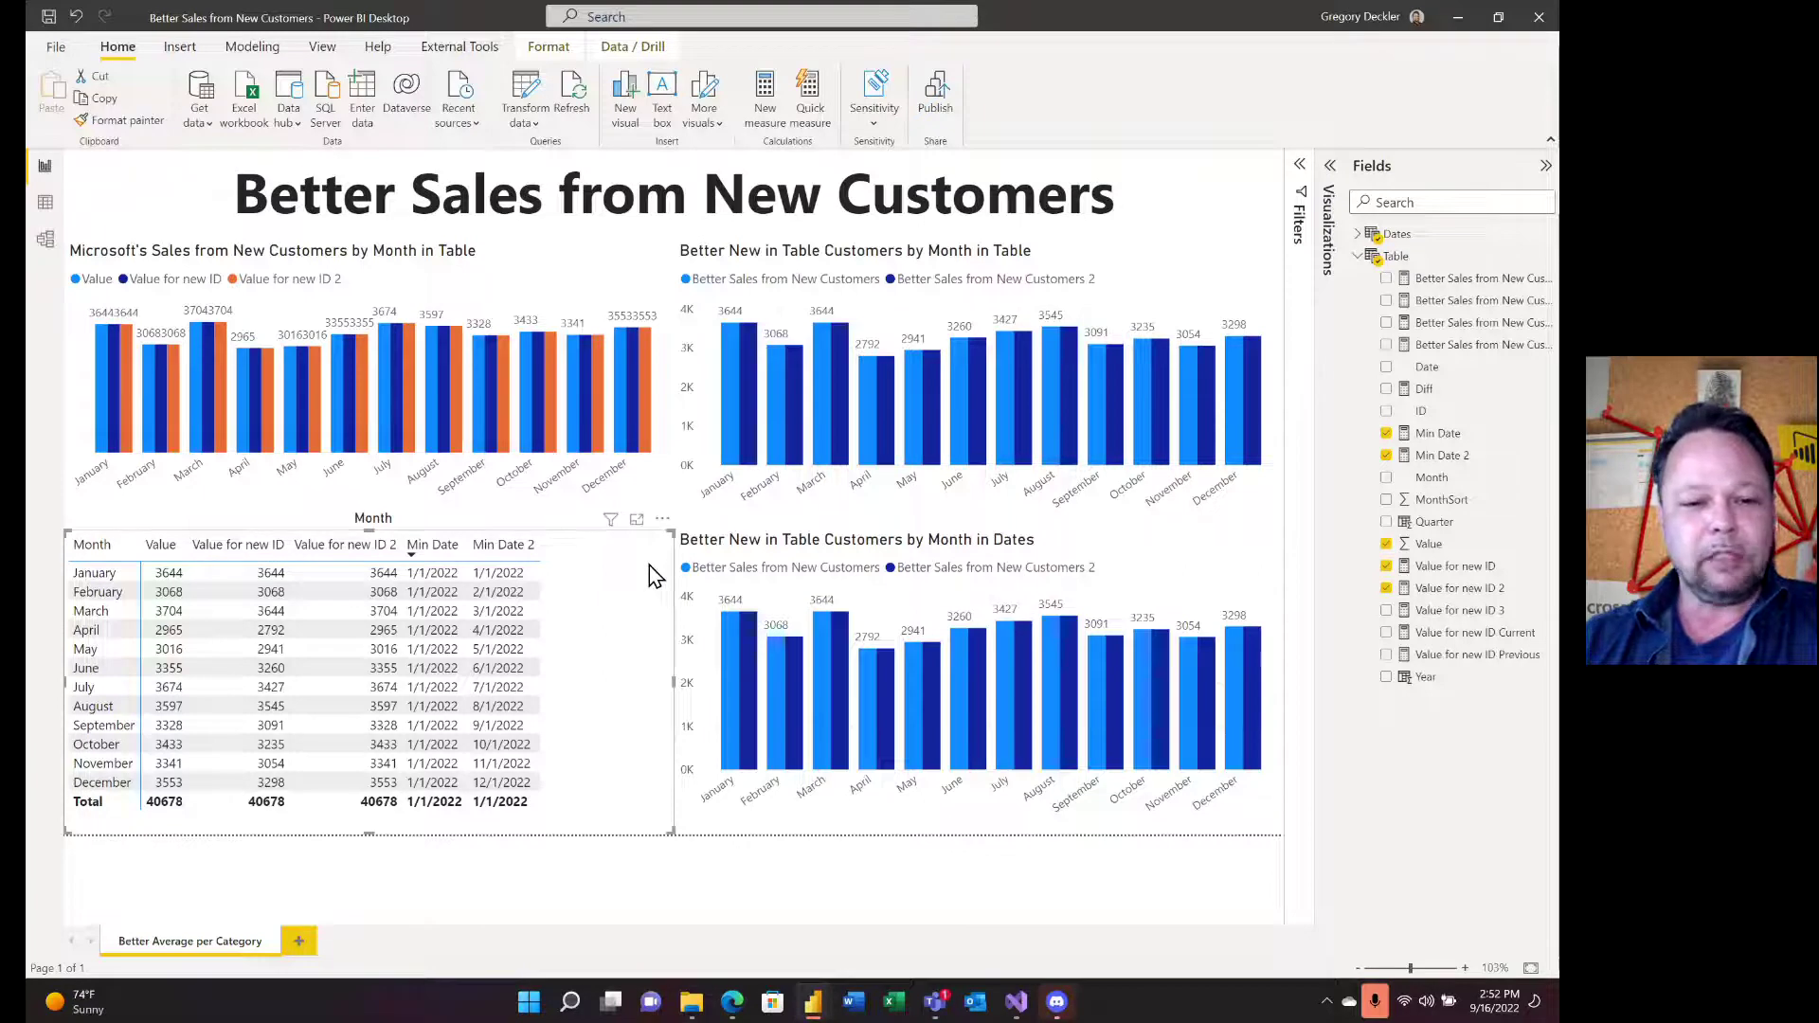
{"action": "left_click", "coordinate": [582, 258]}
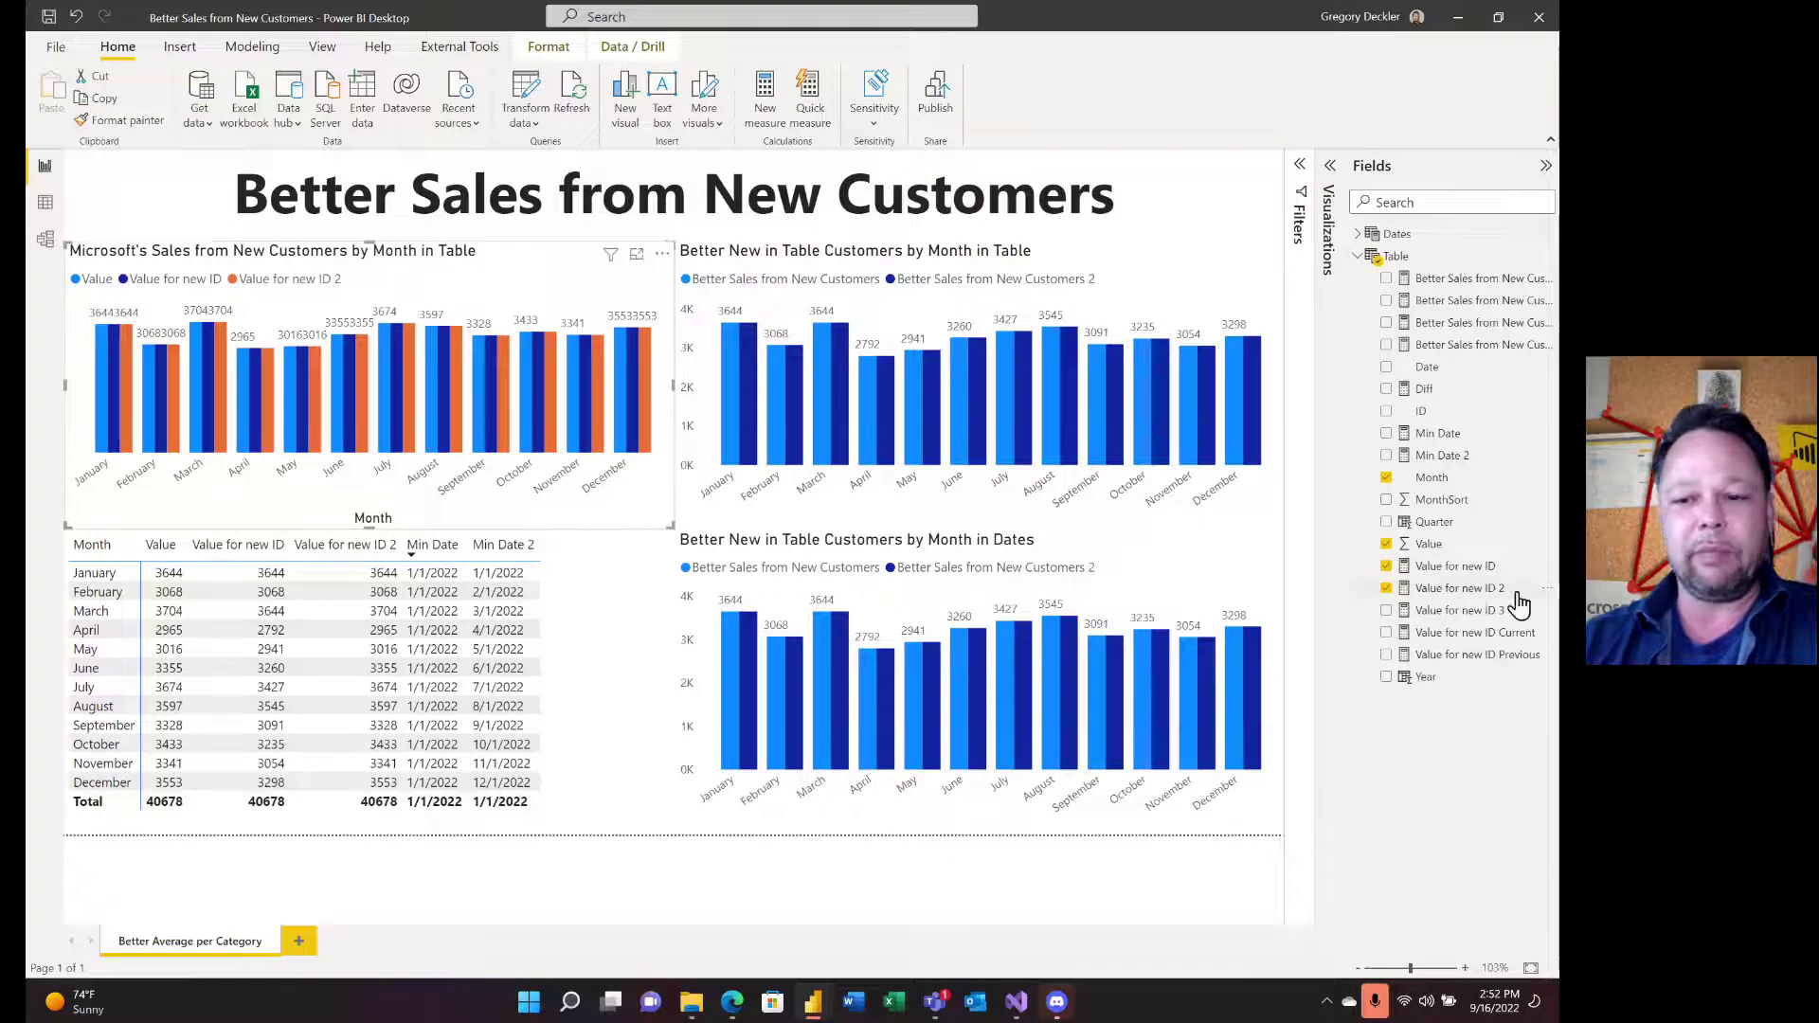
{"action": "left_click", "coordinate": [1462, 567]}
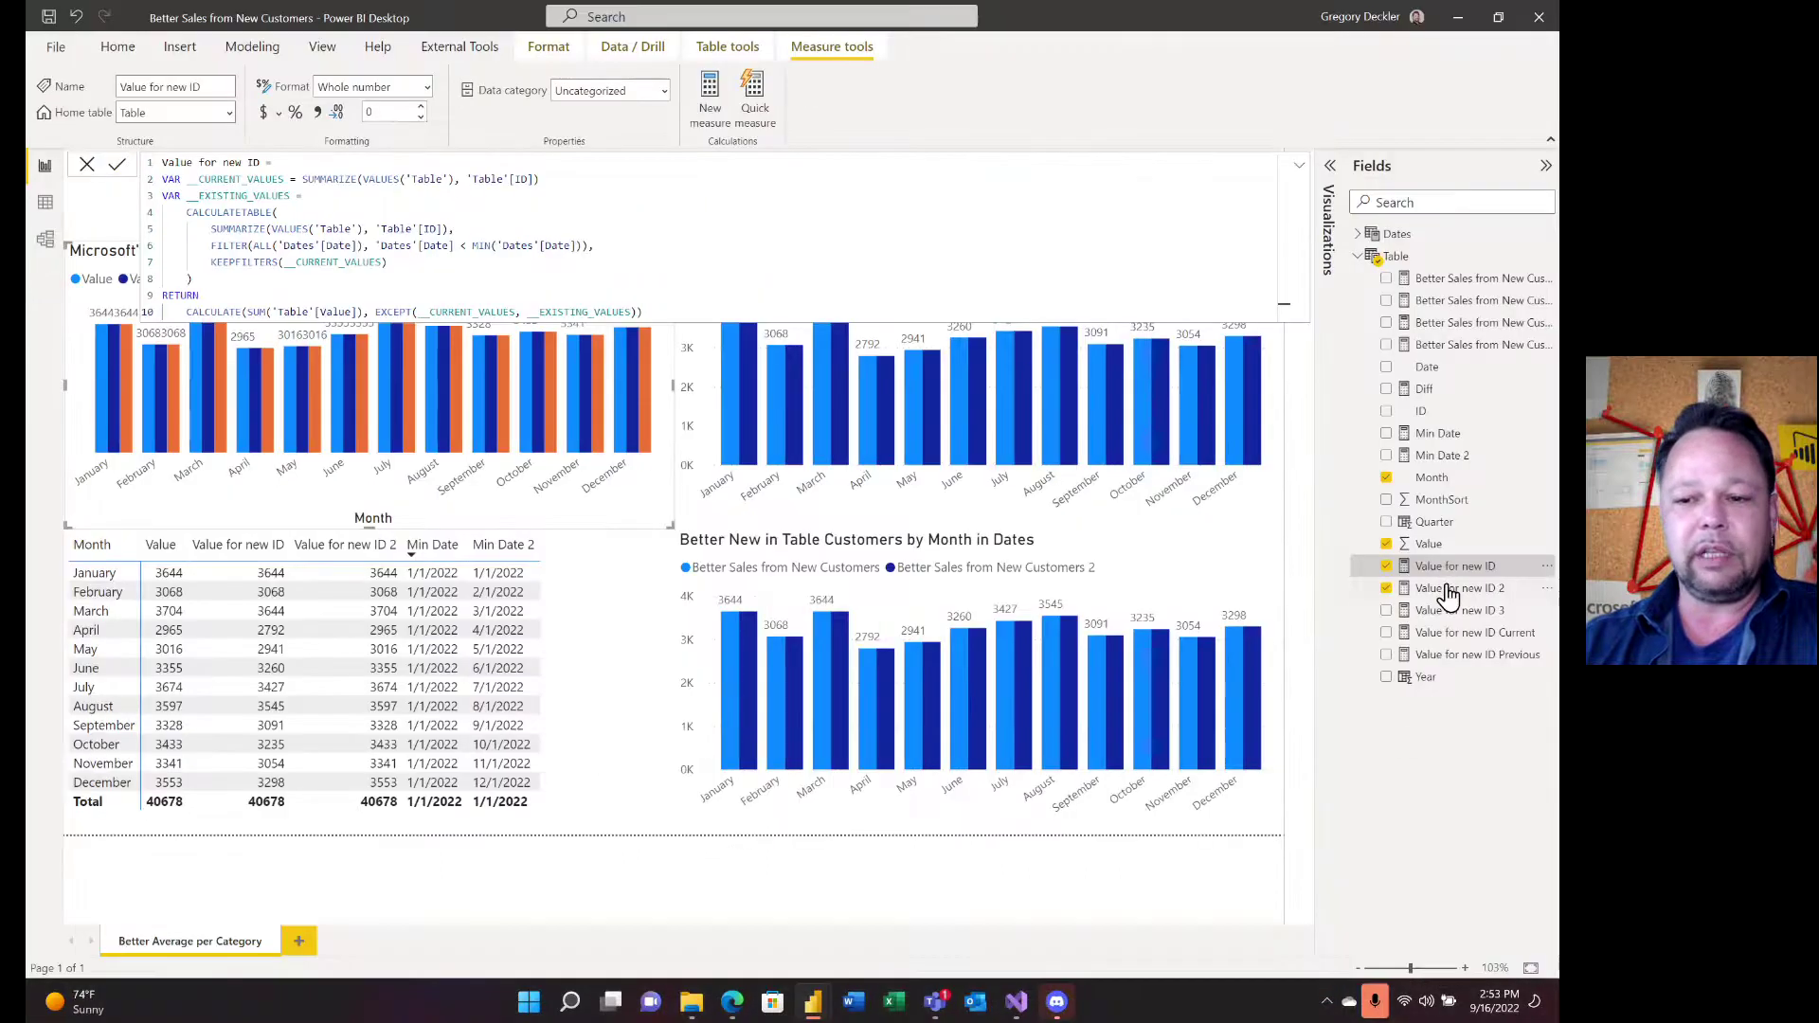
{"action": "left_click", "coordinate": [1464, 589]}
{"action": "left_click", "coordinate": [1456, 566]}
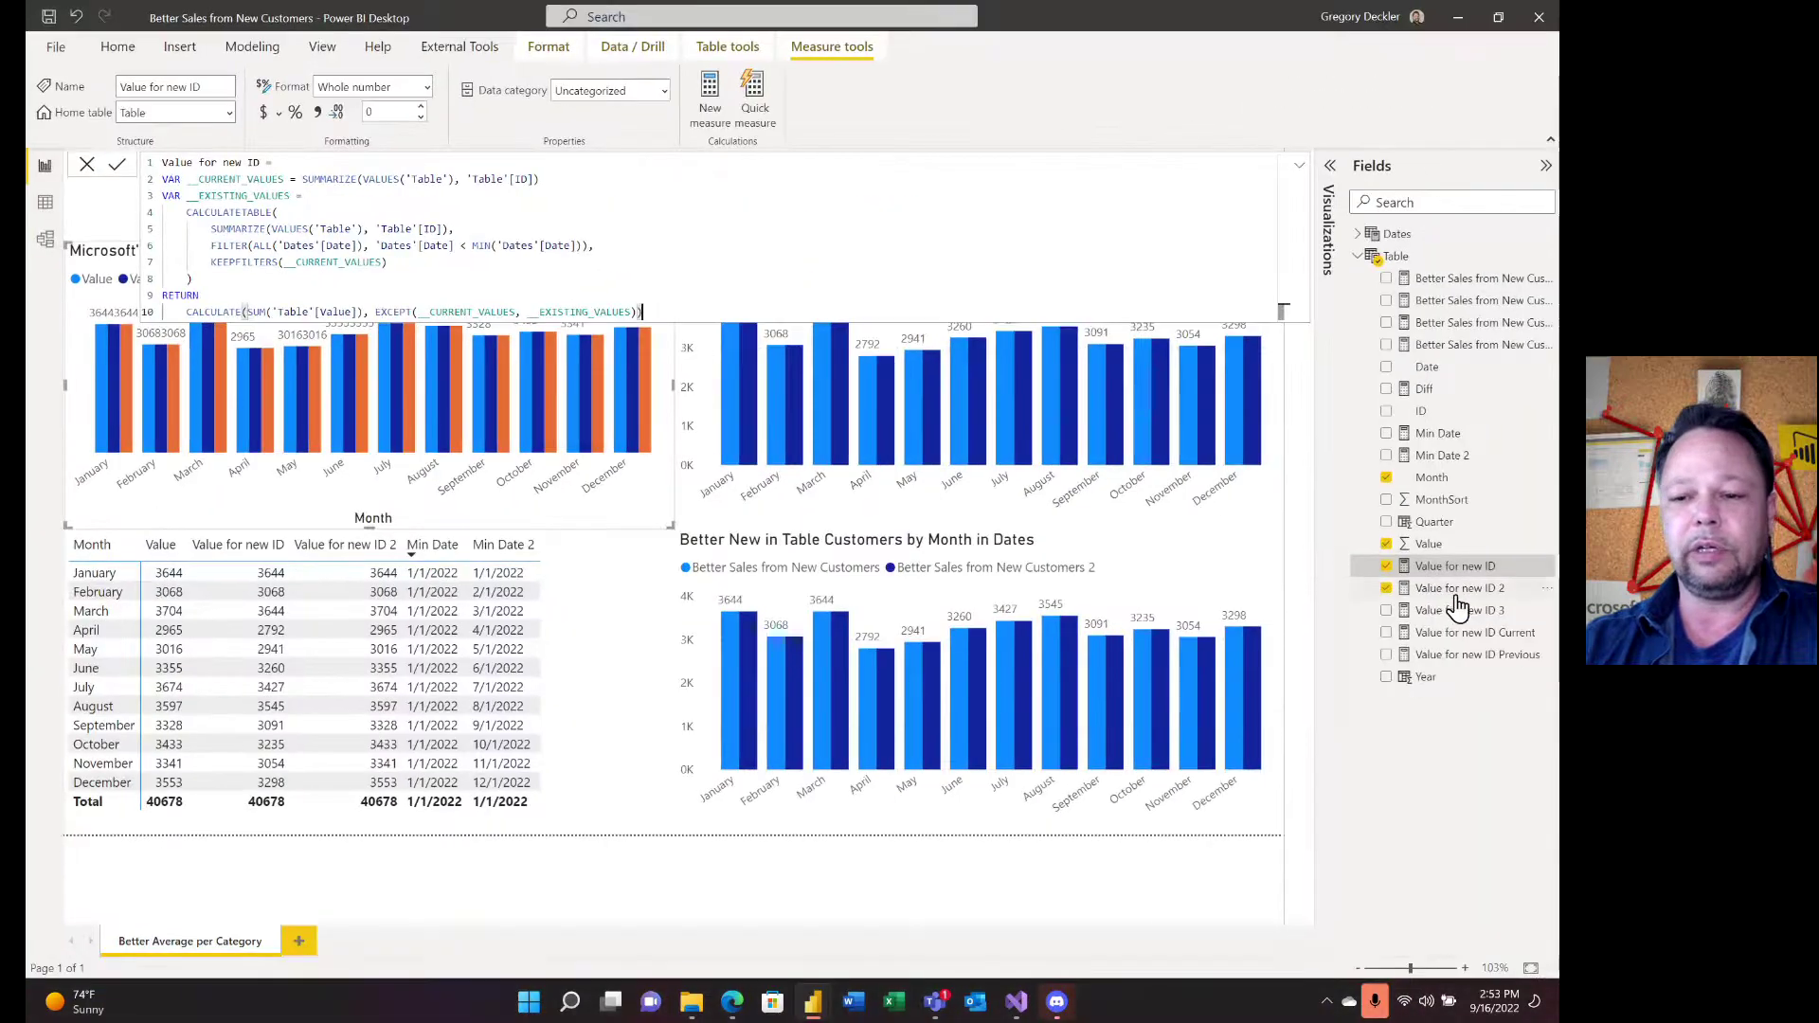
{"action": "left_click", "coordinate": [1458, 591]}
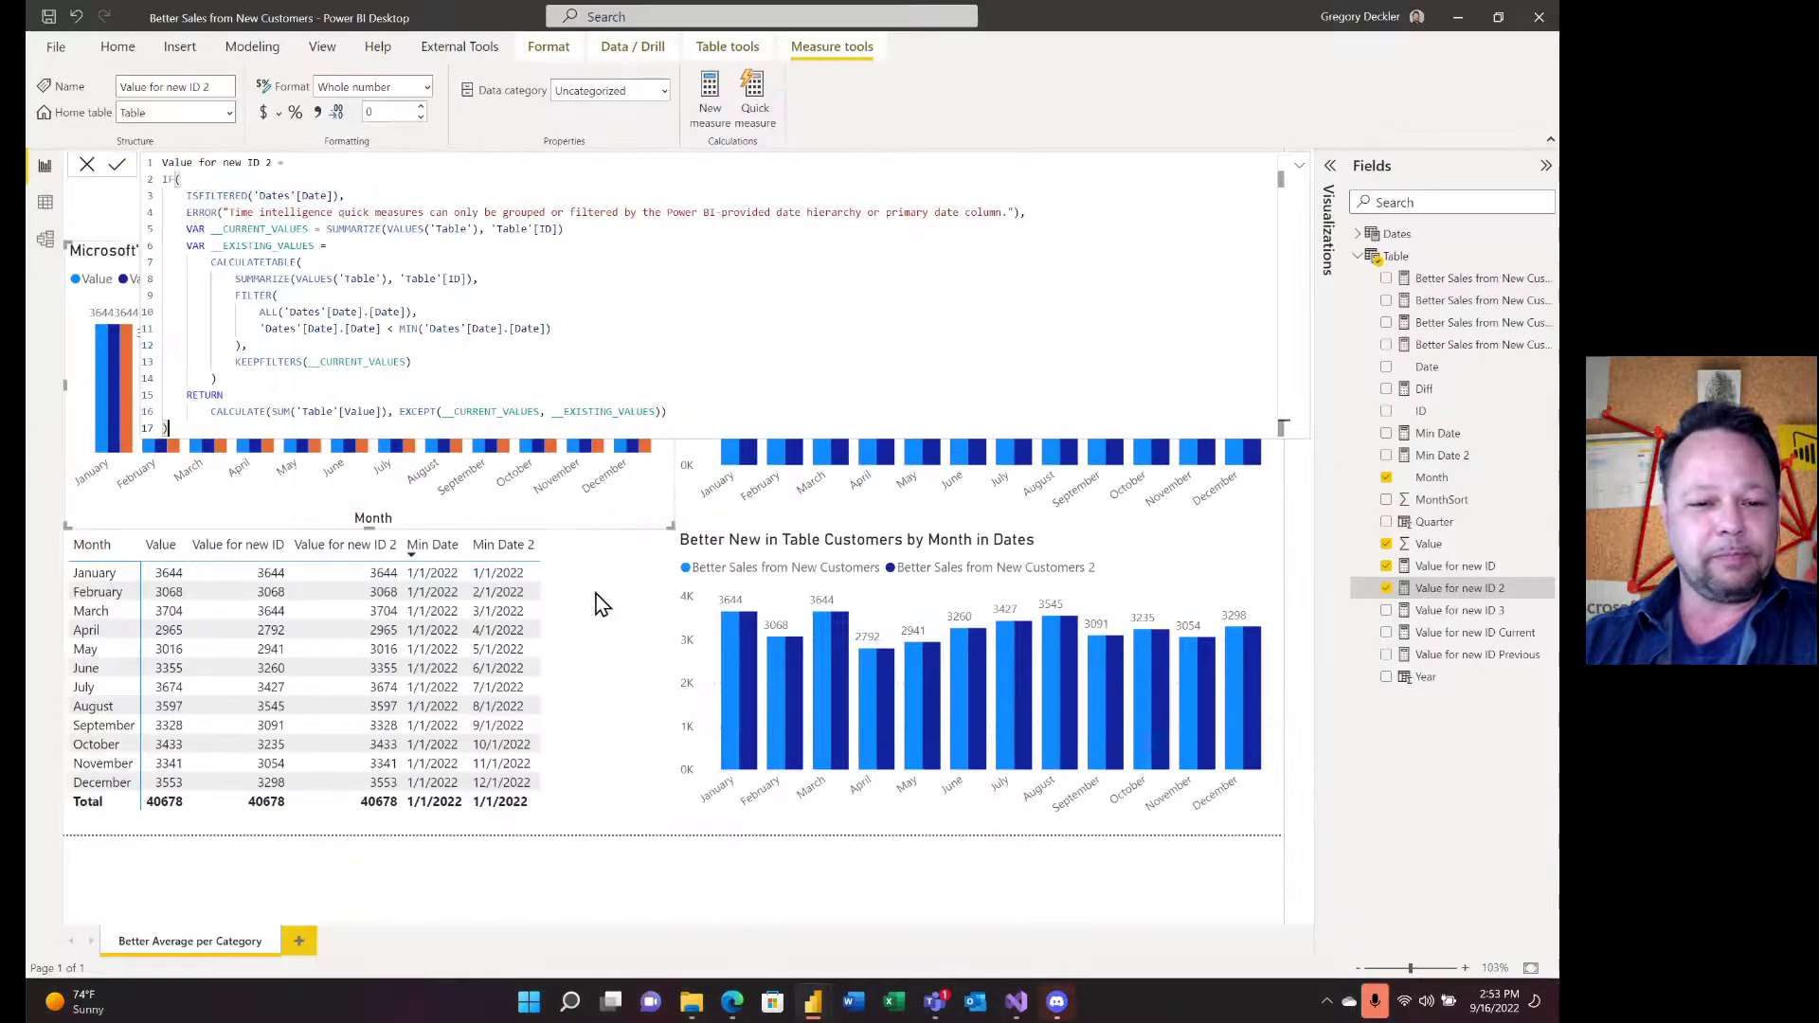
- Expand the Dates table's fields and check which fields the Microsoft and Better New by Month in Table charts use
{"action": "left_click", "coordinate": [1368, 235]}
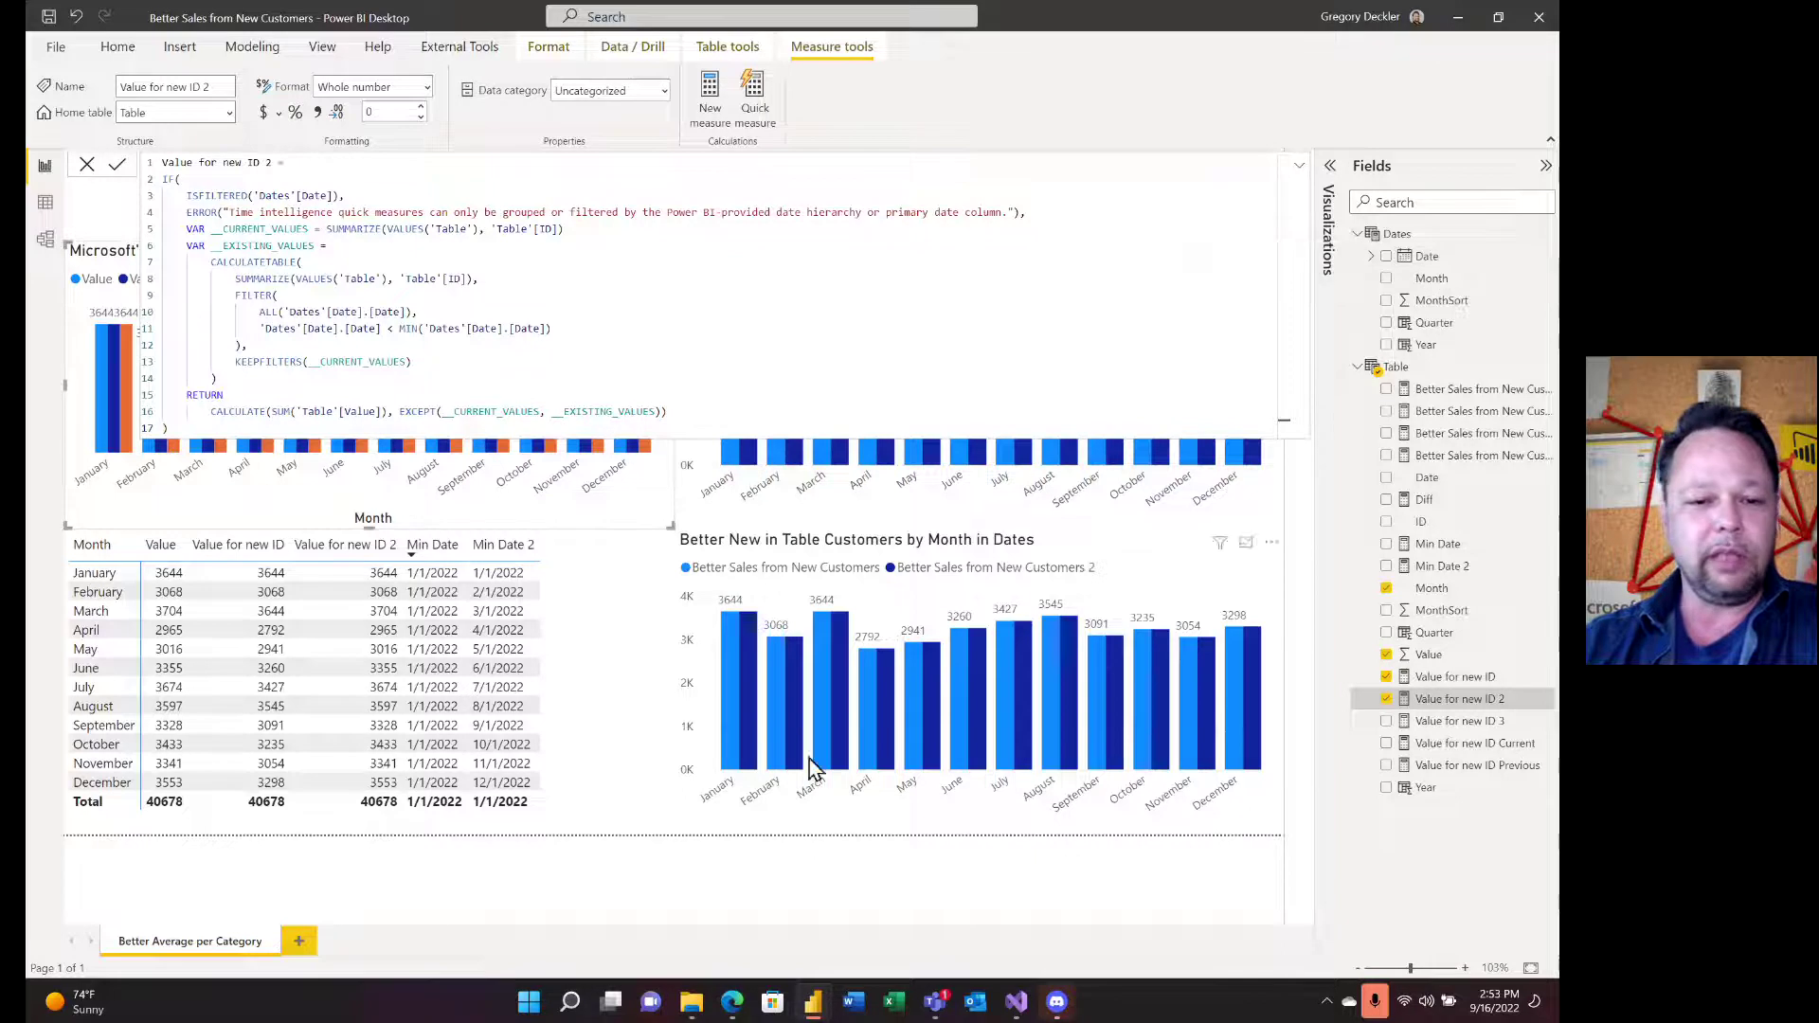
{"action": "left_click", "coordinate": [637, 888]}
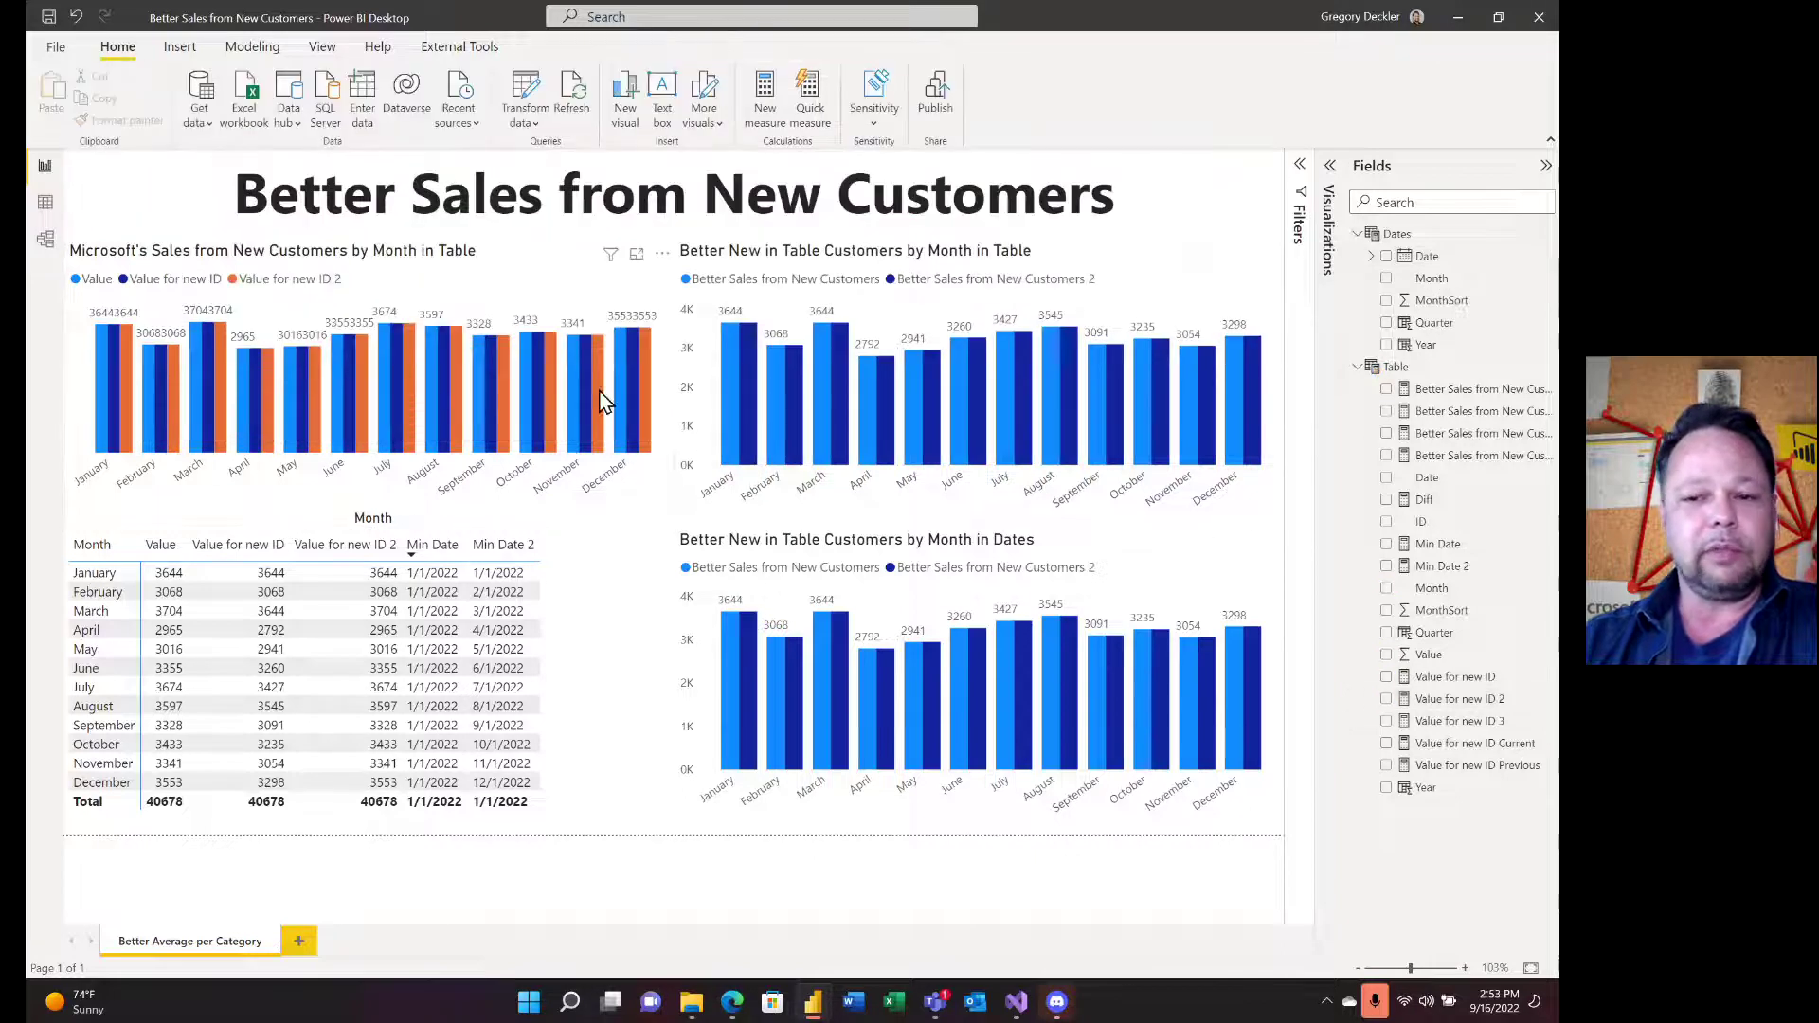
{"action": "left_click", "coordinate": [508, 272]}
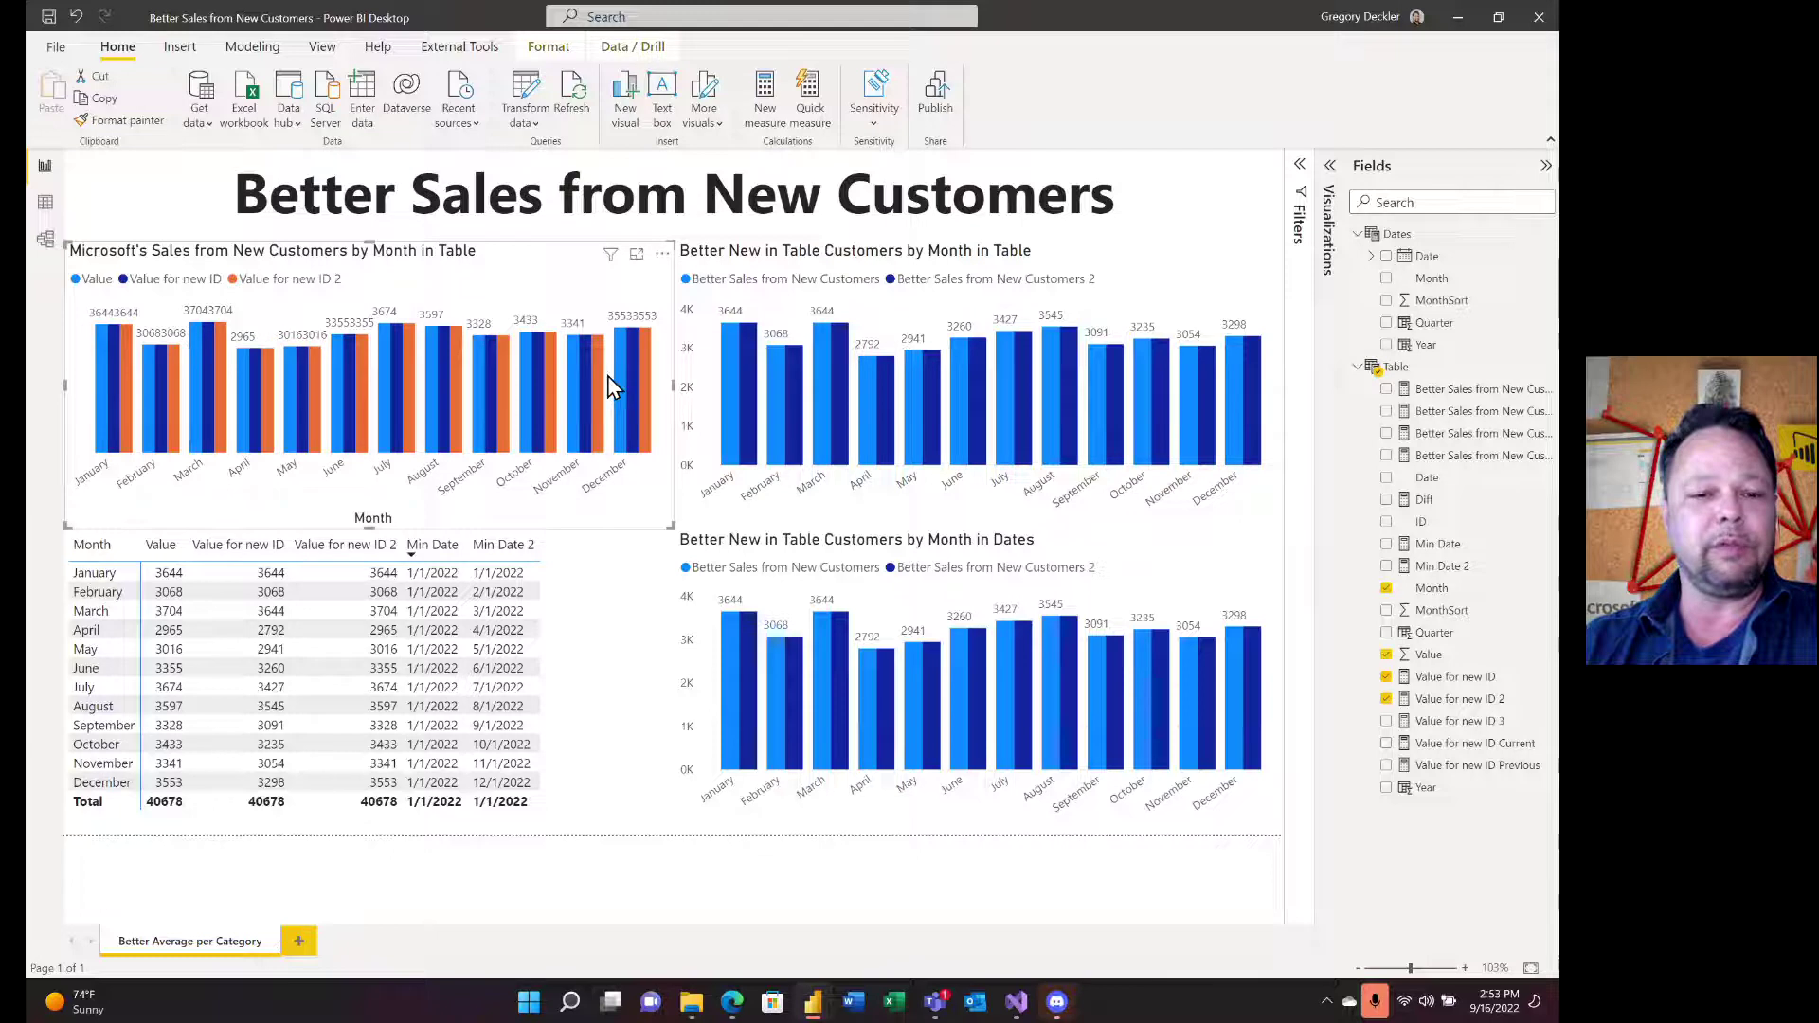
{"action": "mouse_move", "coordinate": [644, 375]}
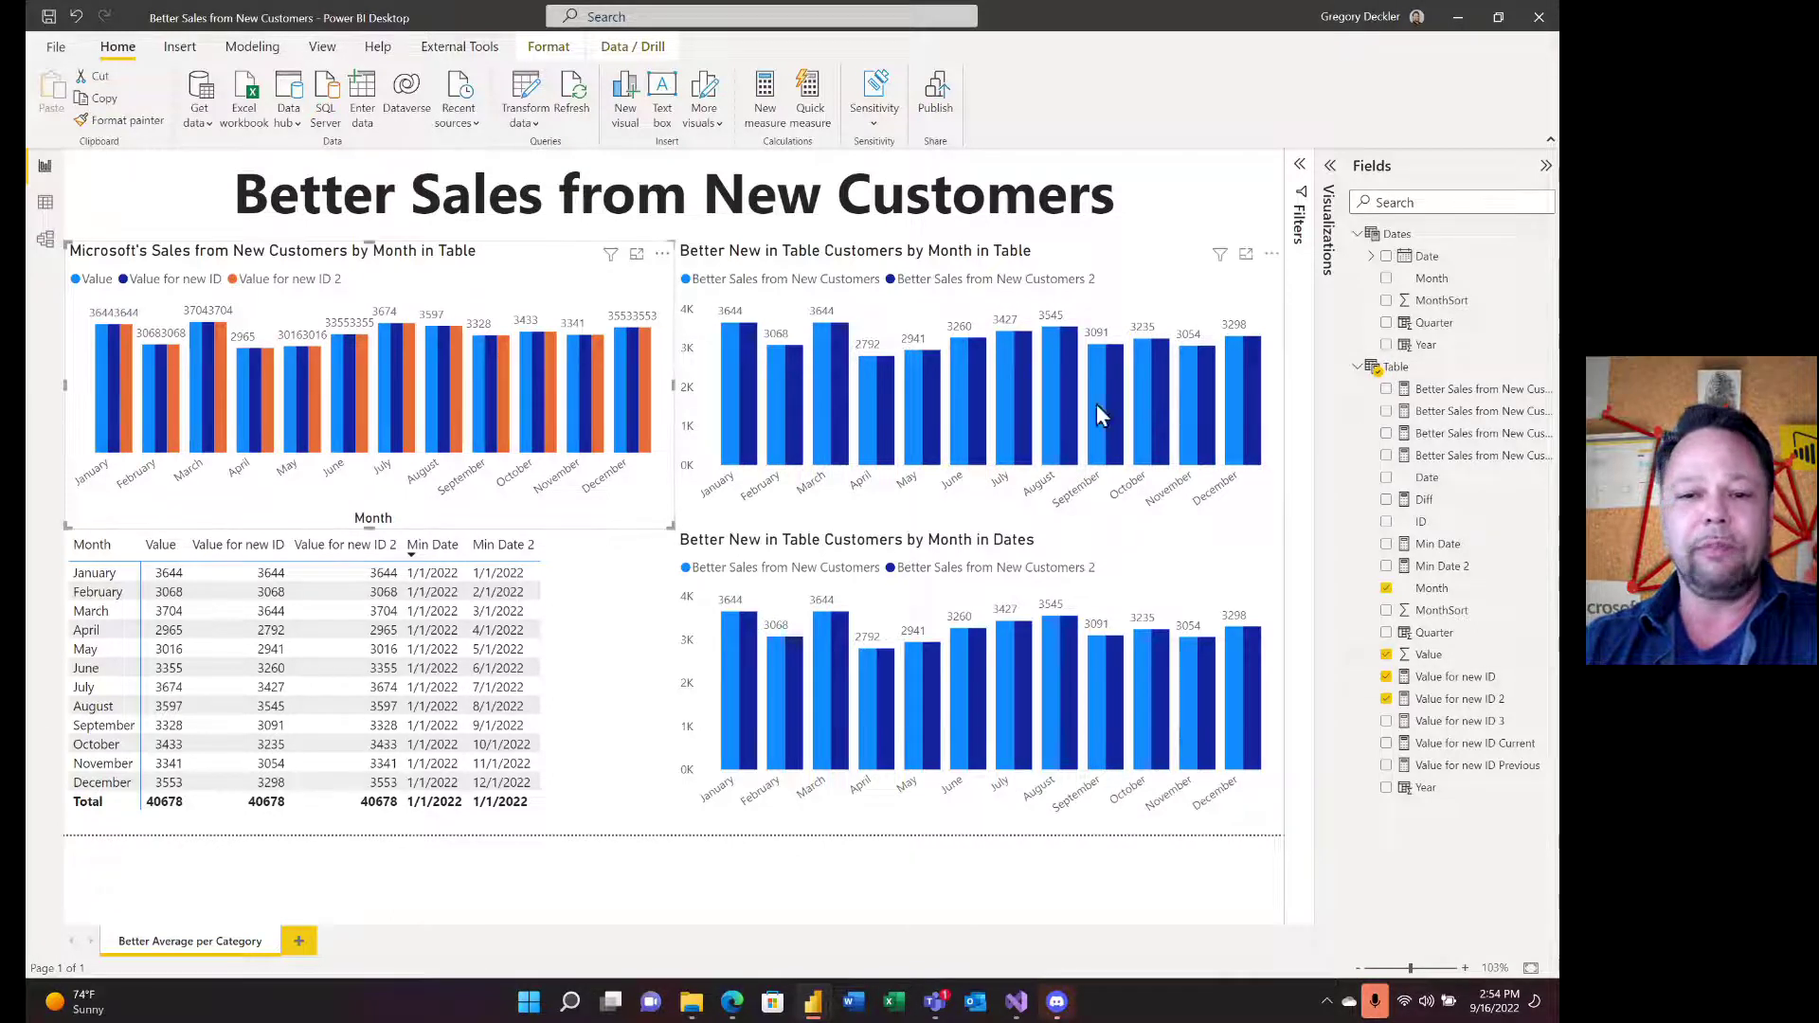
{"action": "left_click", "coordinate": [1134, 265]}
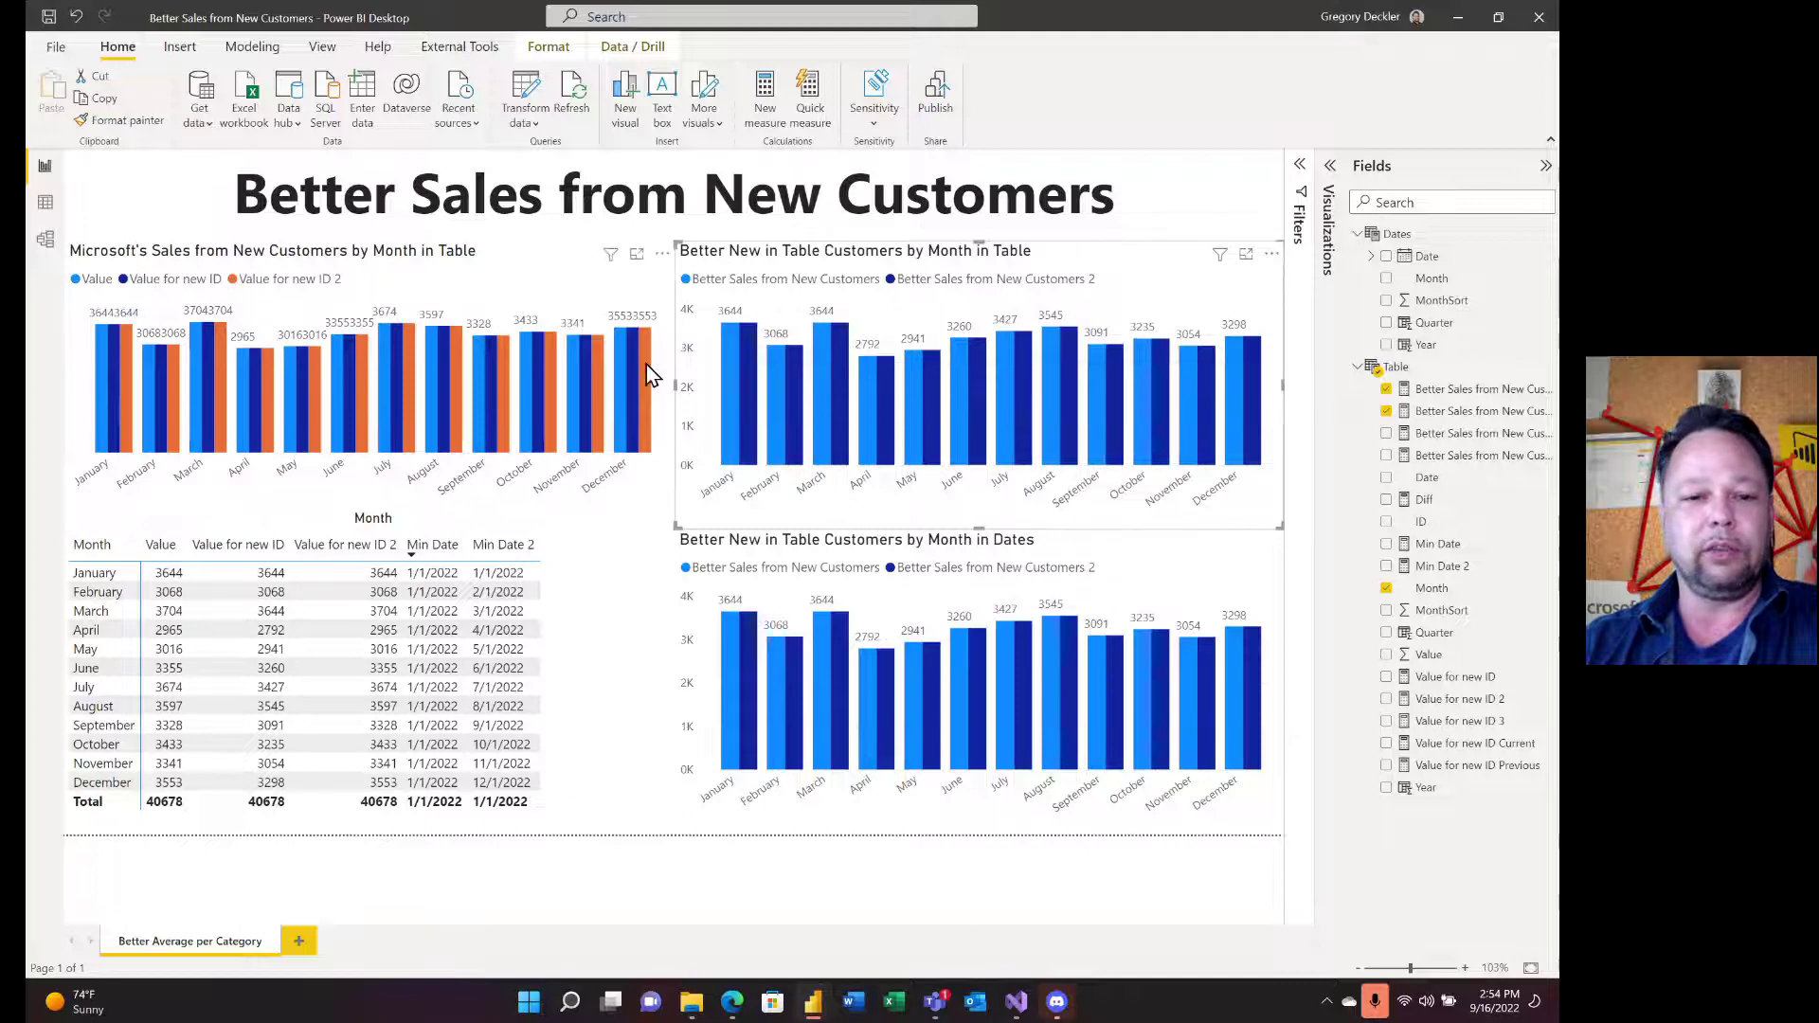
- Inspect the fields of the monthly table visual and the formulas behind its Value for new ID and Value for new ID 2 columns
{"action": "left_click", "coordinate": [583, 551]}
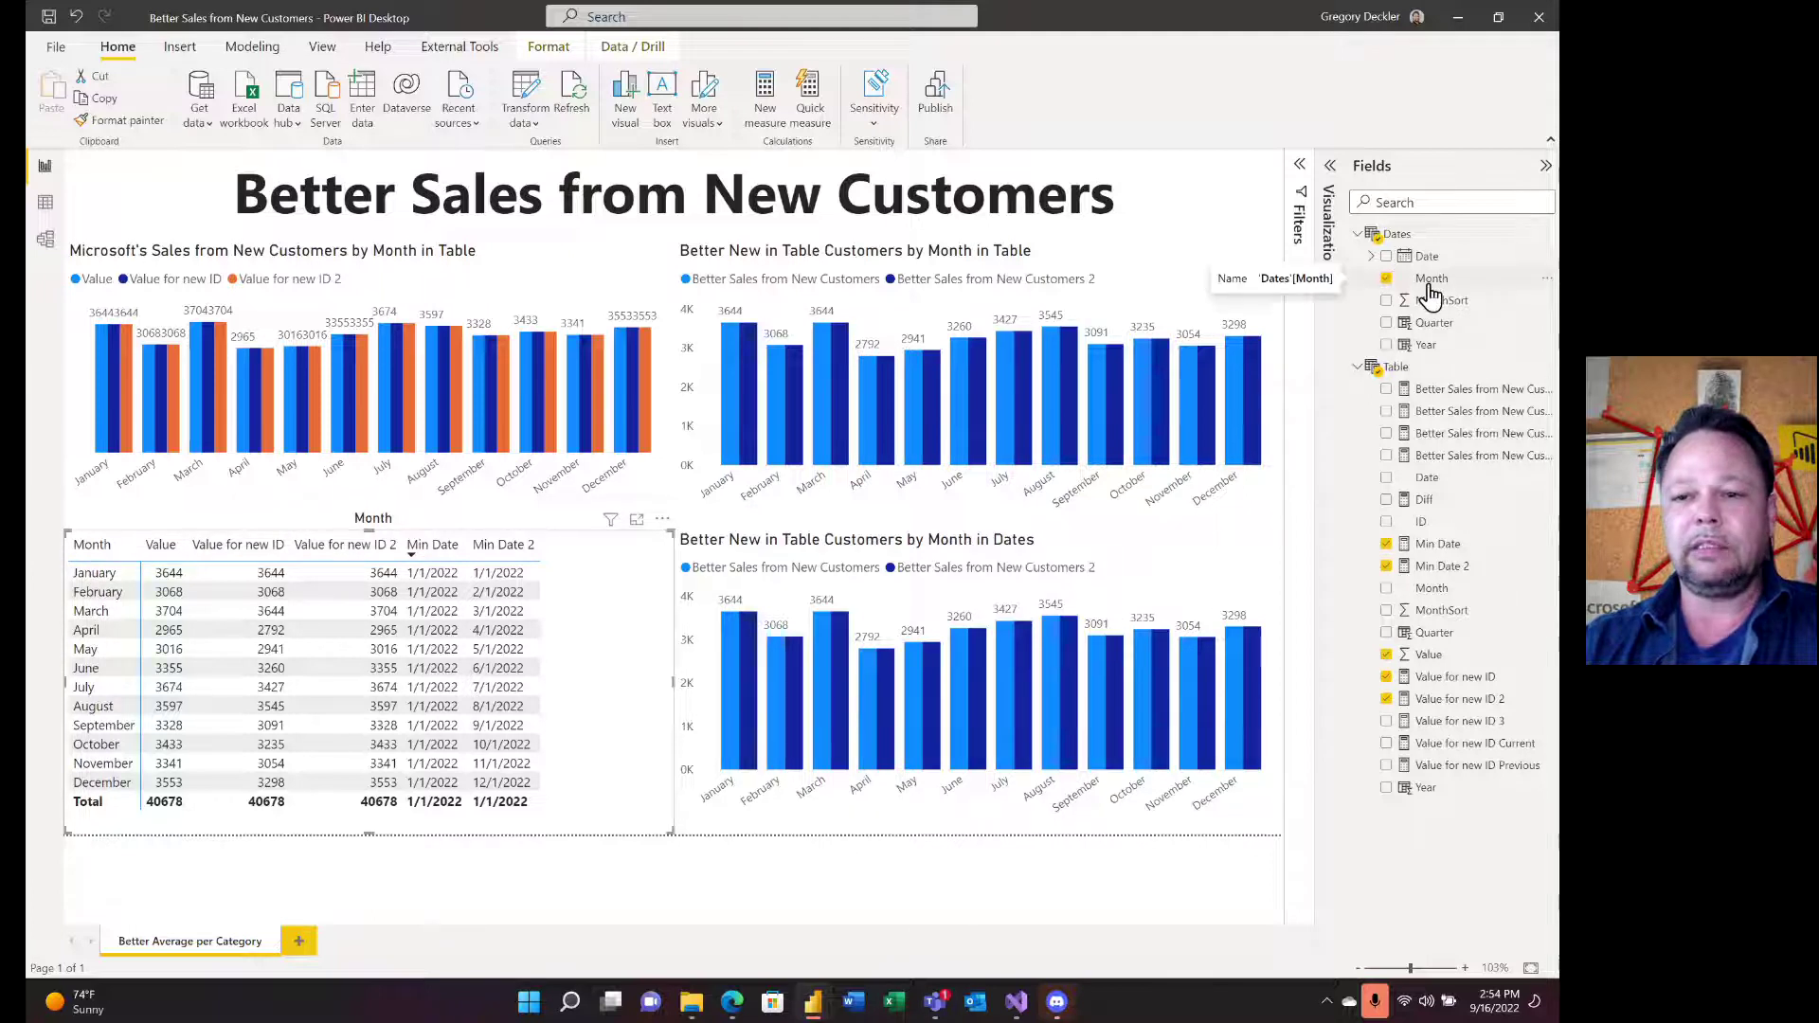
{"action": "left_click", "coordinate": [1437, 679]}
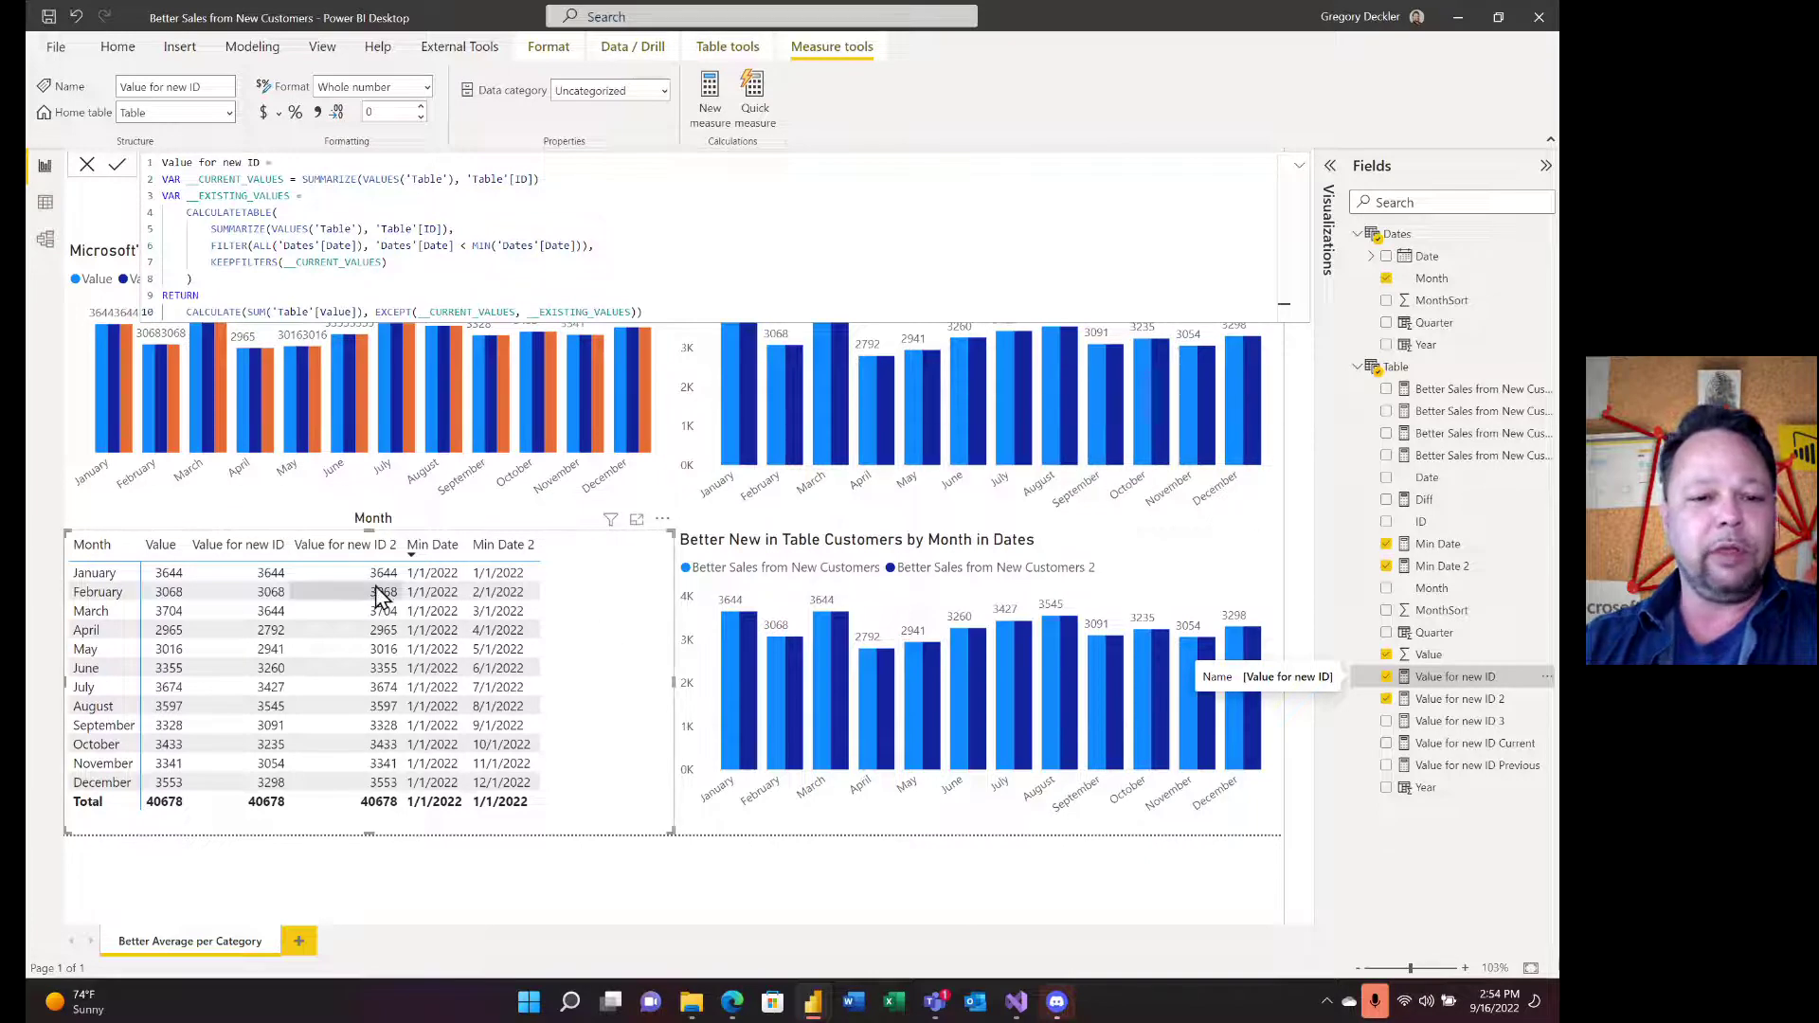
{"action": "left_click", "coordinate": [1463, 701]}
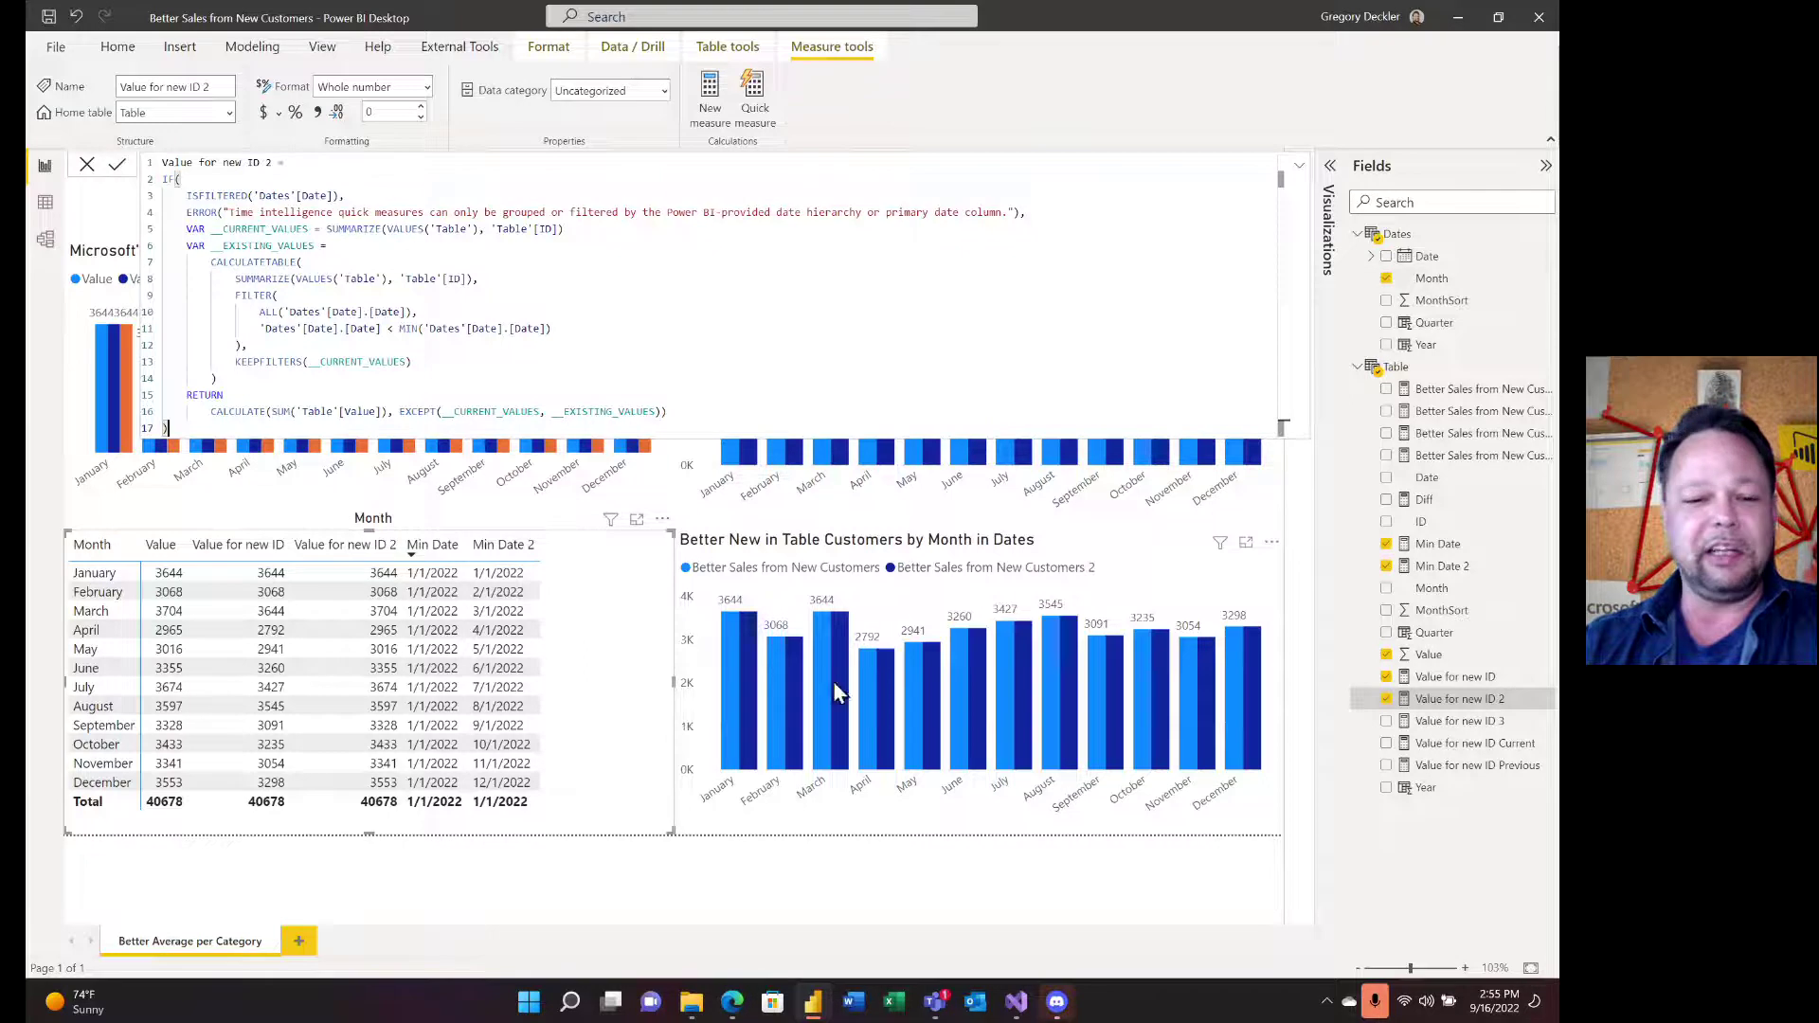
{"action": "left_click", "coordinate": [773, 852]}
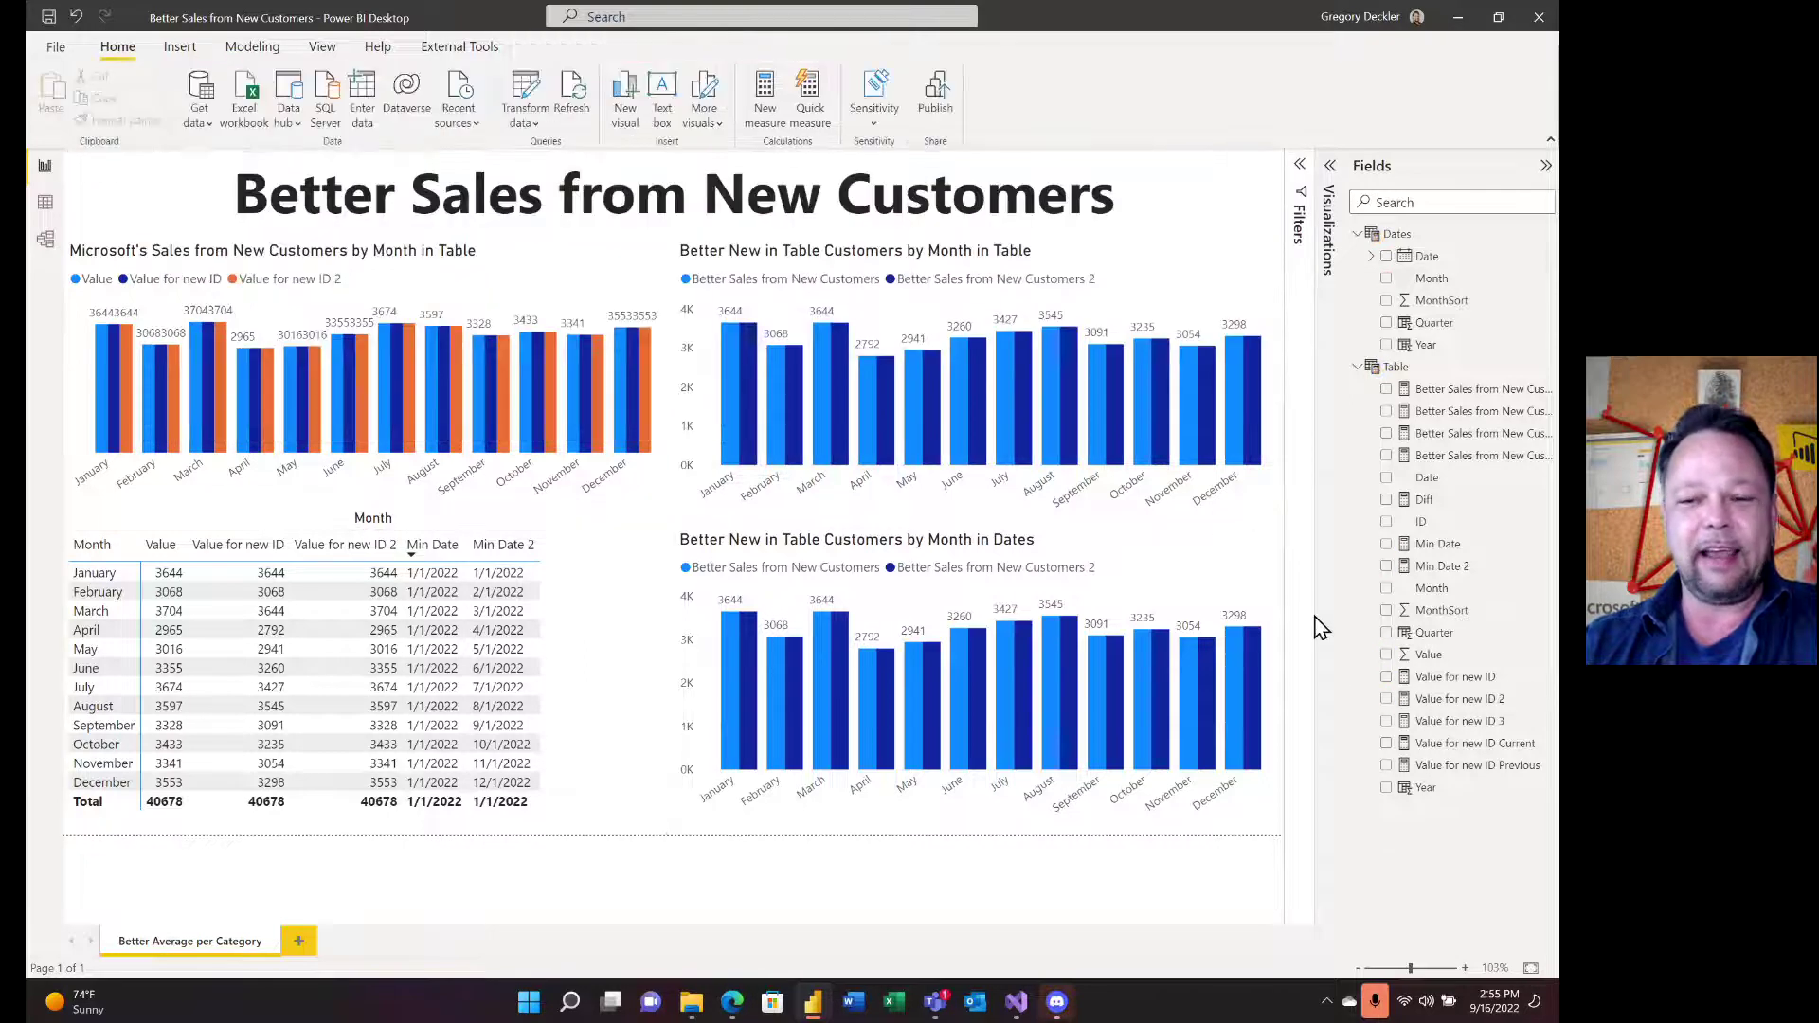
- Compare the Min Date and Min Date 2 formulas, and highlight .[Date] inside the ALL filter of the Value for new ID 2 formula
{"action": "left_click", "coordinate": [1438, 550]}
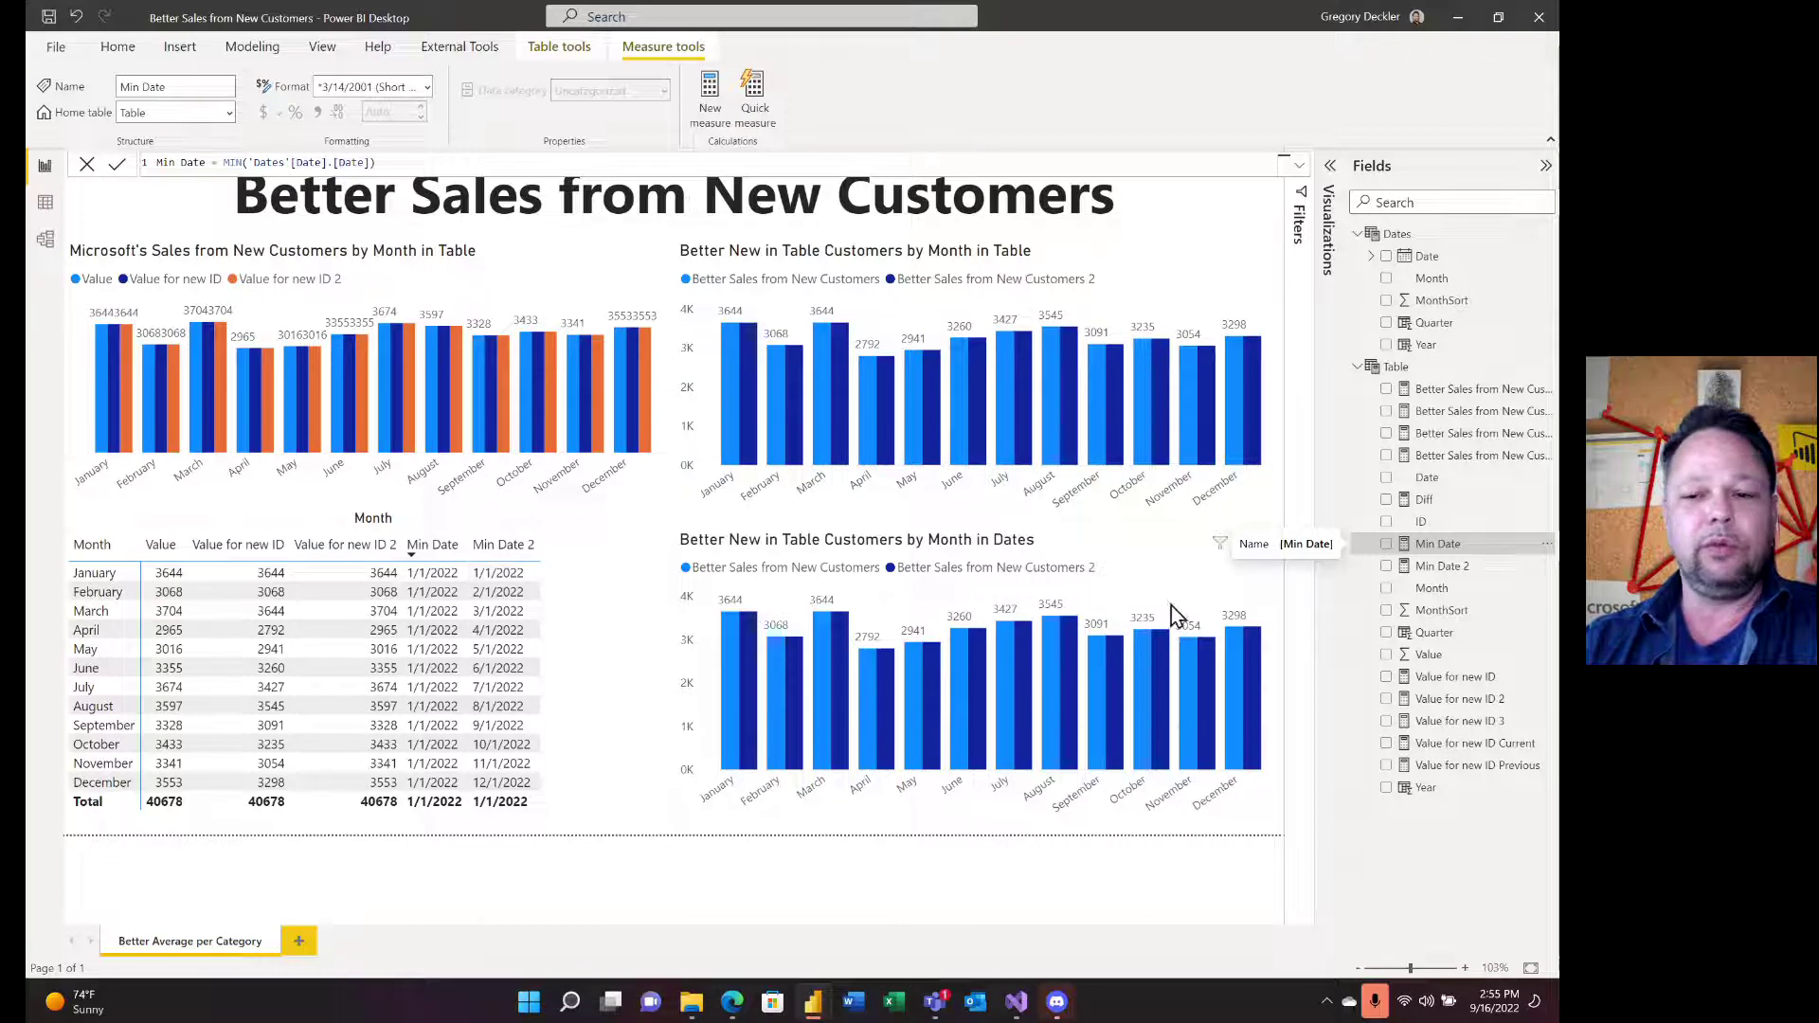
{"action": "left_click", "coordinate": [1450, 568]}
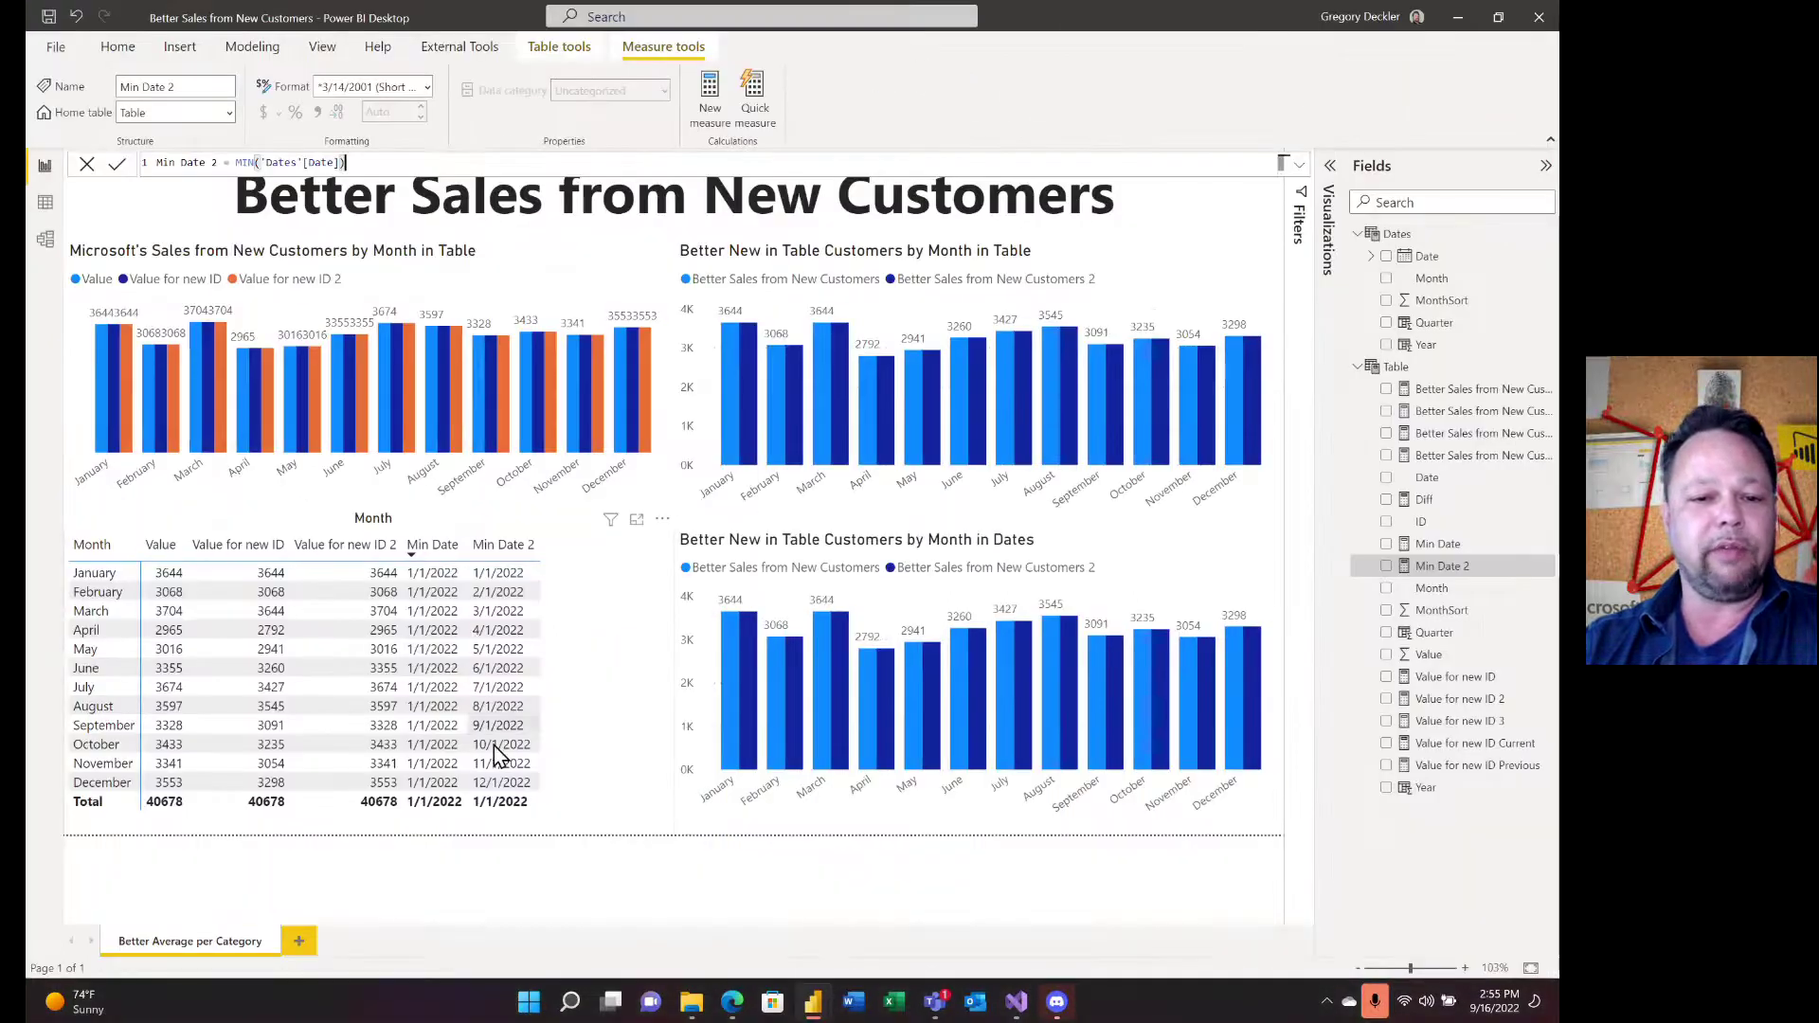
{"action": "left_click", "coordinate": [1456, 684]}
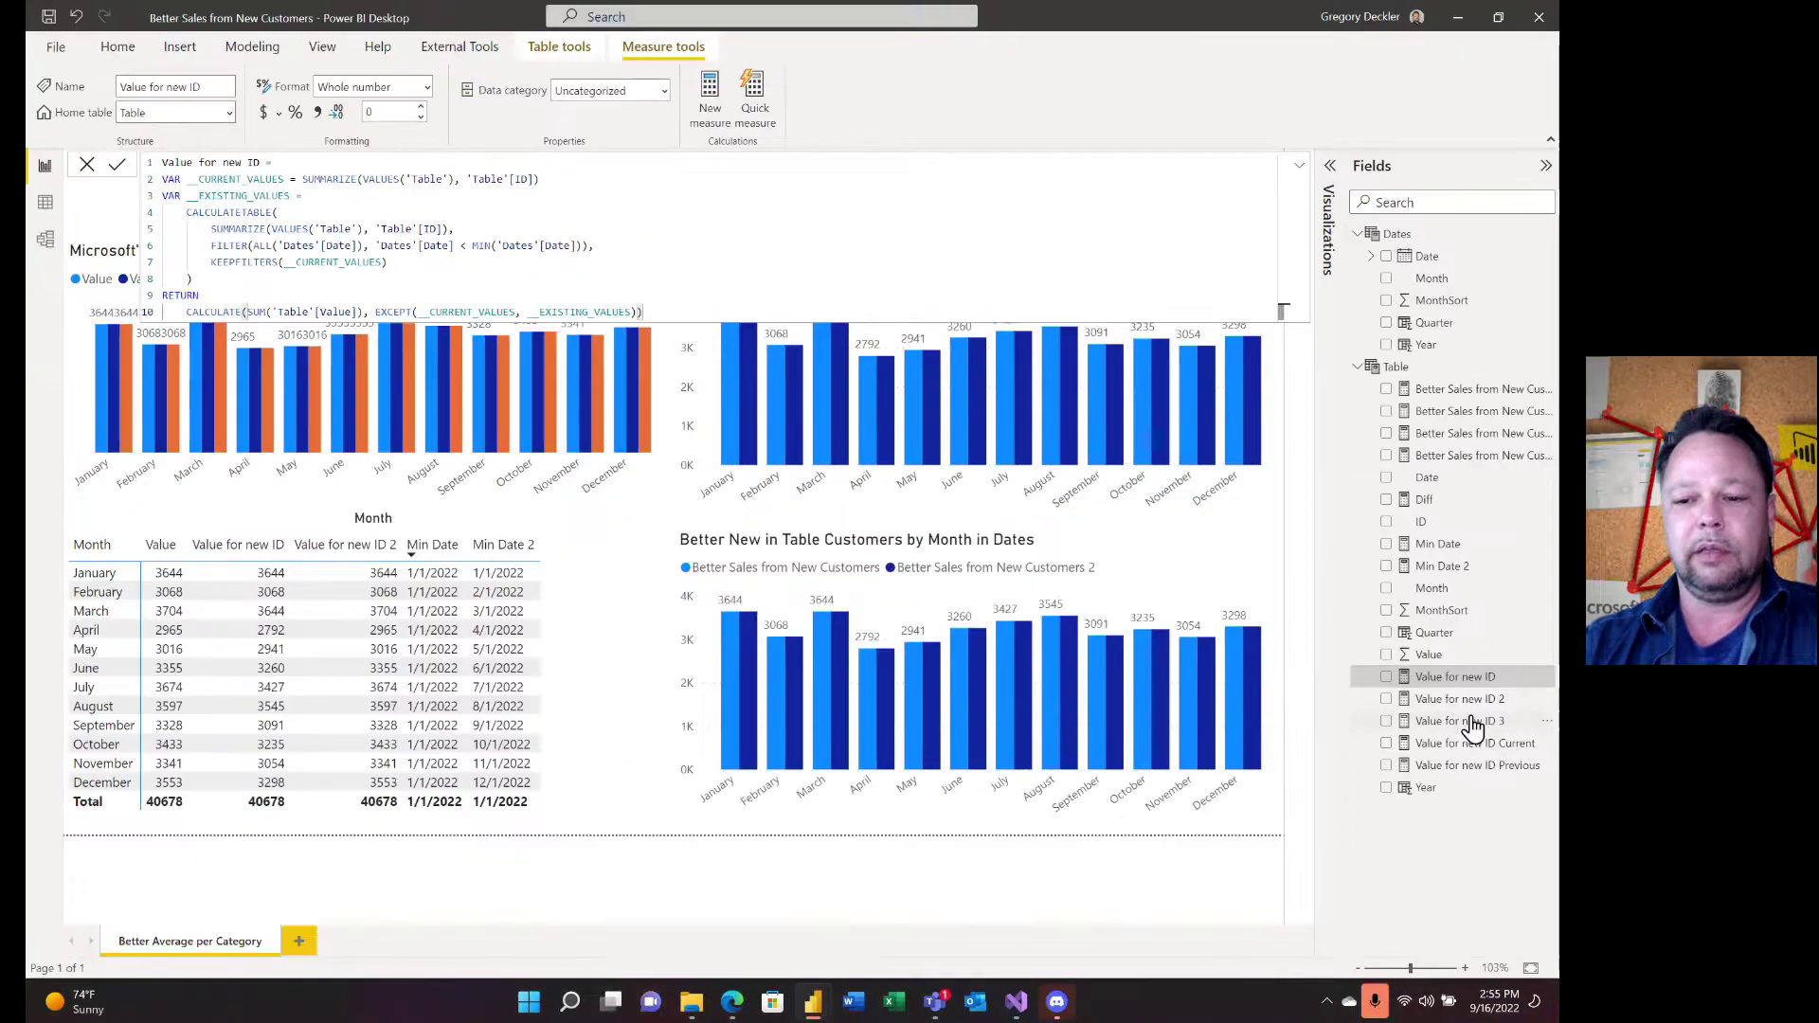
{"action": "left_click", "coordinate": [1468, 720]}
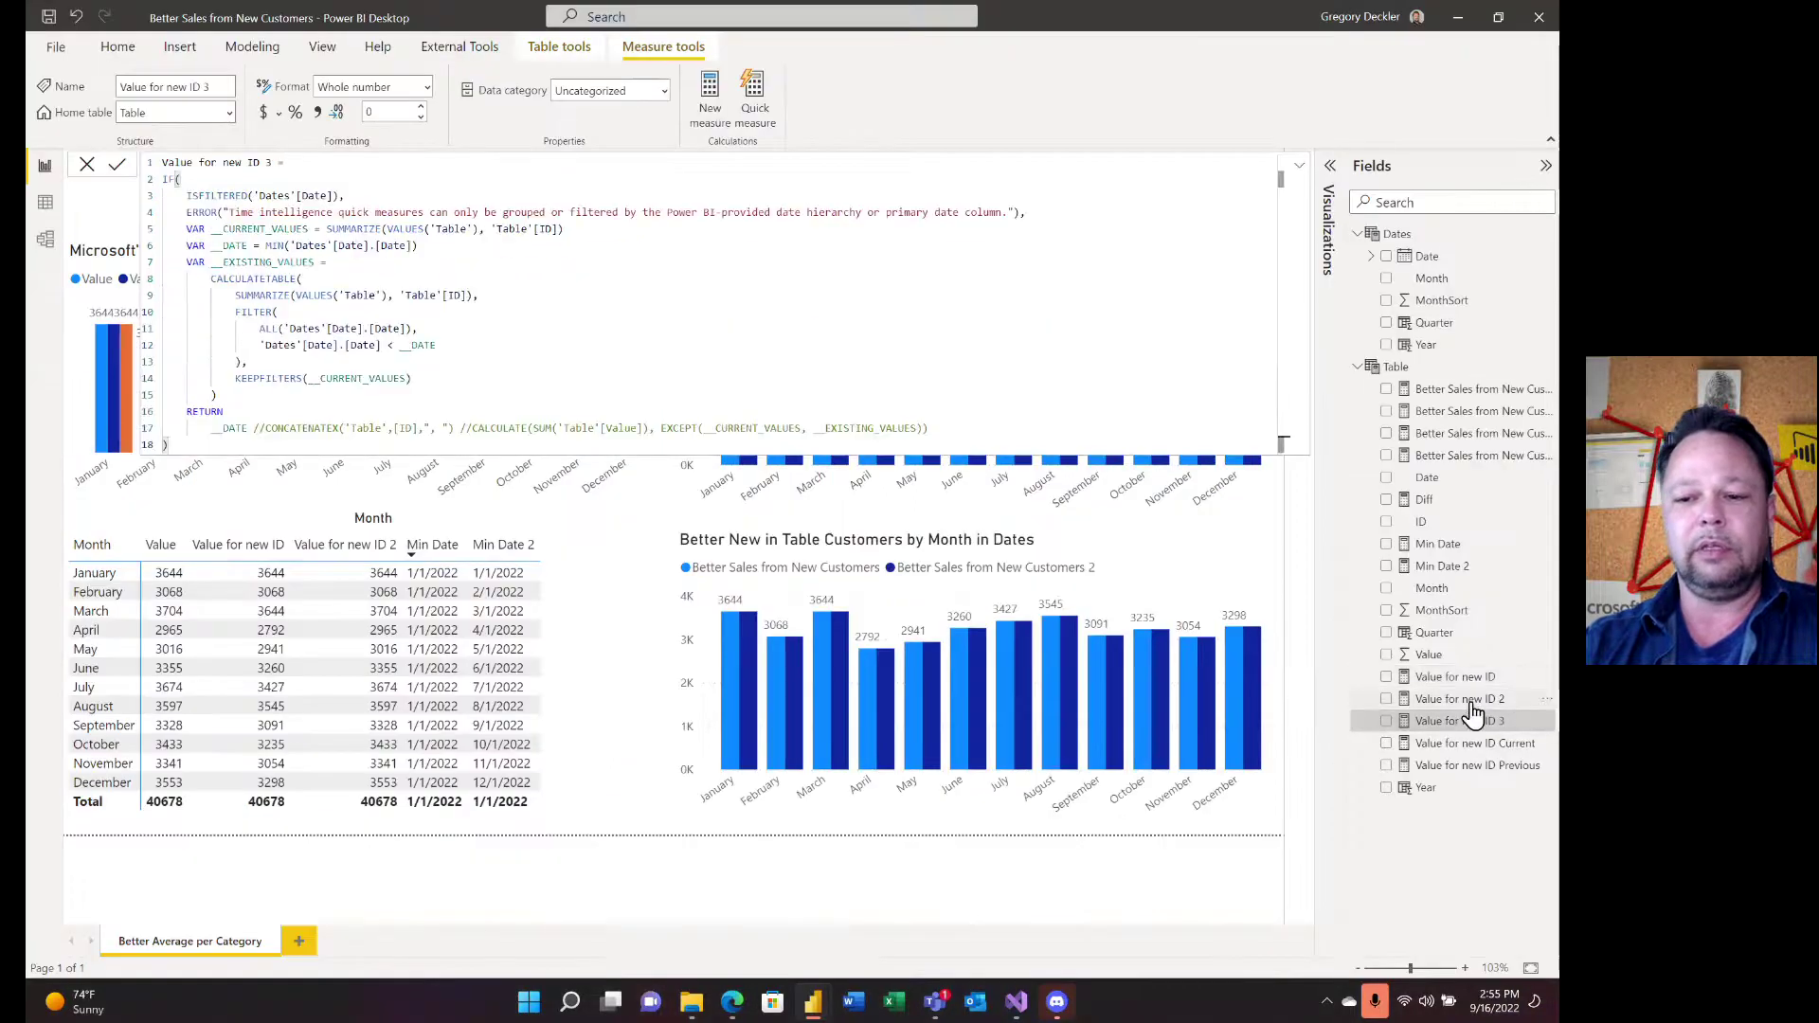
{"action": "left_click", "coordinate": [1467, 700]}
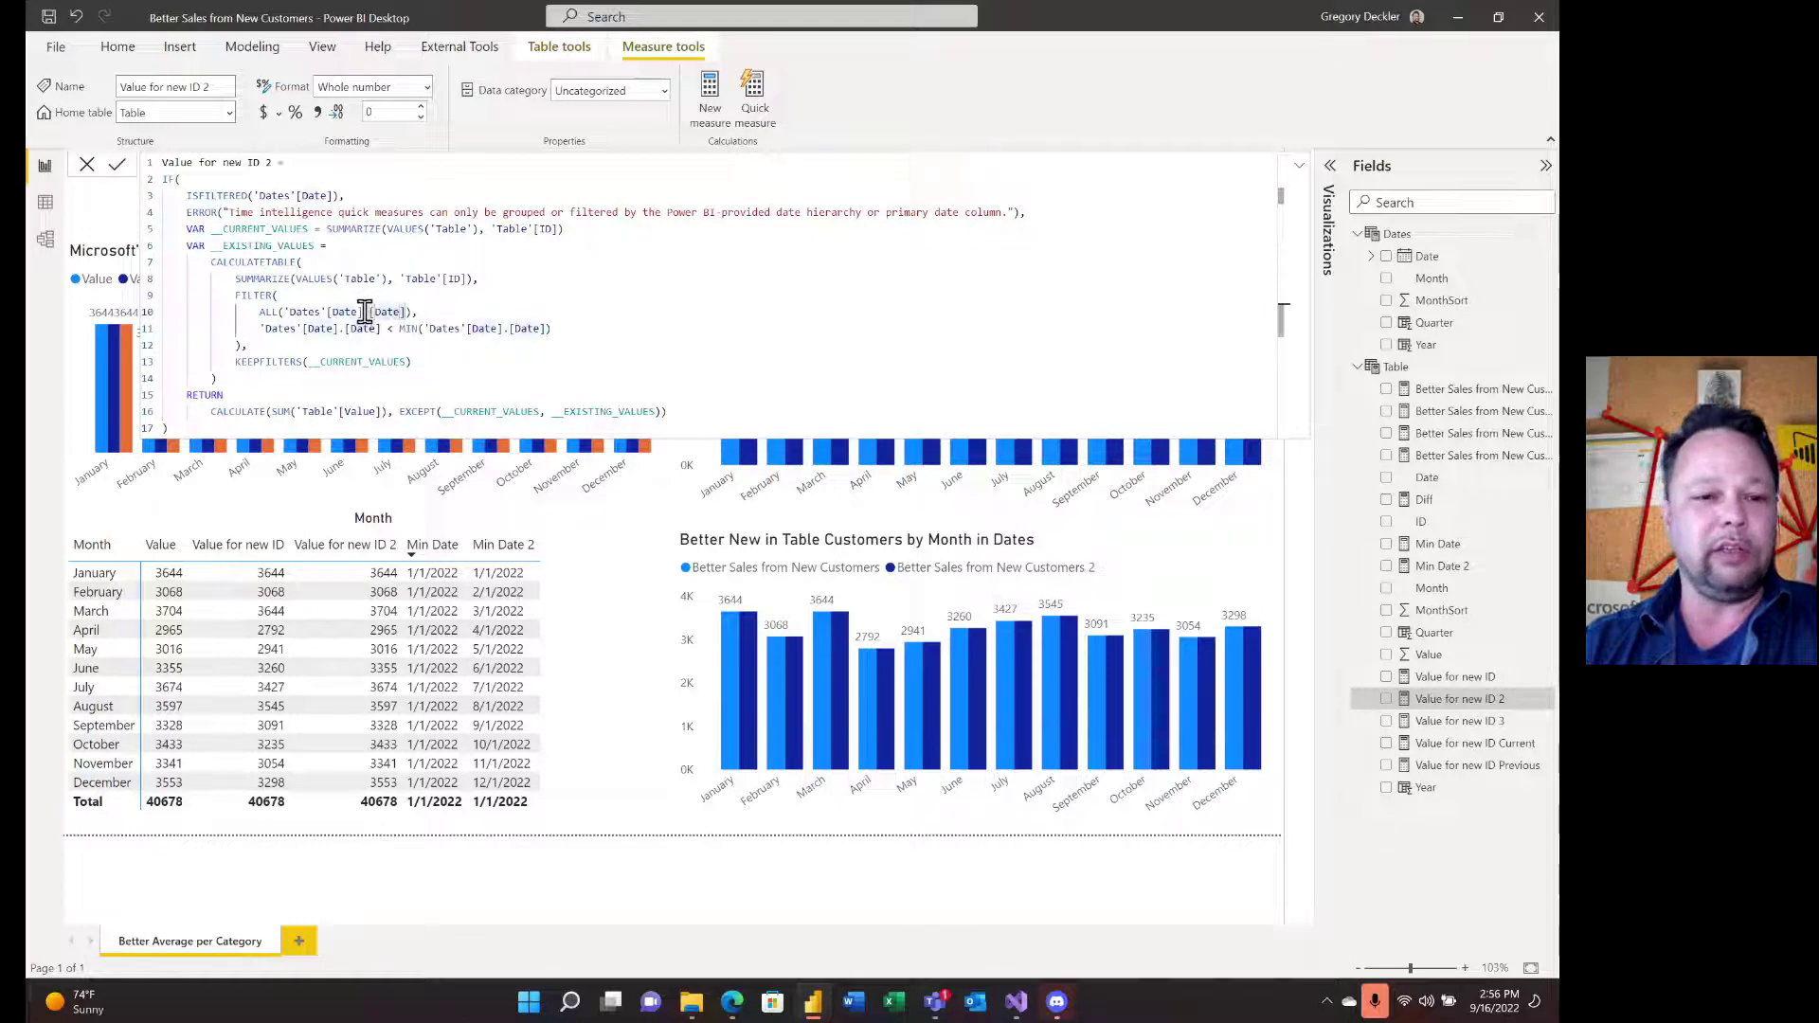
{"action": "left_click_drag", "start_coordinate": [363, 312], "coordinate": [404, 312]}
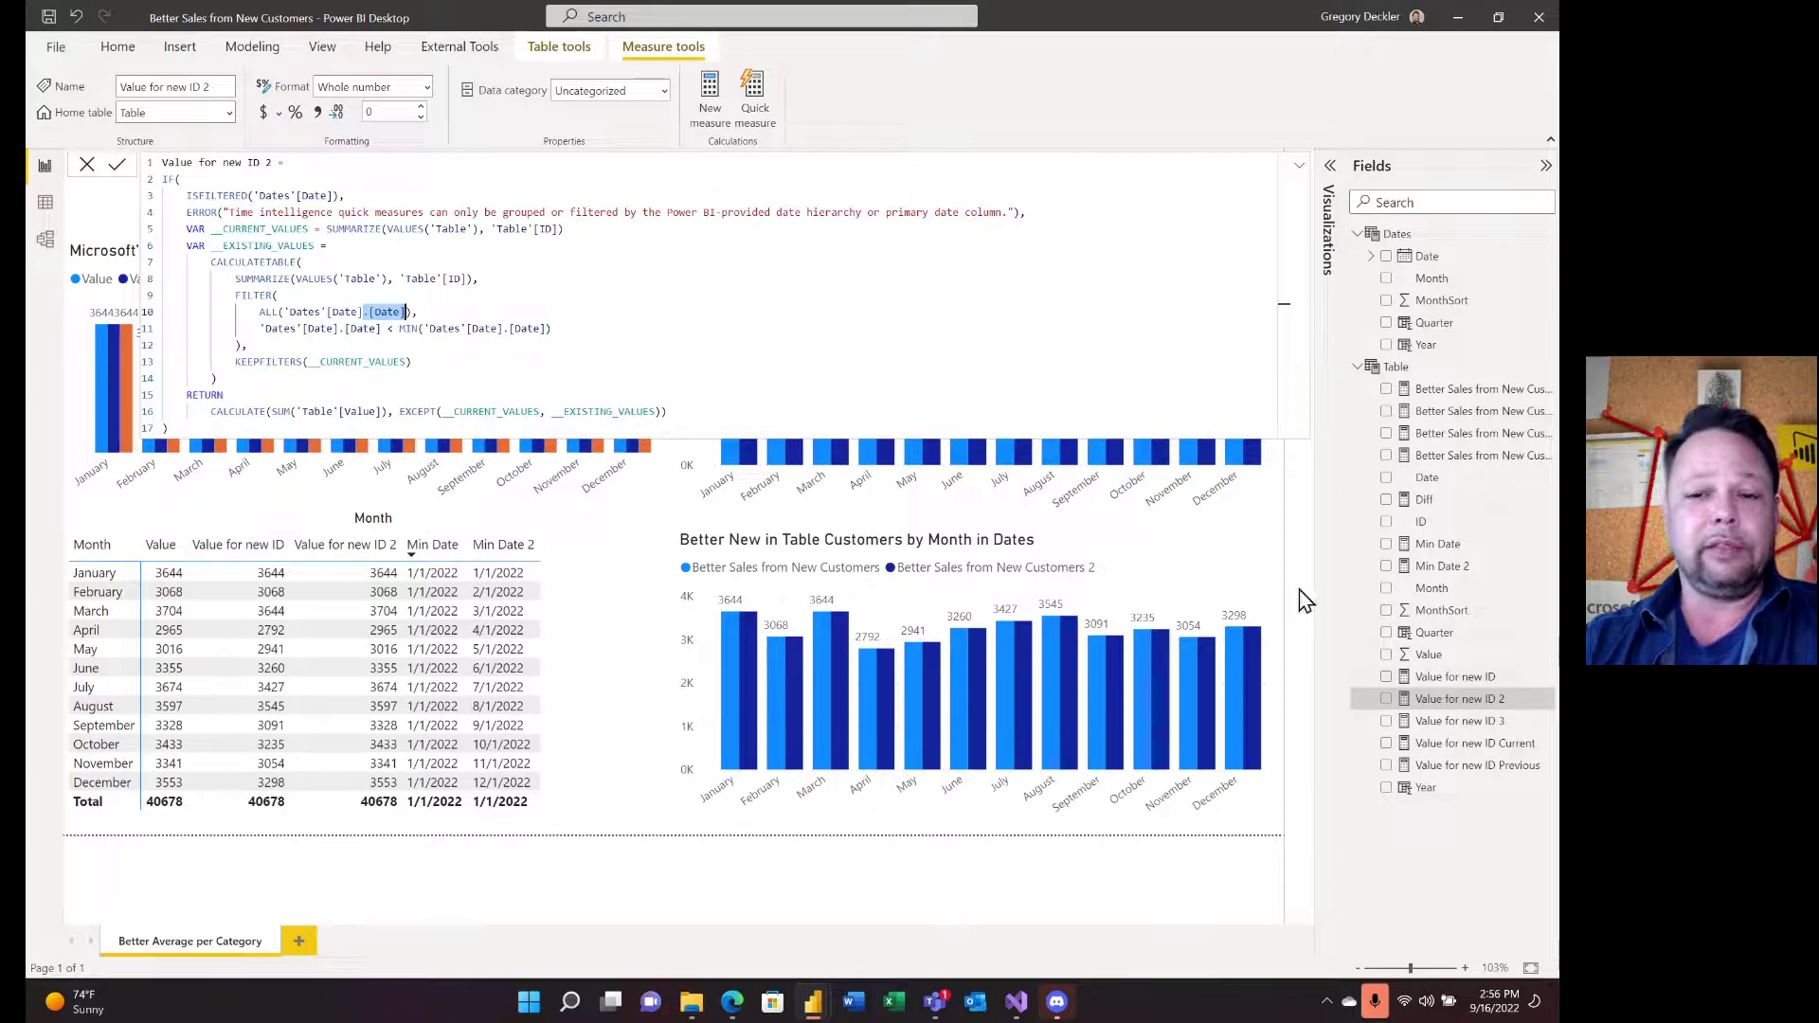
- Switch to the Better Year to Date Total report and leave no visual selected on the page
{"action": "mouse_move", "coordinate": [813, 1001]}
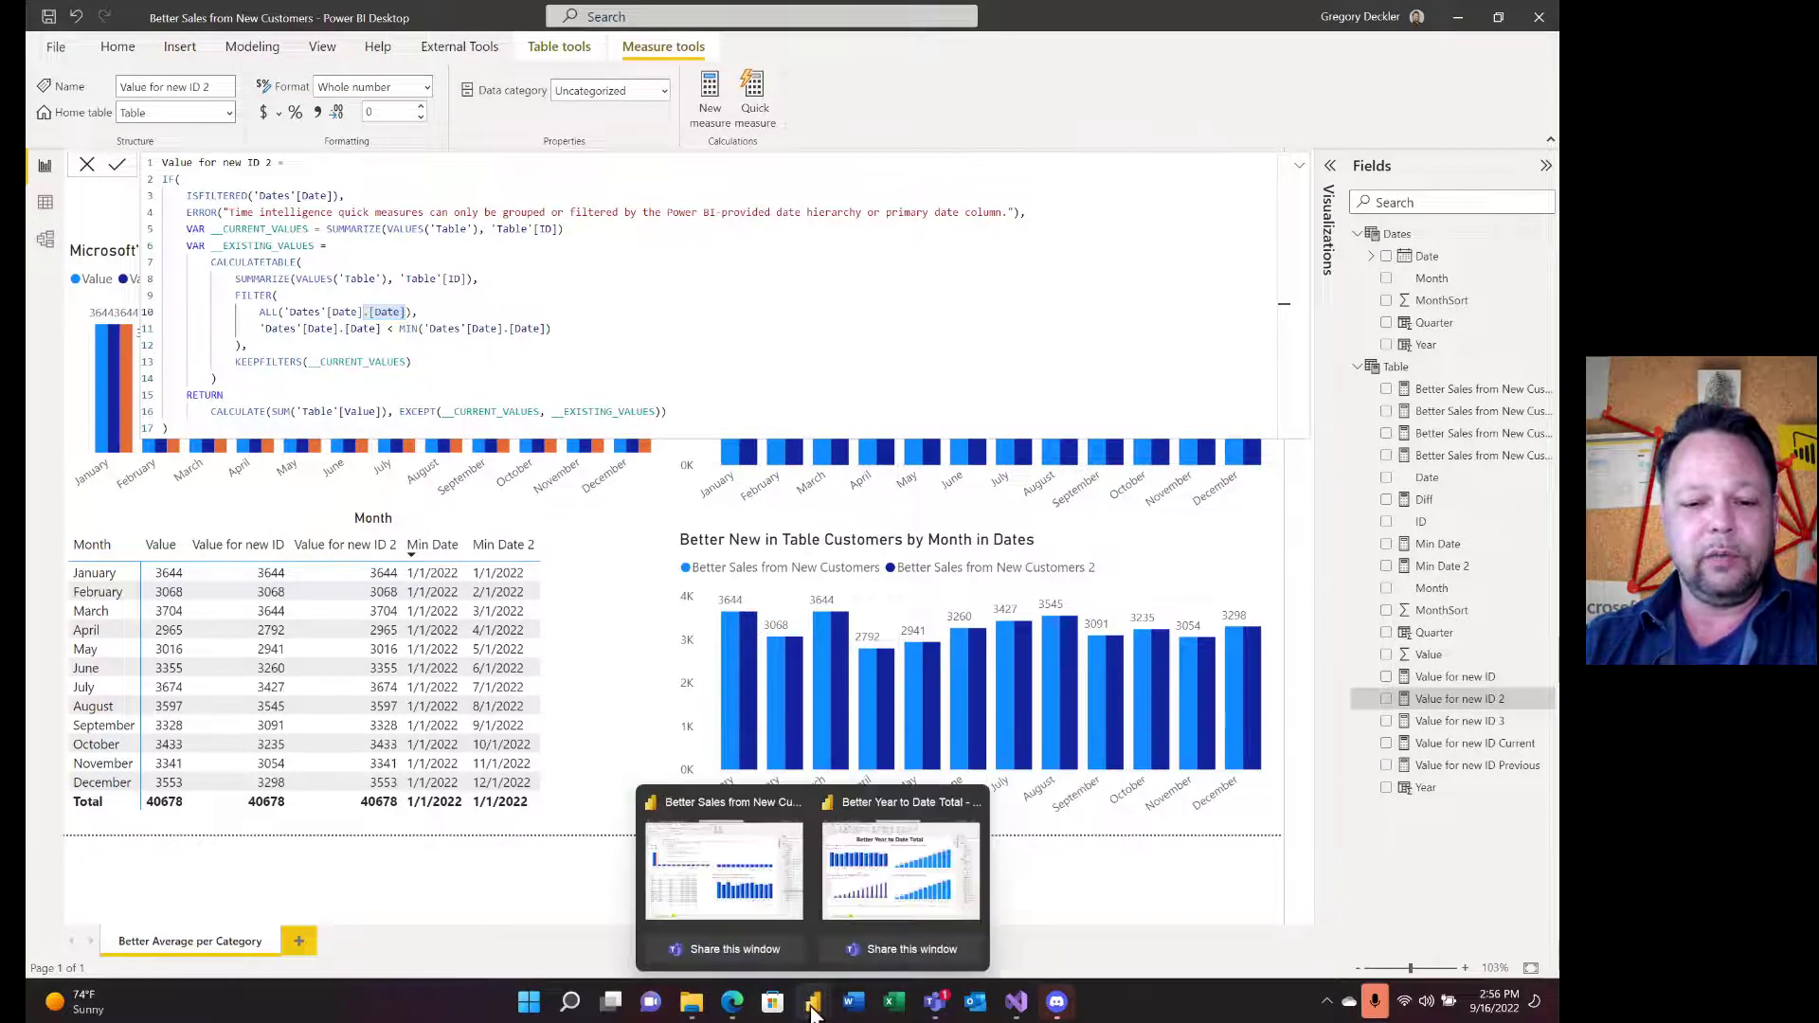
{"action": "left_click", "coordinate": [885, 801]}
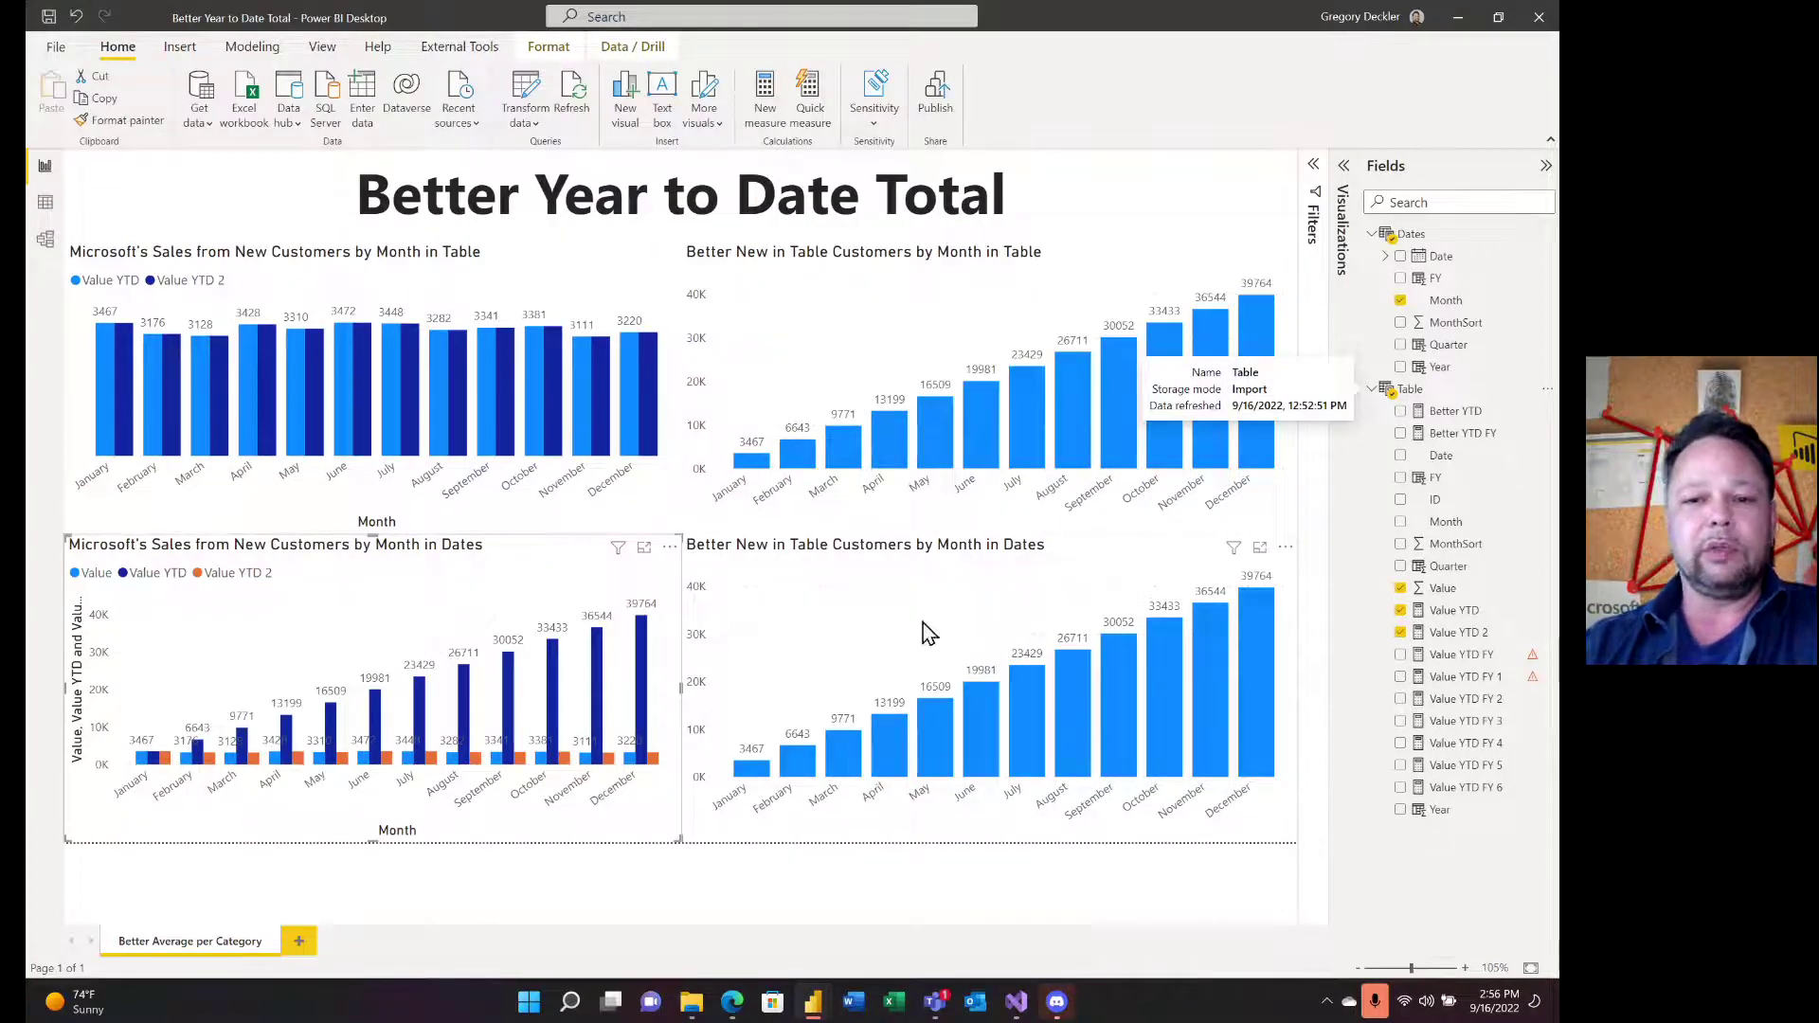
{"action": "left_click", "coordinate": [1117, 176]}
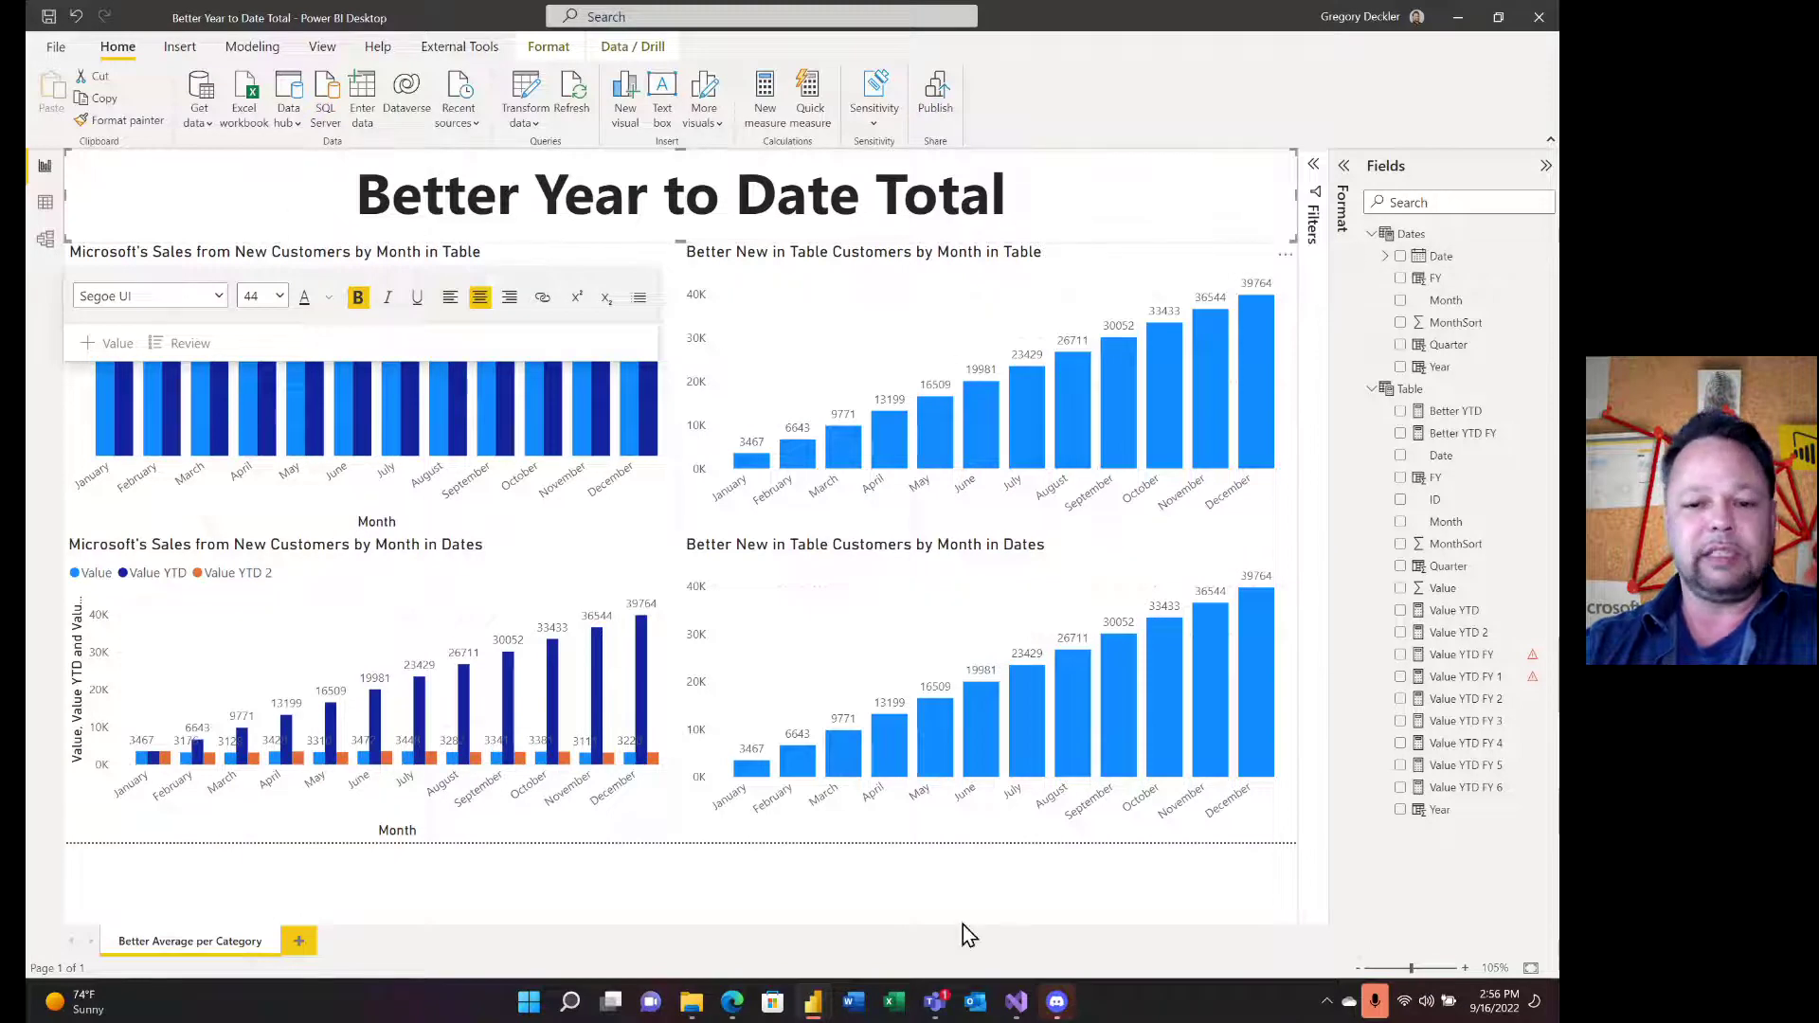
{"action": "left_click", "coordinate": [916, 870]}
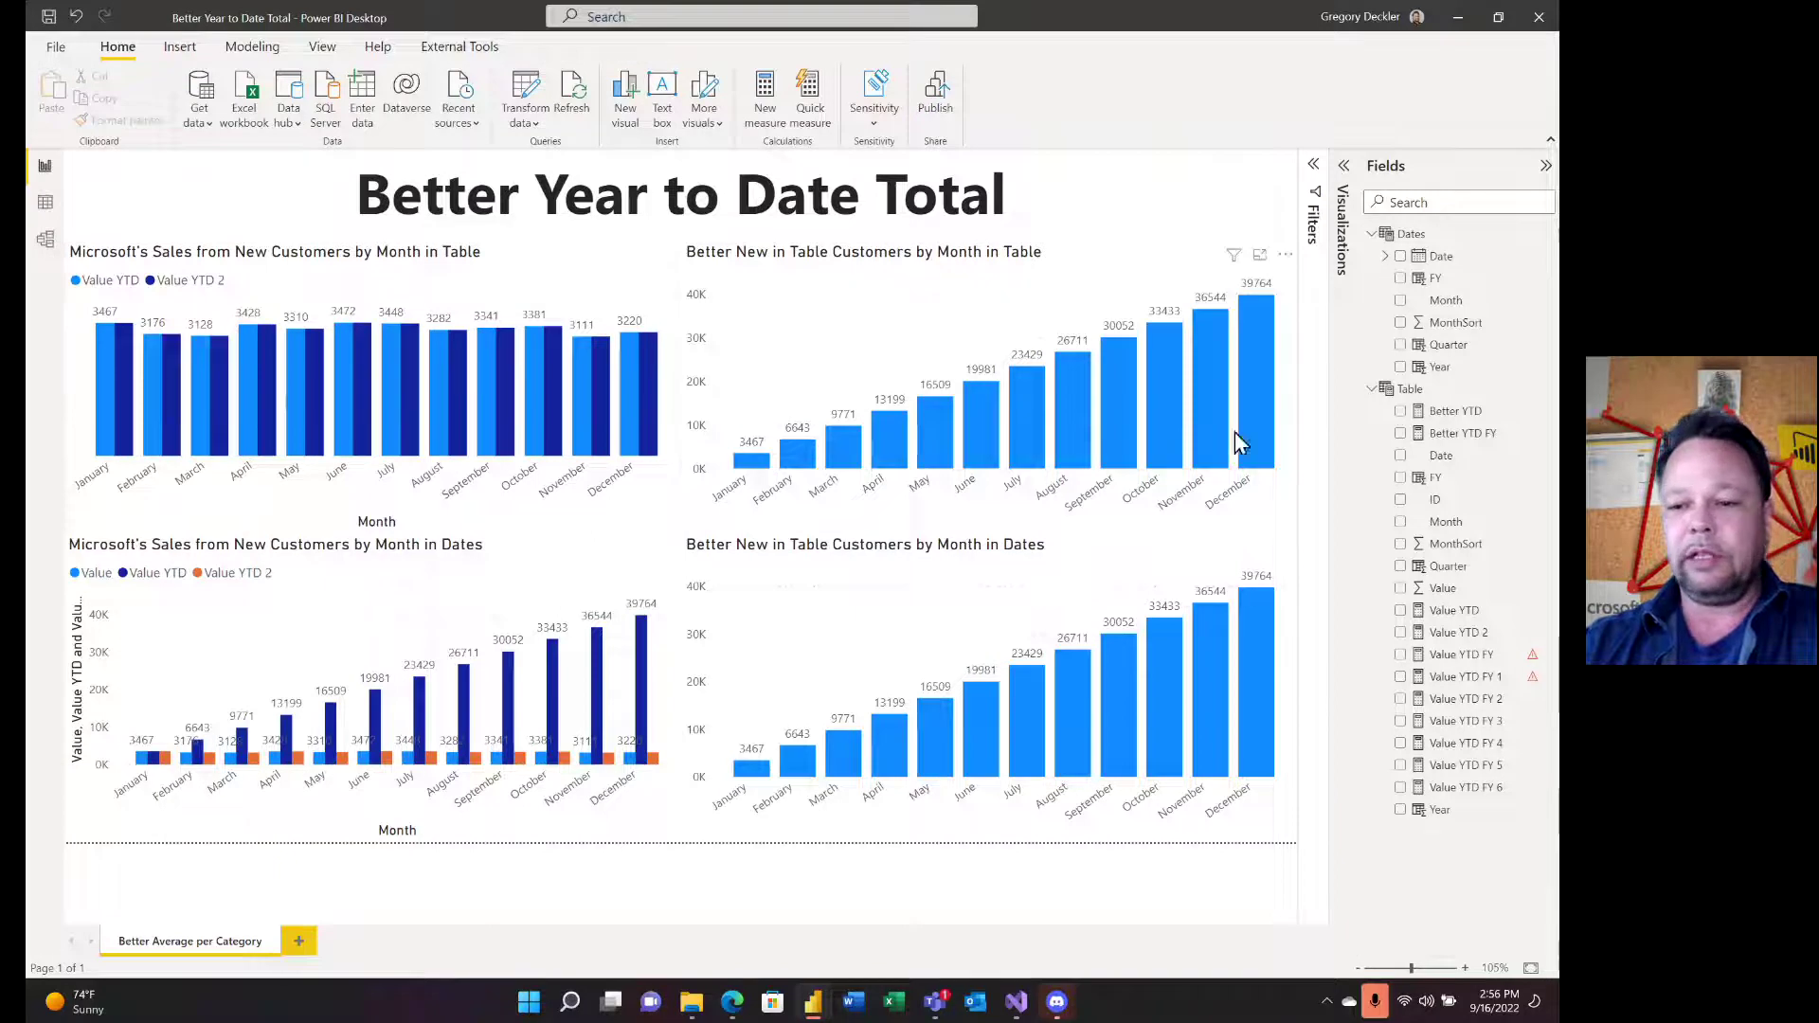
- Start a new quick measure on Table with the Year-to-date total calculation and Sum of Value as its base value
{"action": "right_click", "coordinate": [1412, 391]}
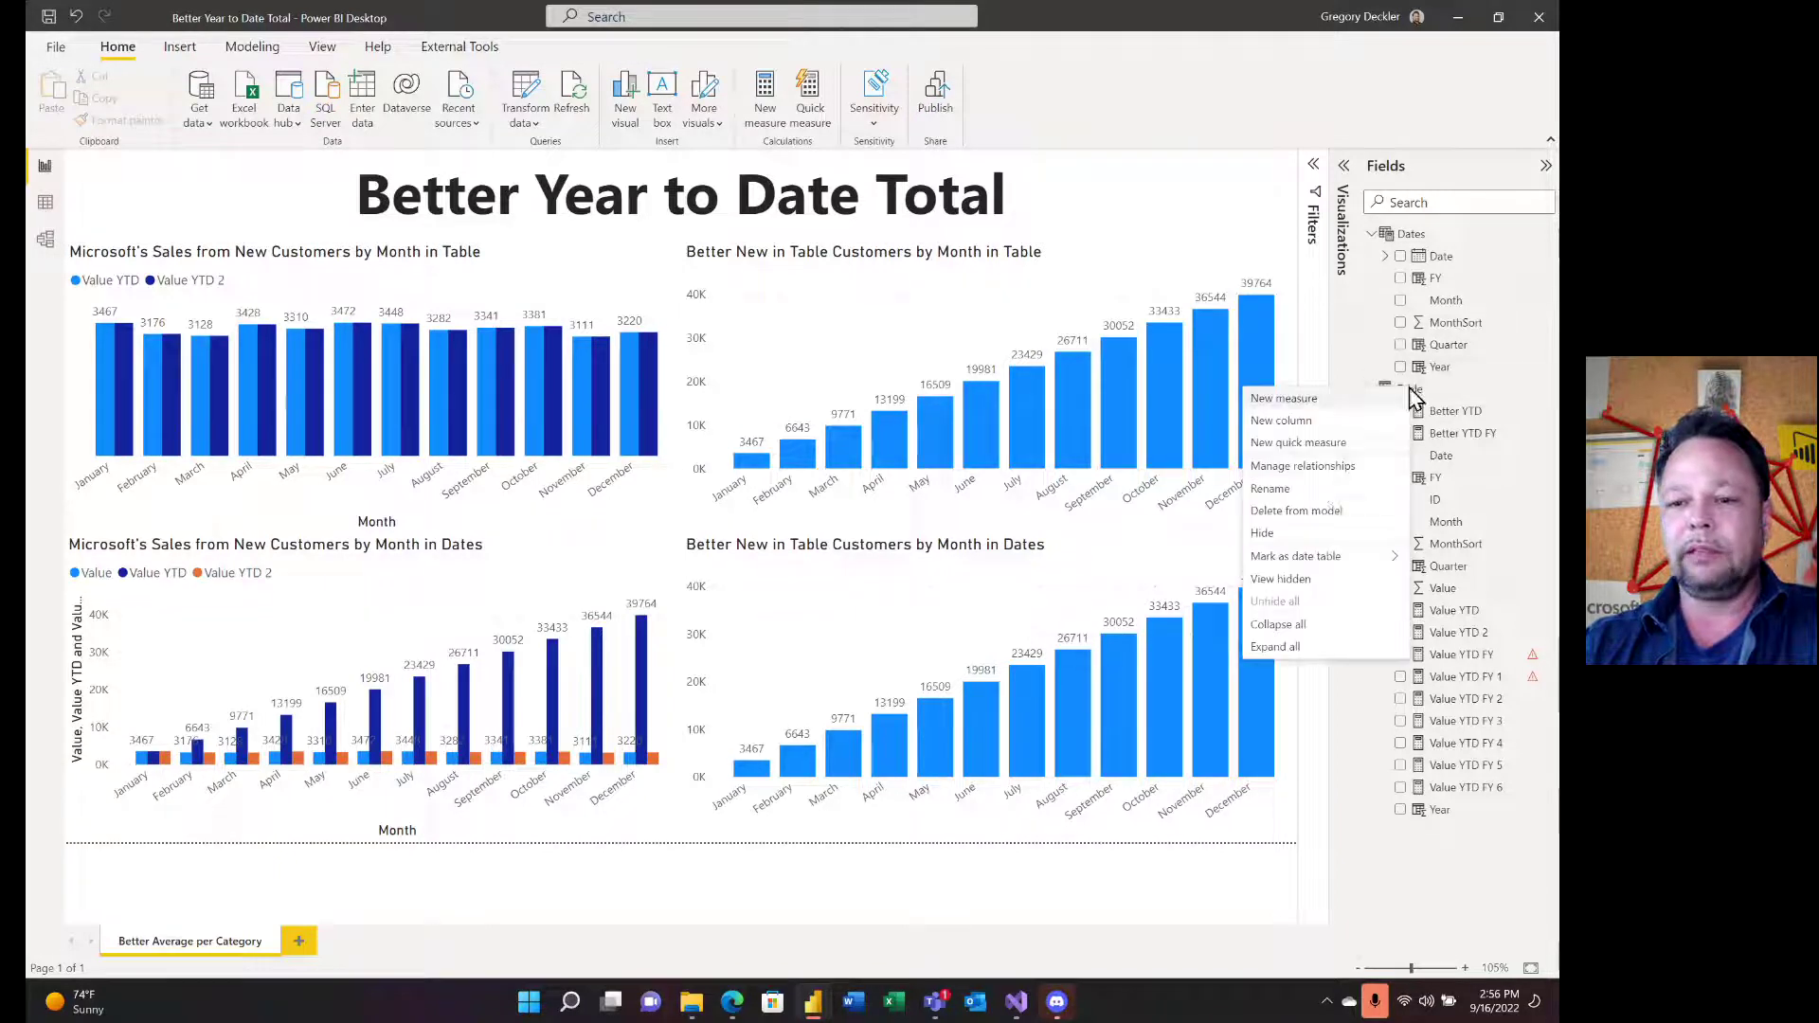
{"action": "left_click", "coordinate": [1319, 451]}
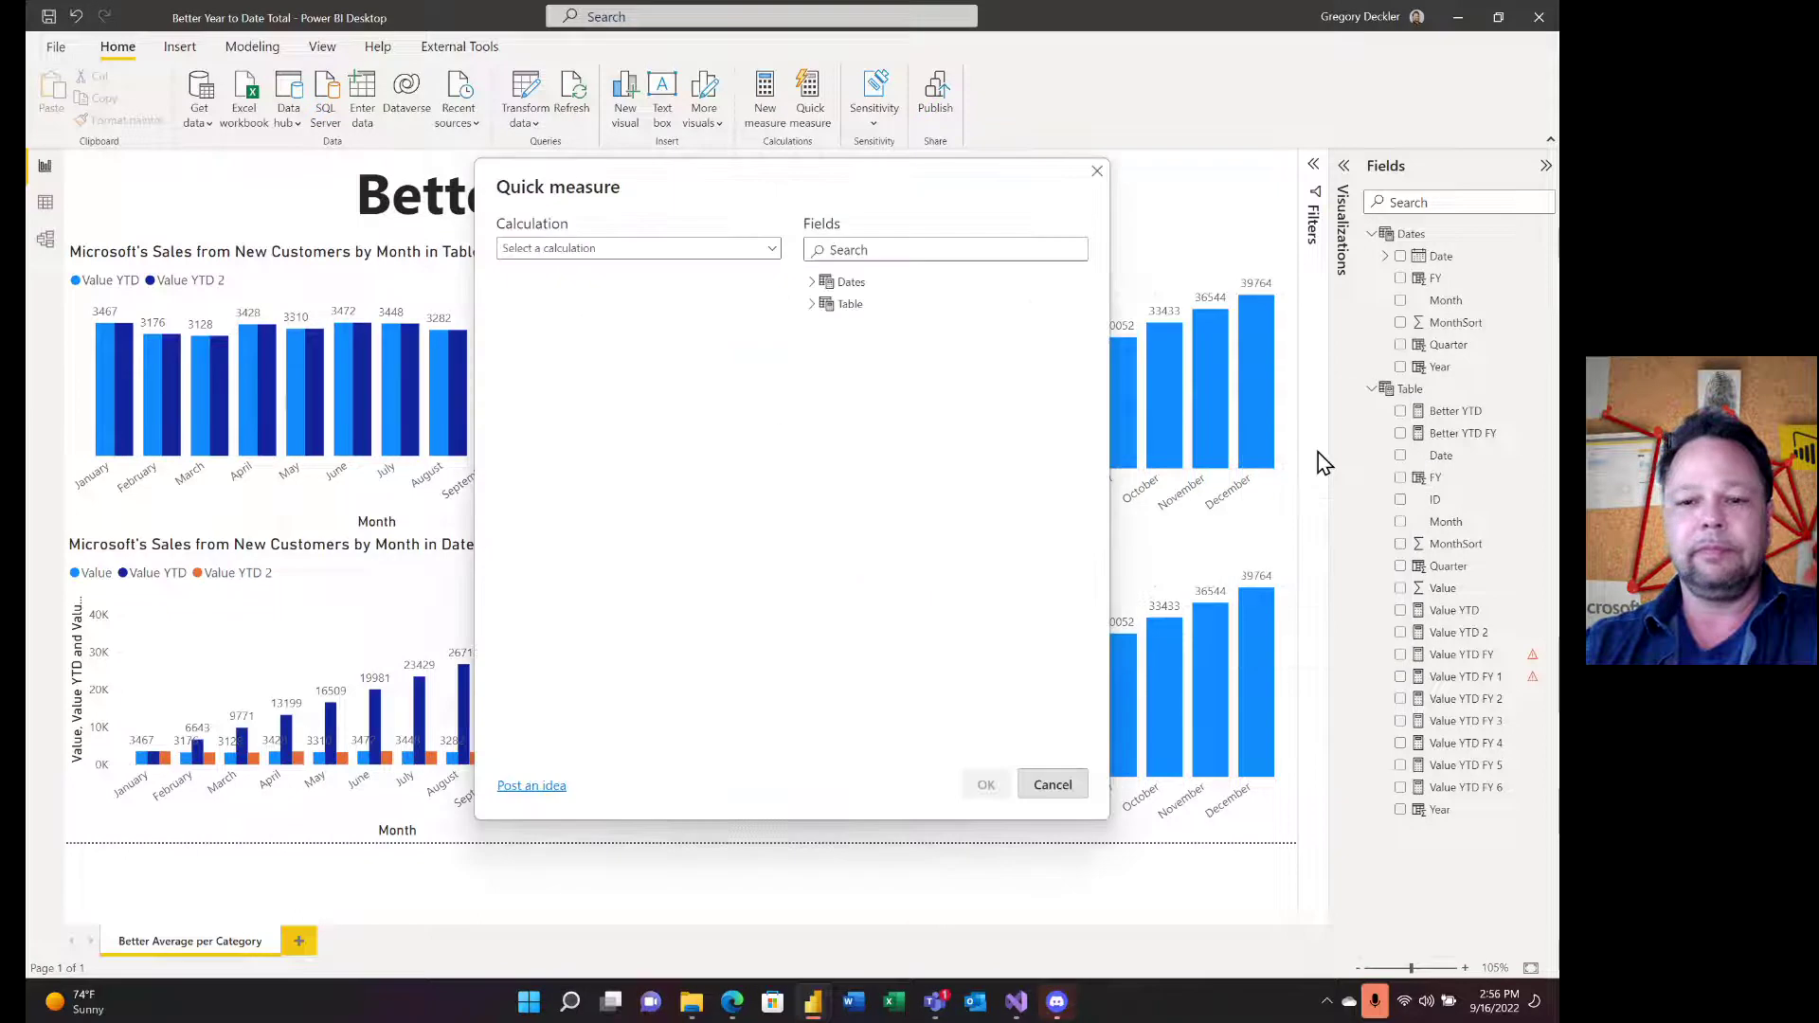
{"action": "left_click", "coordinate": [763, 249]}
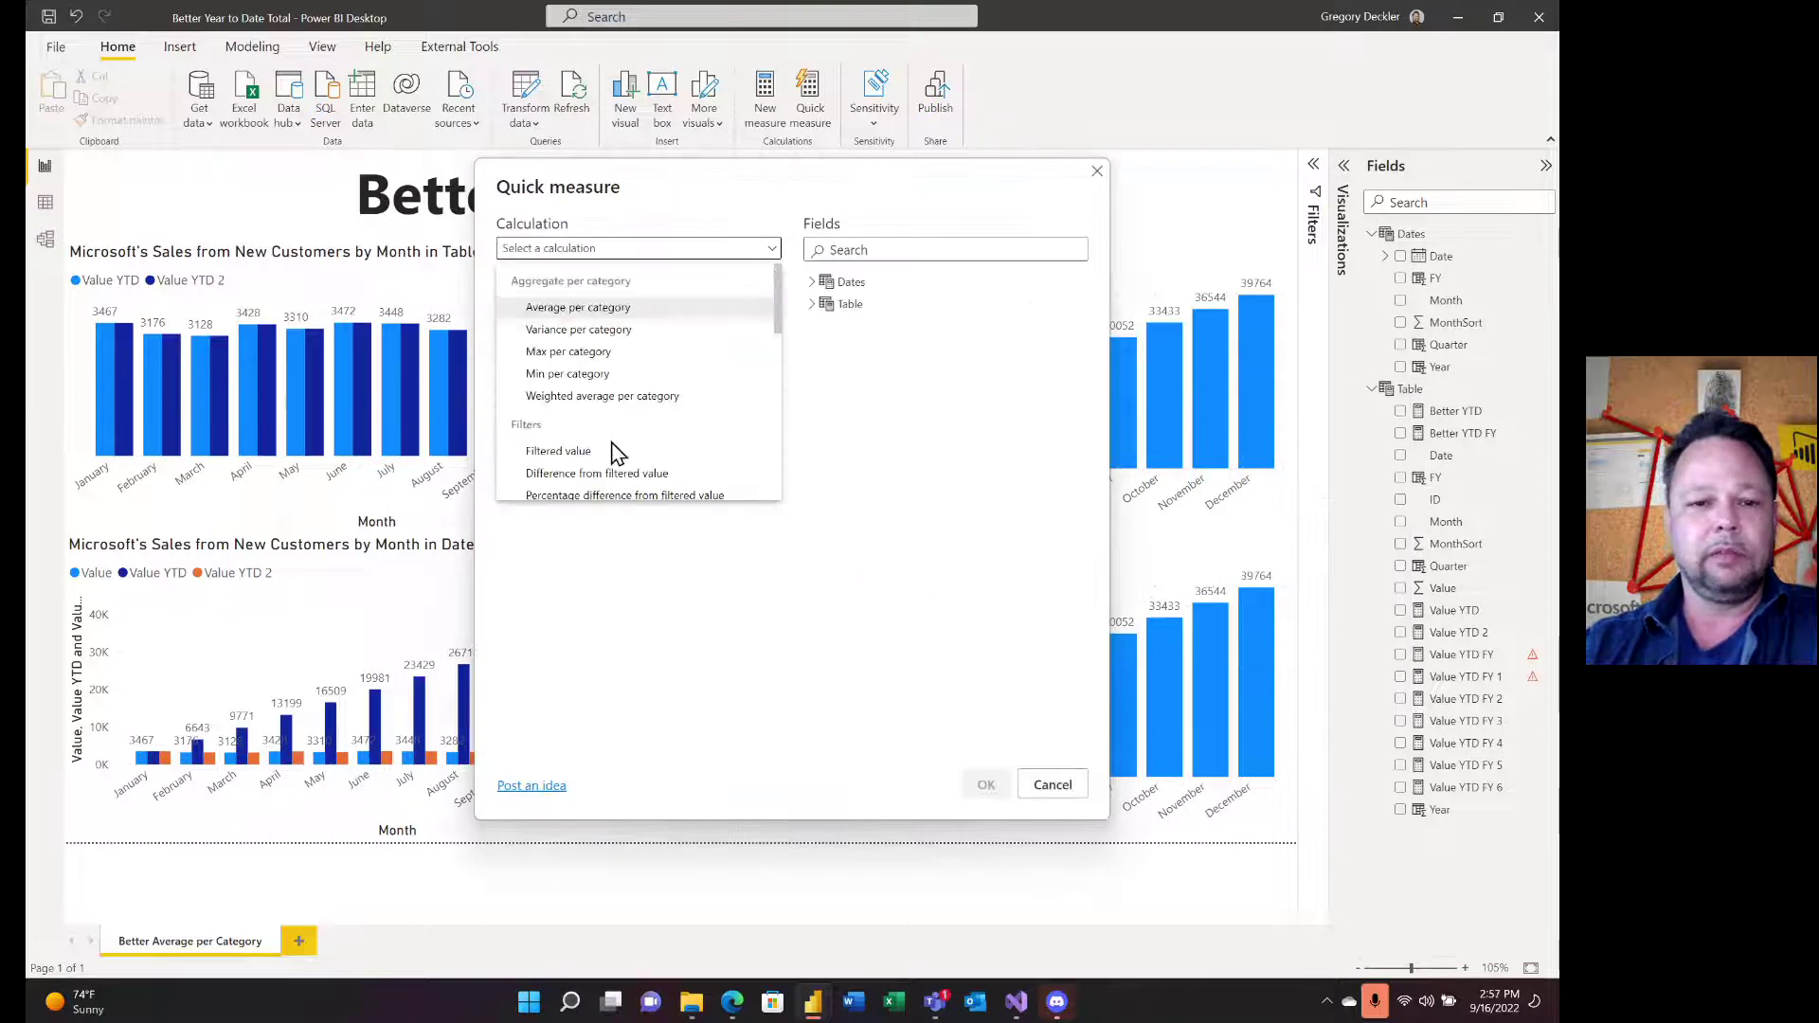
{"action": "scroll", "coordinate": [568, 389], "scroll_direction": "down", "scroll_amount": 3}
{"action": "left_click", "coordinate": [574, 468]}
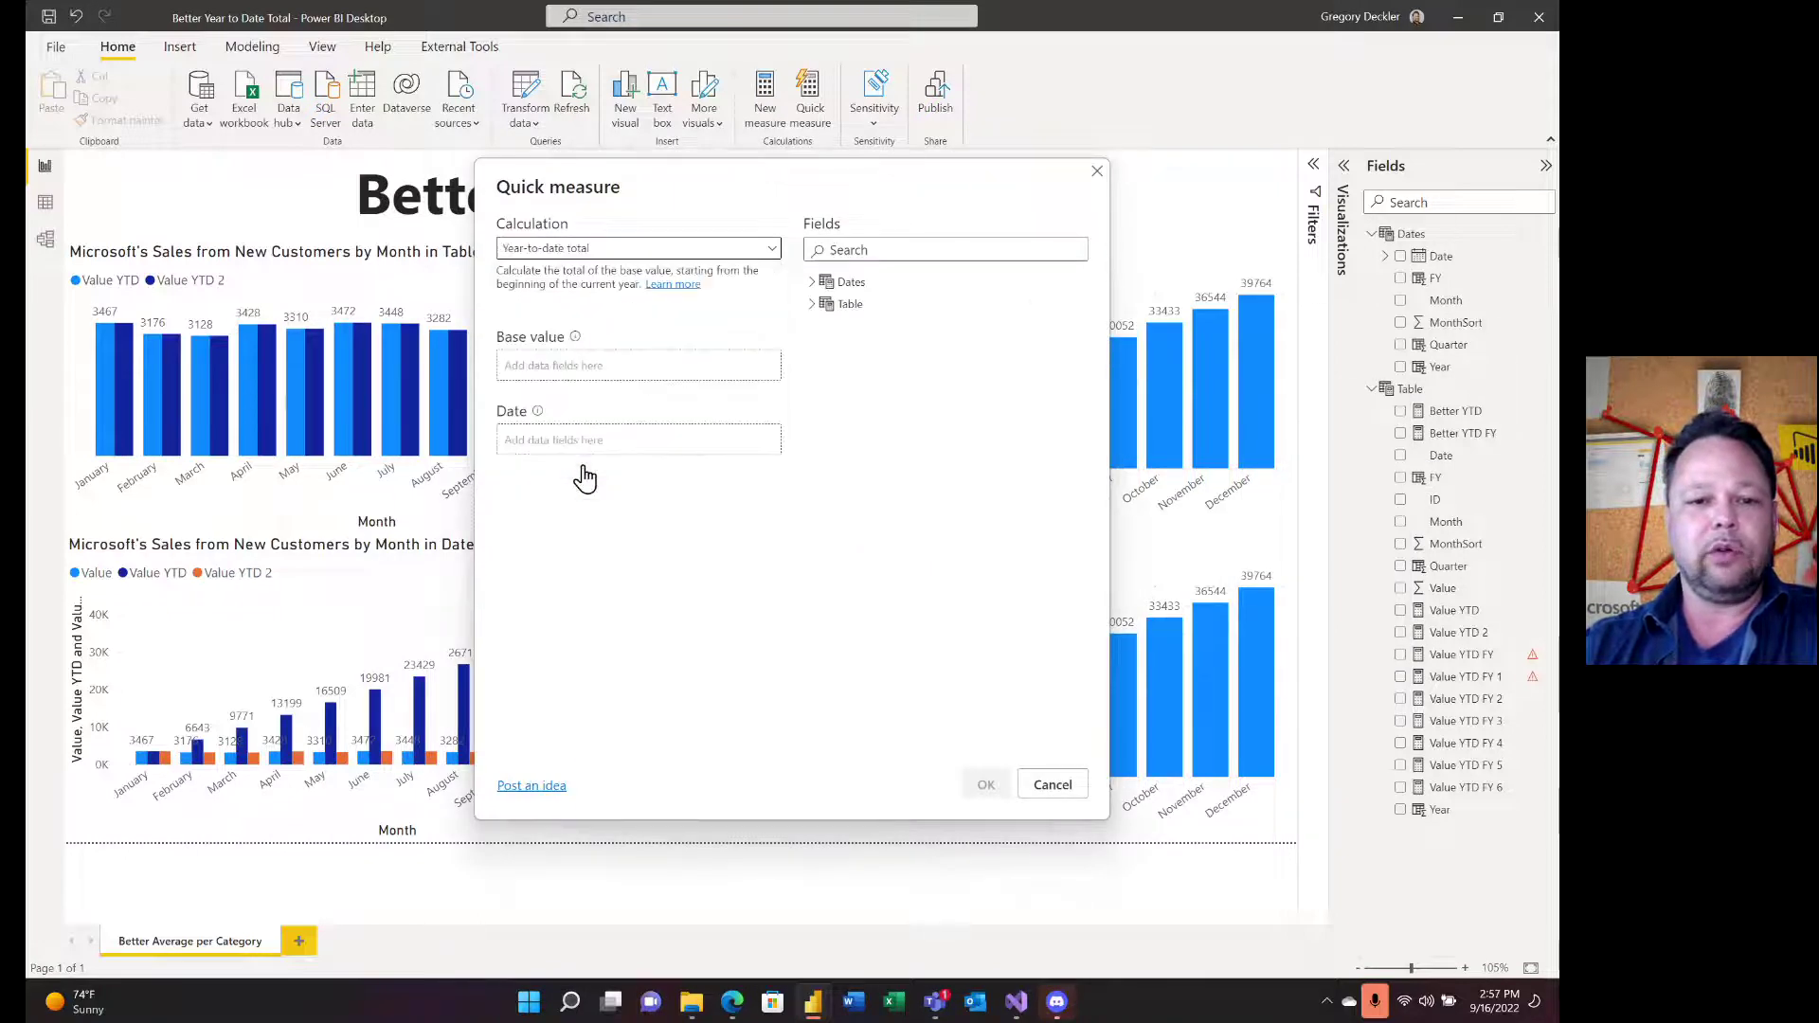
{"action": "left_click", "coordinate": [811, 304]}
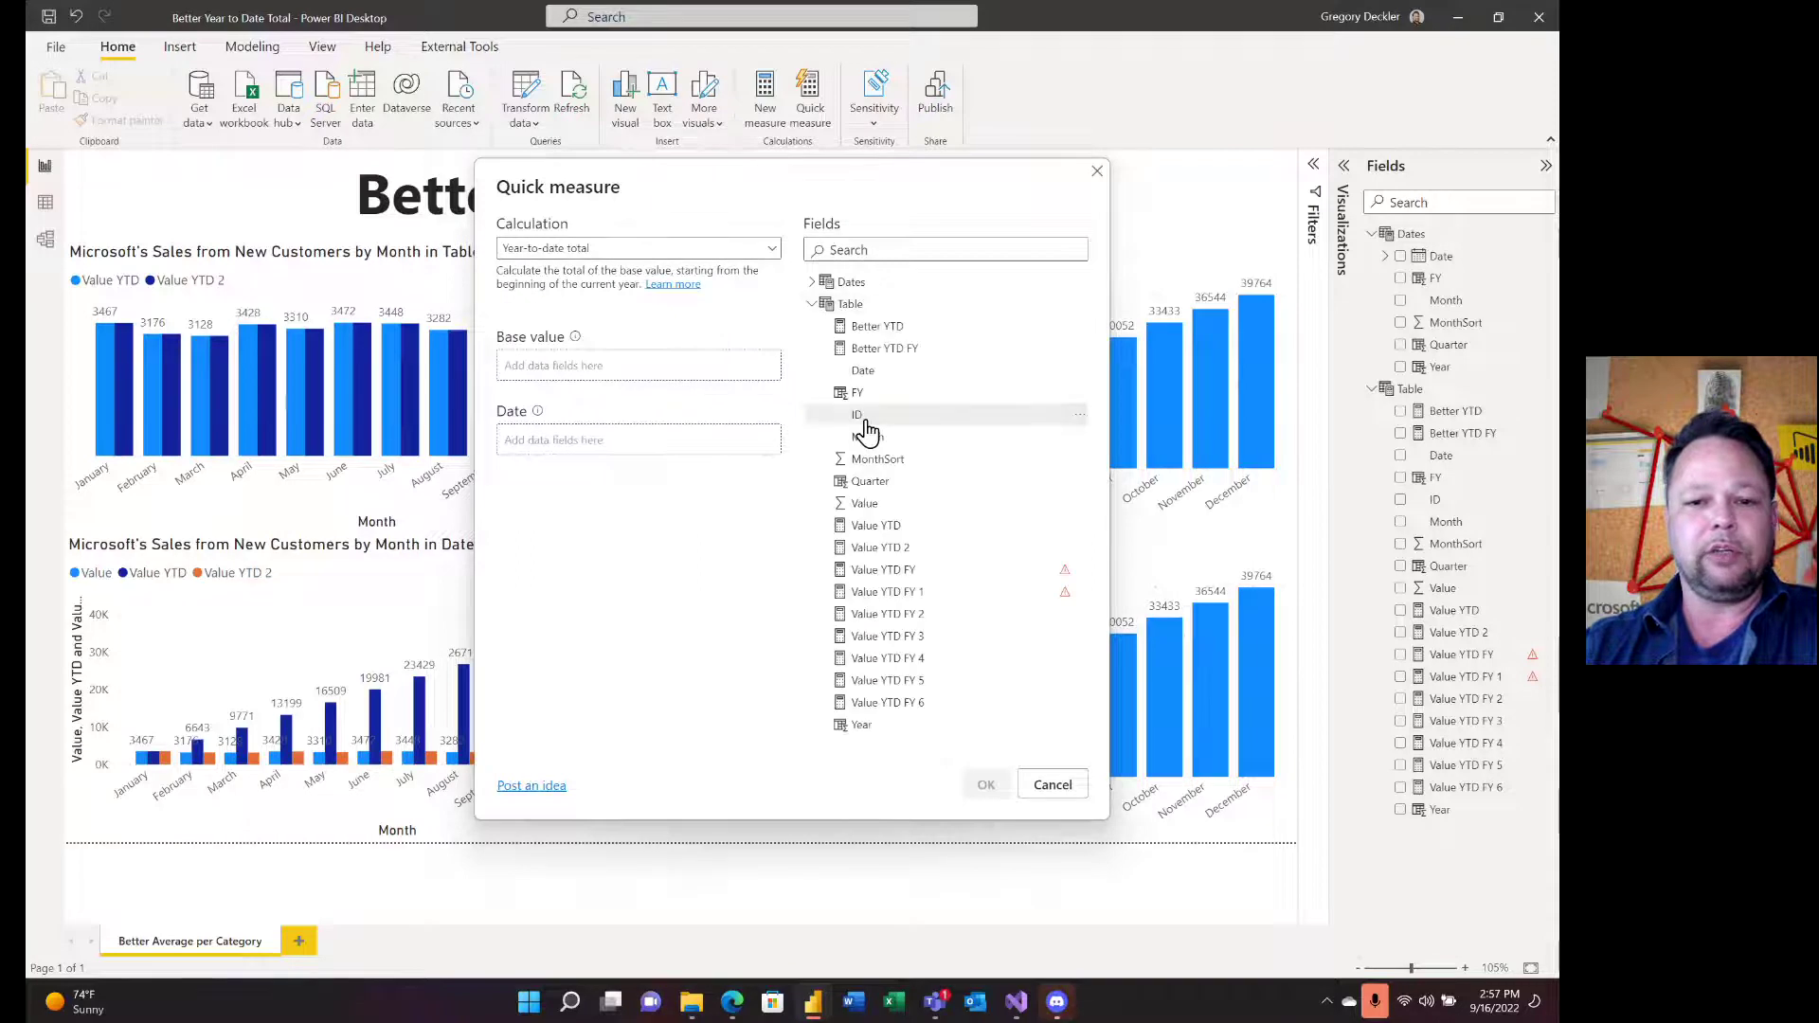
{"action": "left_click_drag", "start_coordinate": [867, 503], "coordinate": [589, 373]}
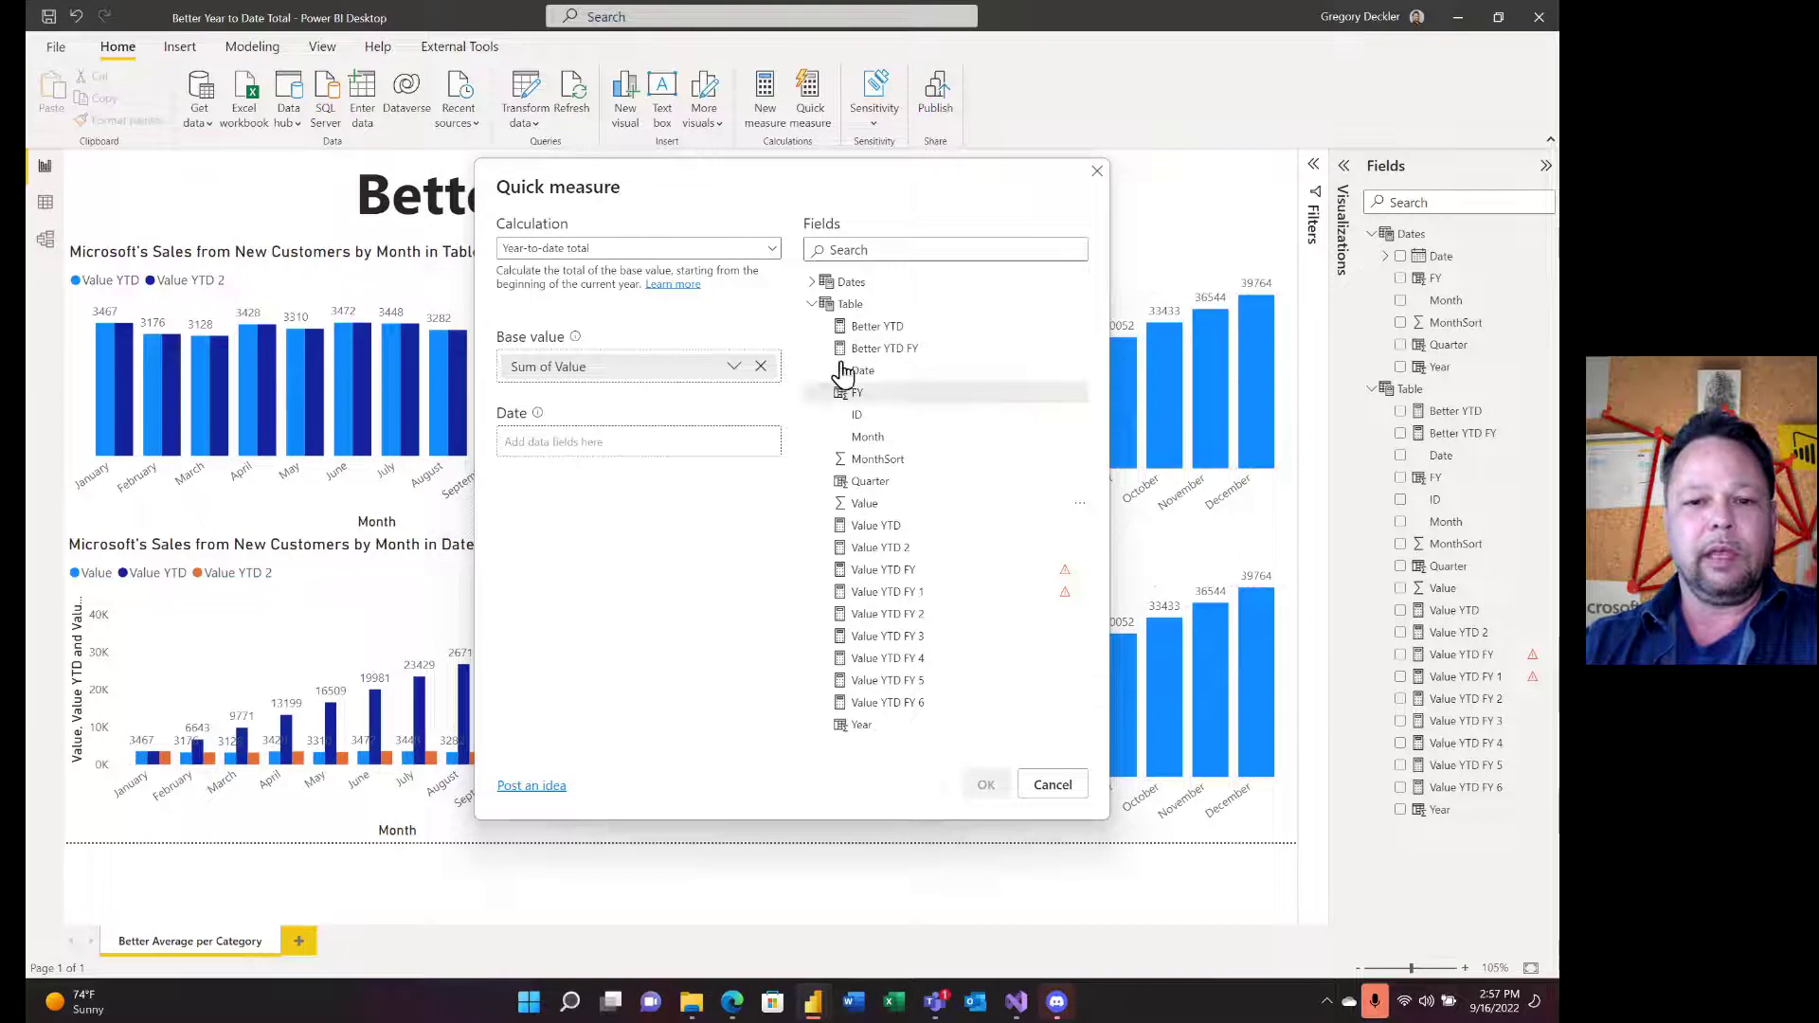
- Try Table's Date column as the quick measure's date, remove it, and use the Date field of the Dates table instead
{"action": "left_click", "coordinate": [812, 284]}
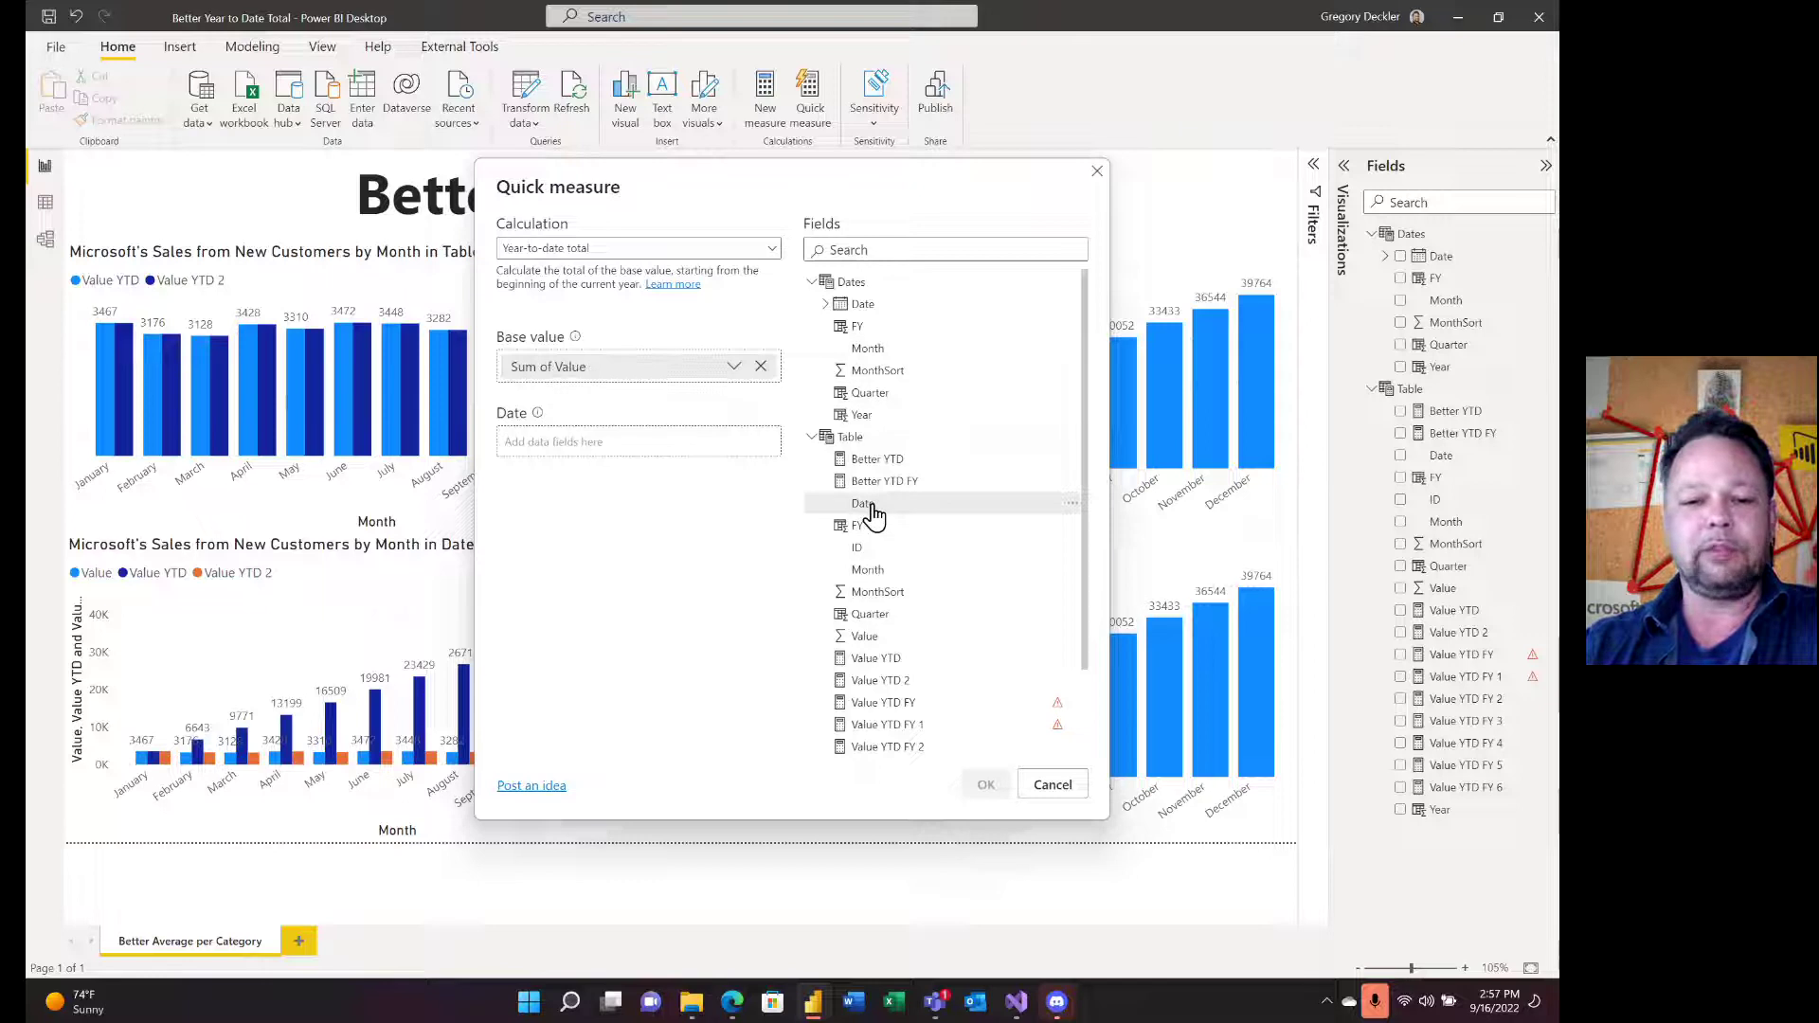
{"action": "left_click_drag", "start_coordinate": [871, 512], "coordinate": [576, 455]}
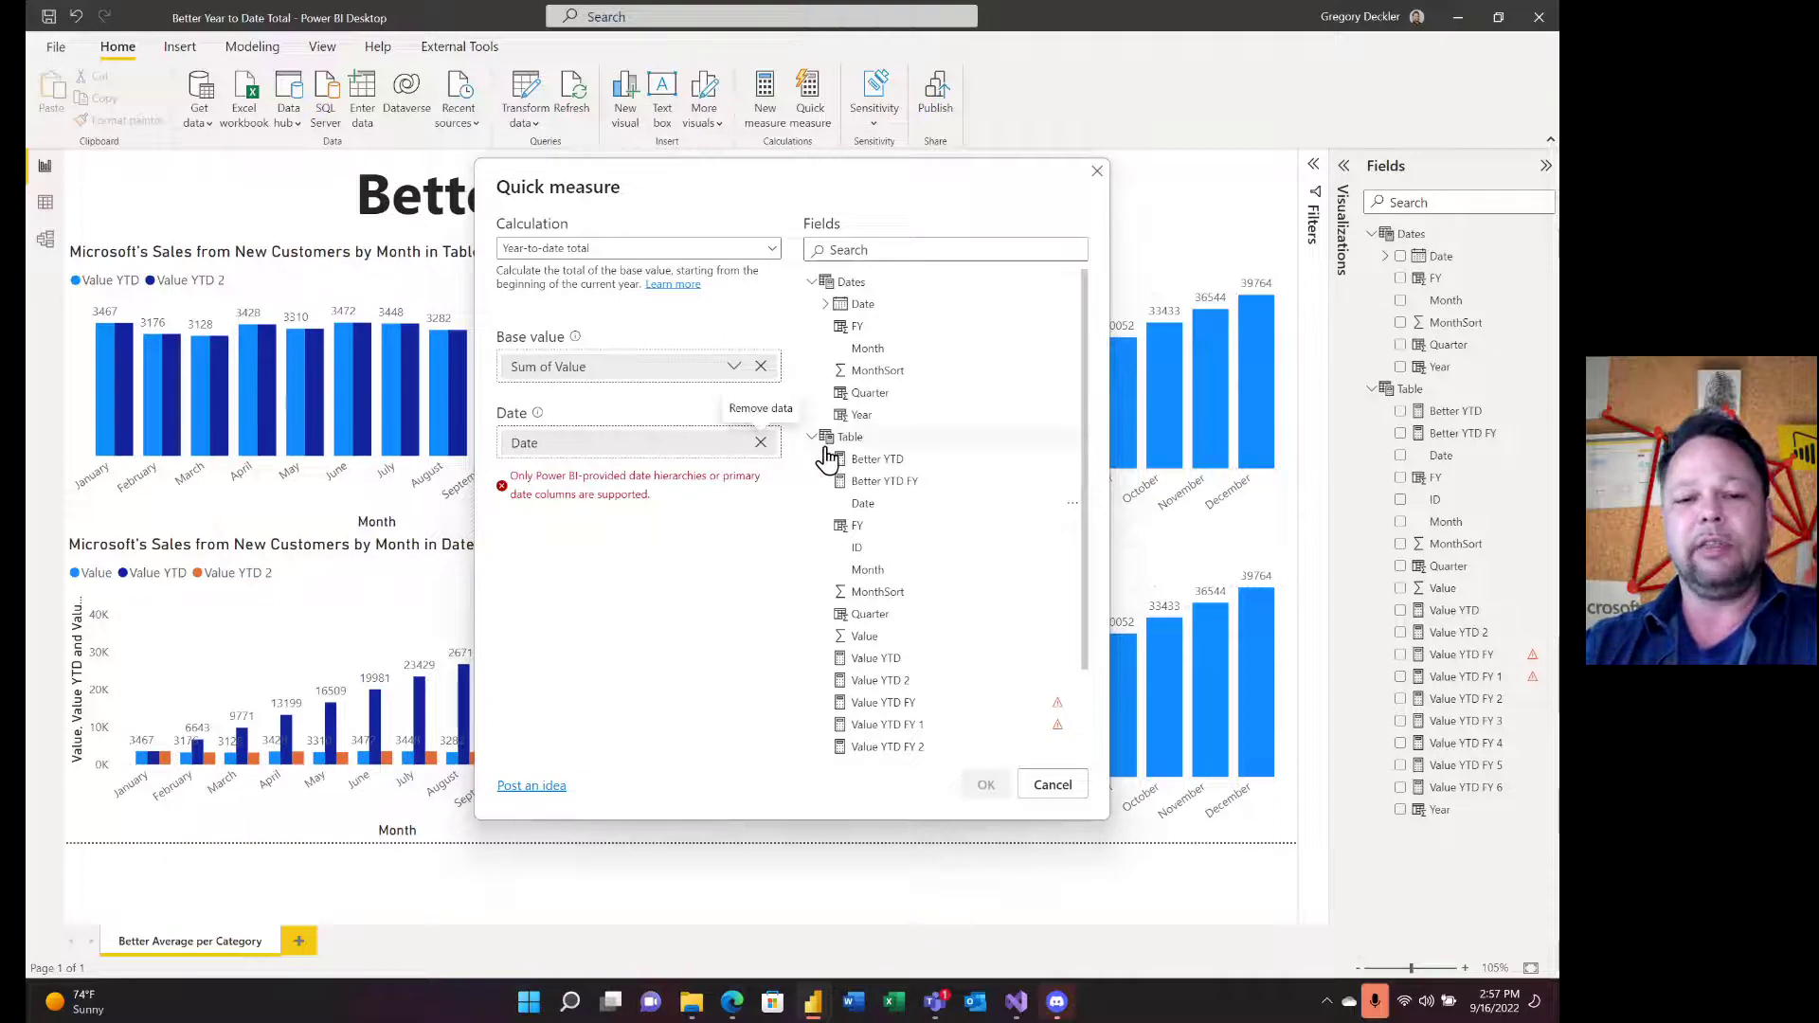
{"action": "left_click", "coordinate": [760, 444]}
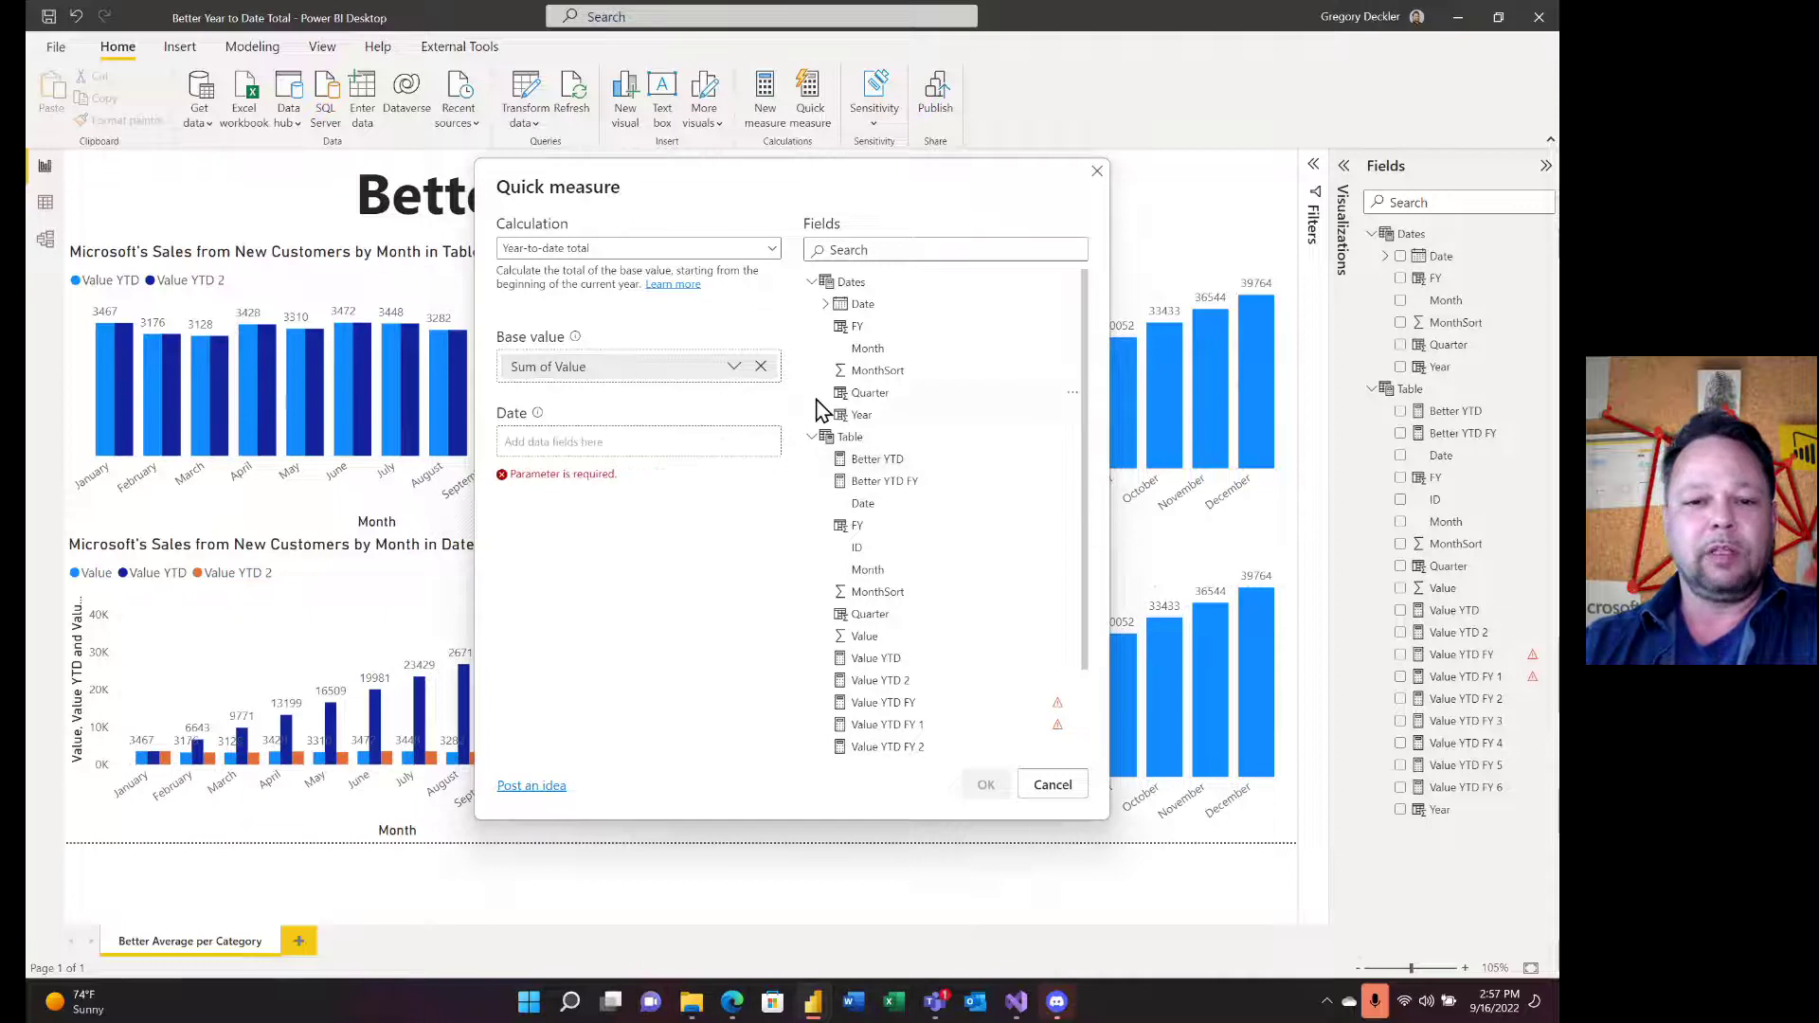
{"action": "left_click_drag", "start_coordinate": [869, 313], "coordinate": [570, 444]}
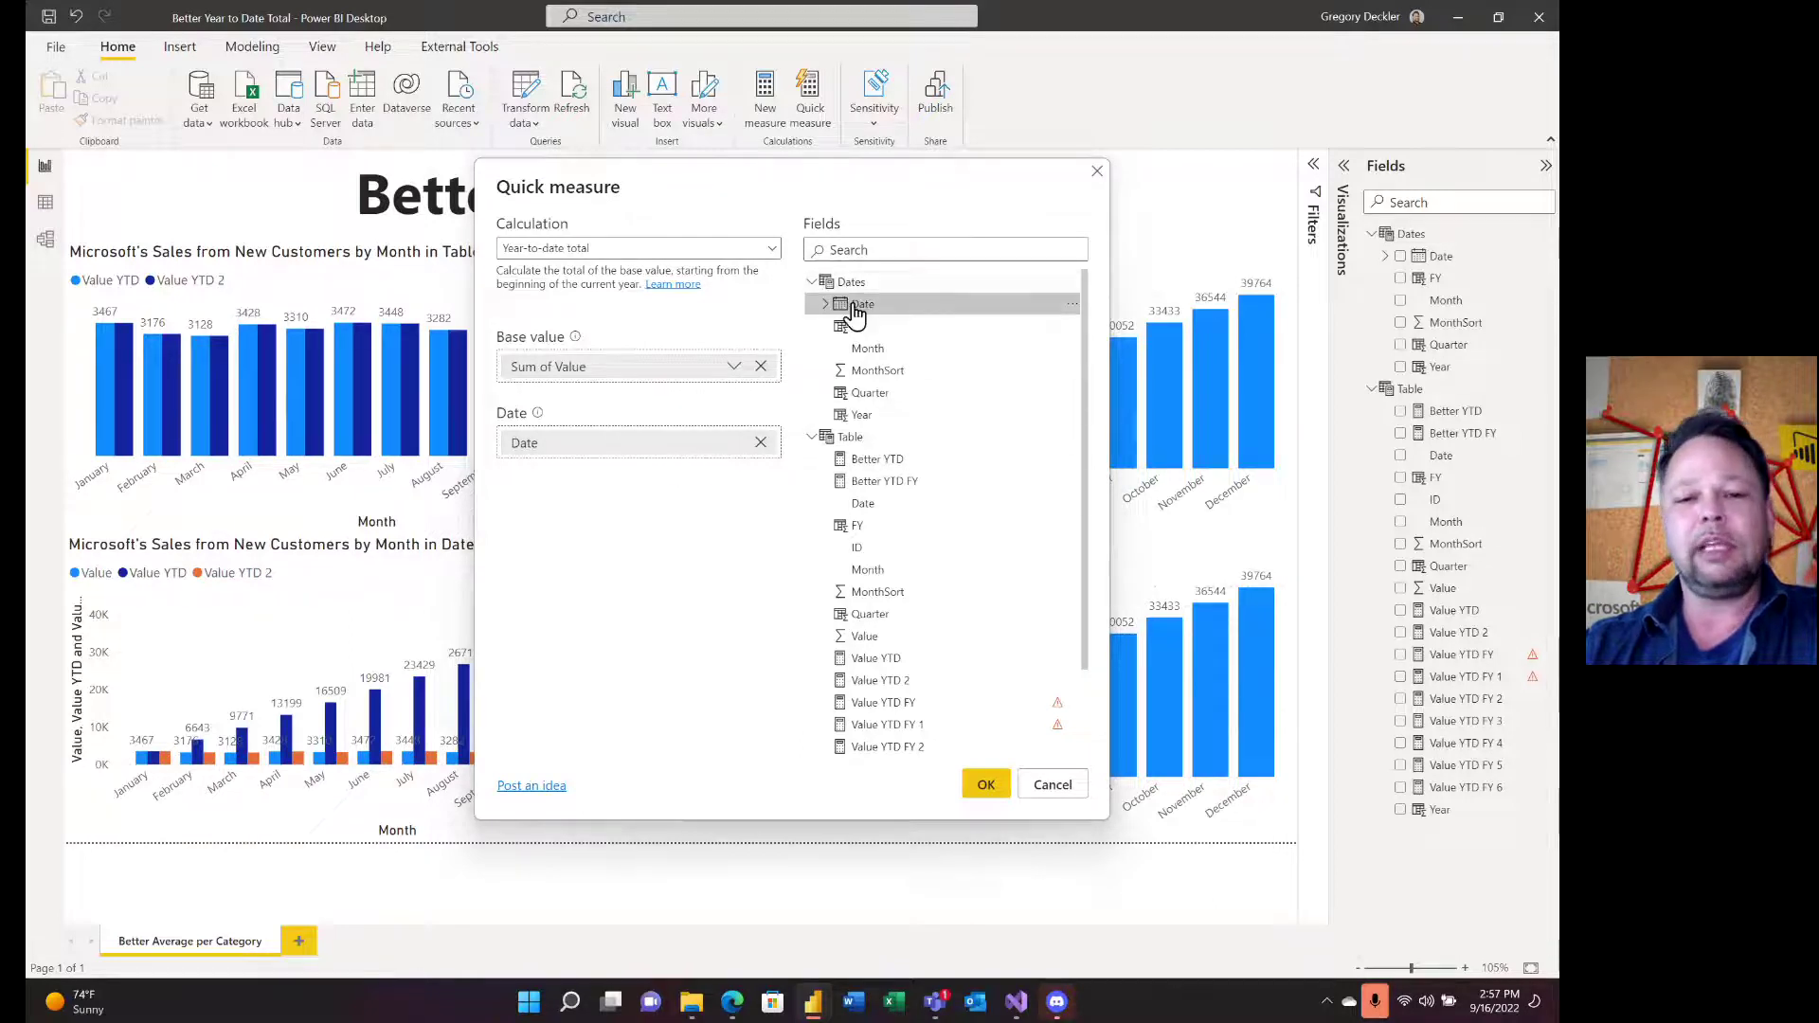
- Clear the date from the year-to-date quick measure and discard it without creating it
{"action": "left_click", "coordinate": [761, 442]}
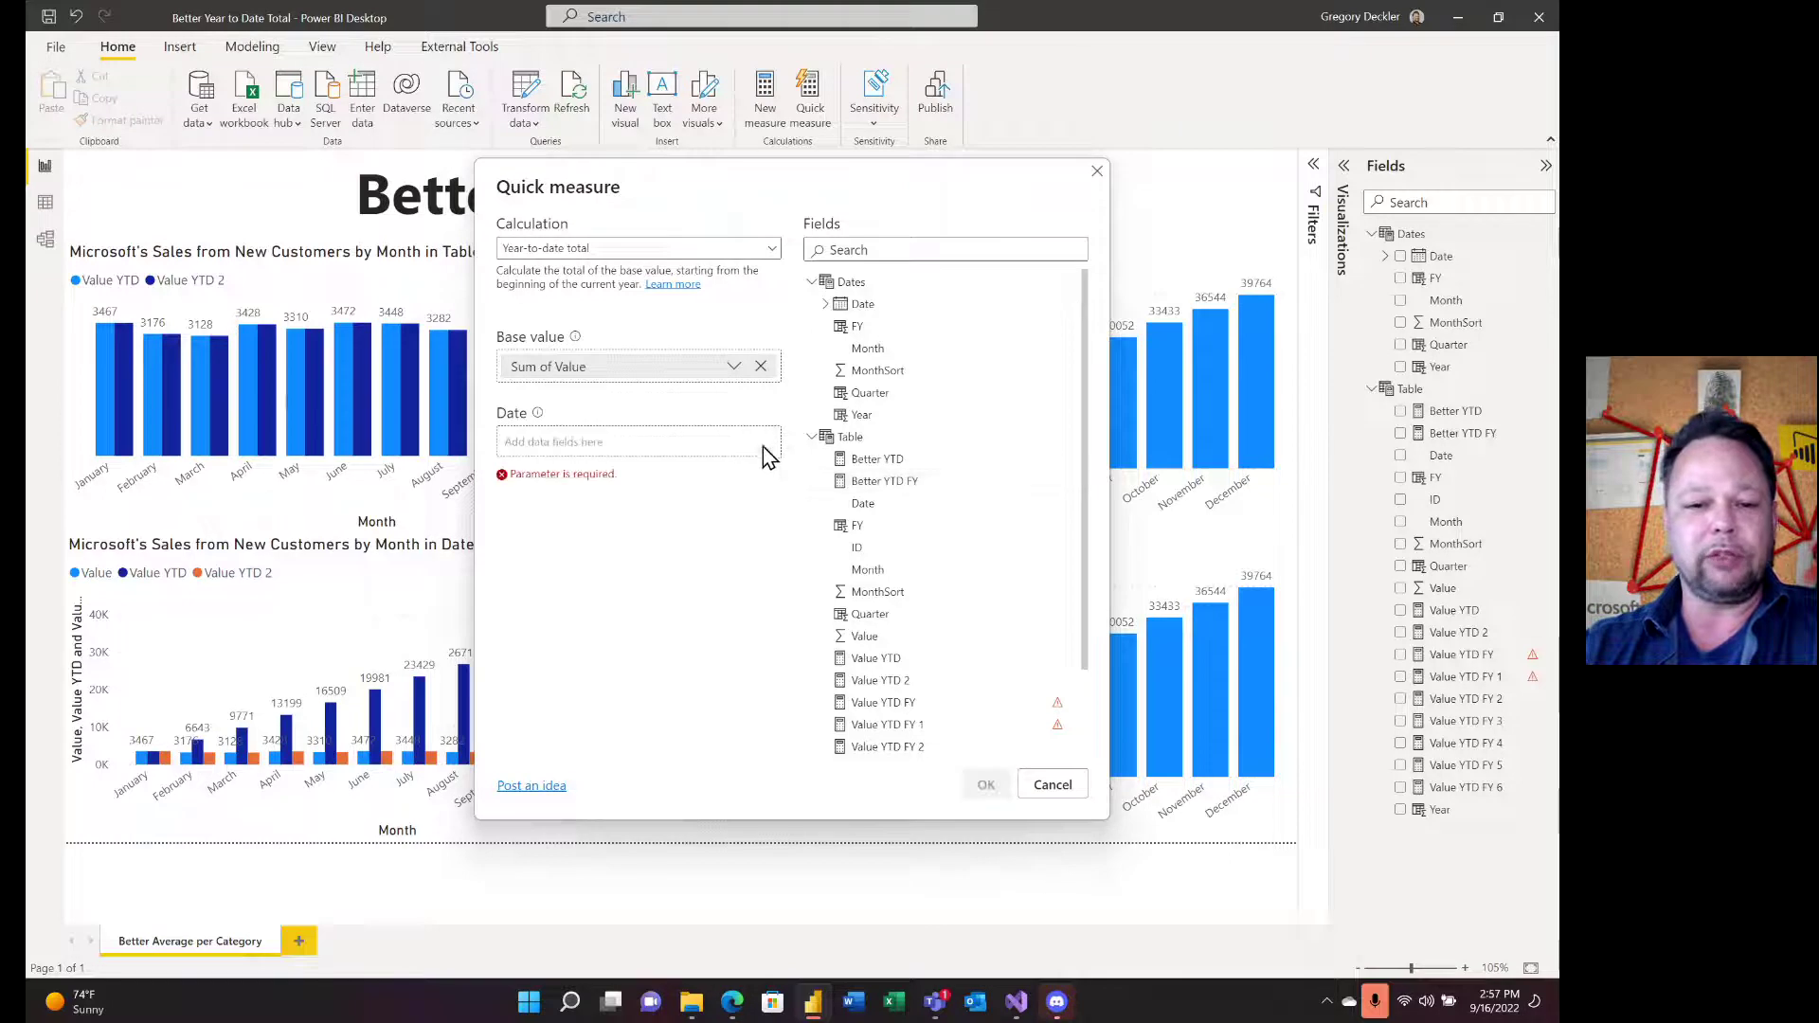
{"action": "left_click", "coordinate": [1045, 788]}
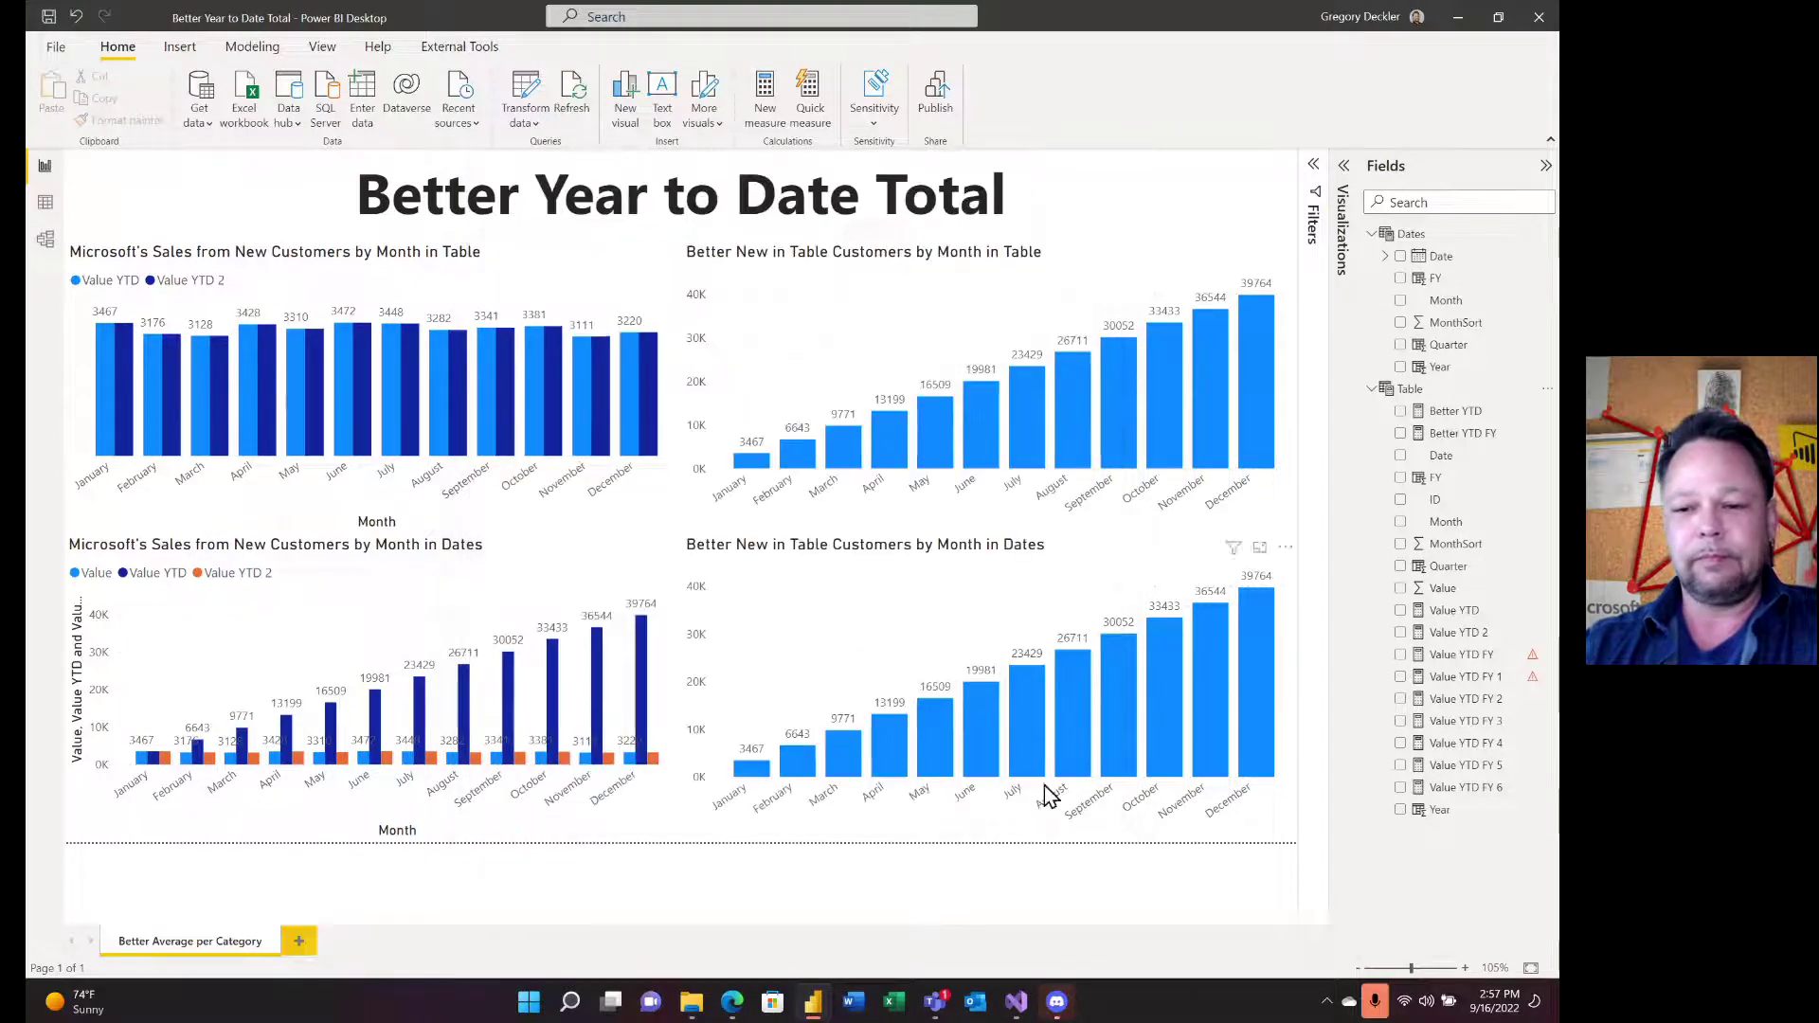
- Compare the full formulas of the Value YTD and Value YTD 2 measures
{"action": "left_click", "coordinate": [1421, 613]}
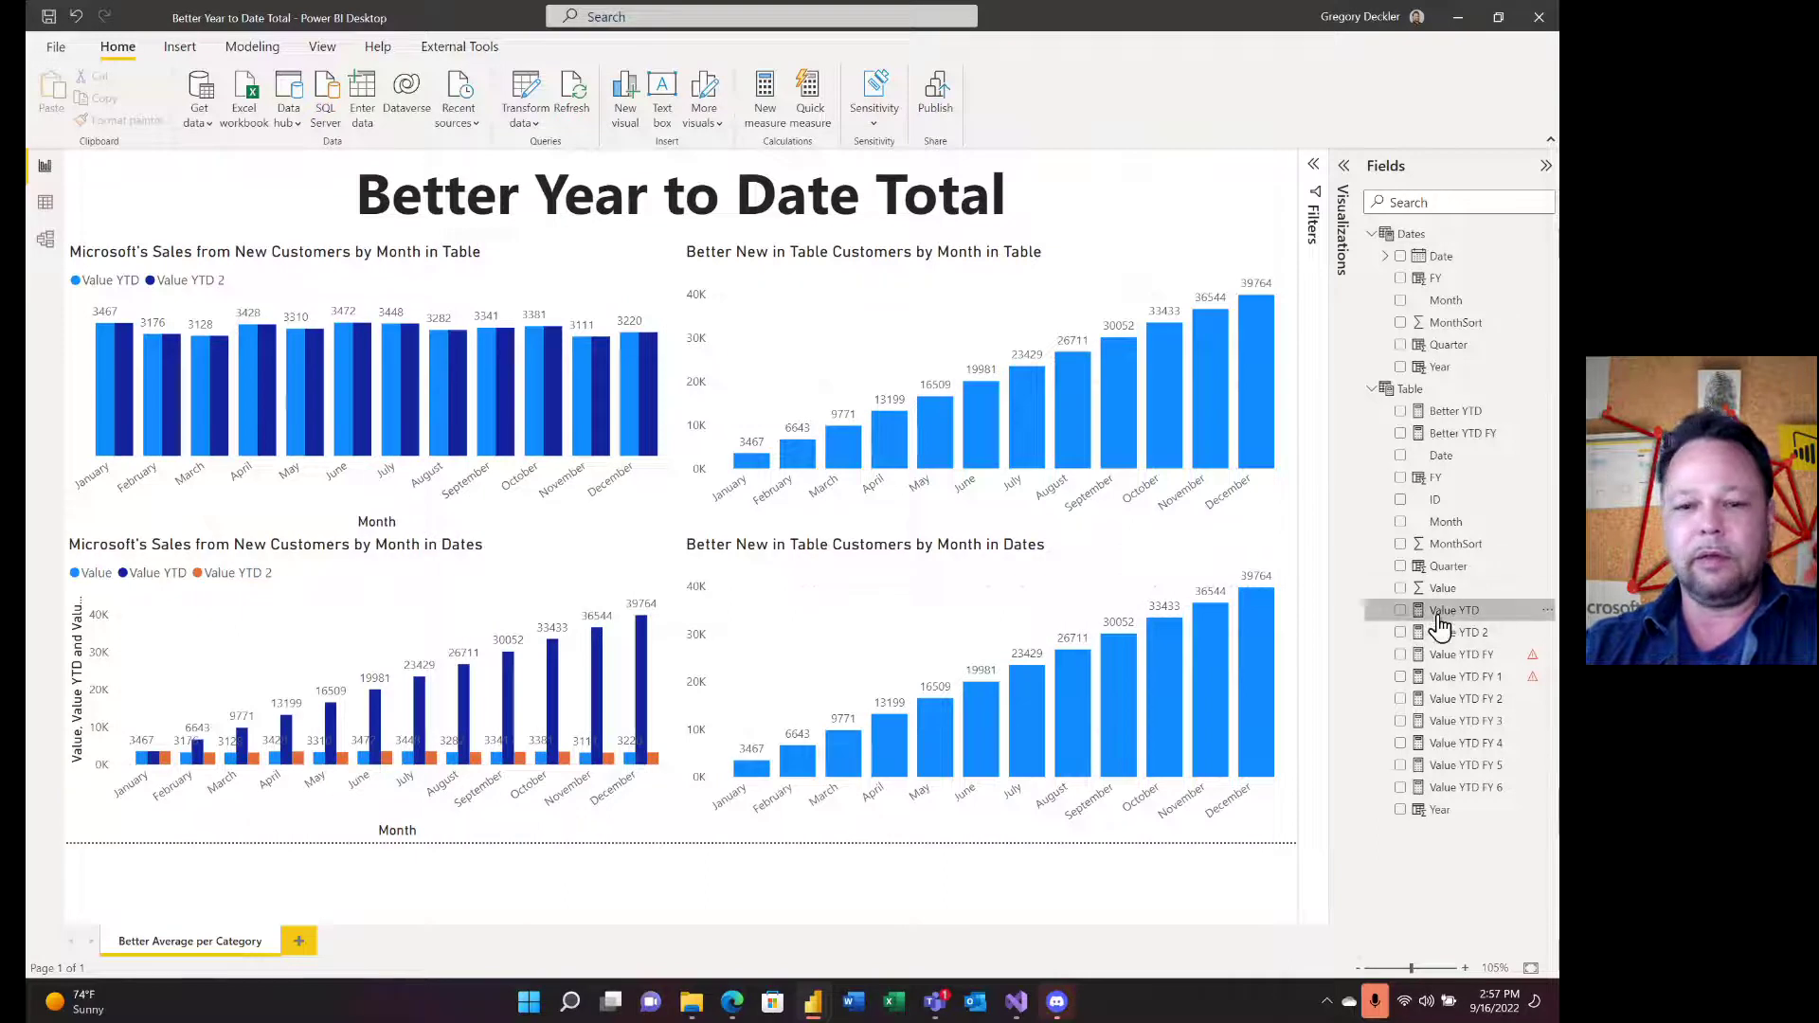
{"action": "left_click", "coordinate": [1312, 164]}
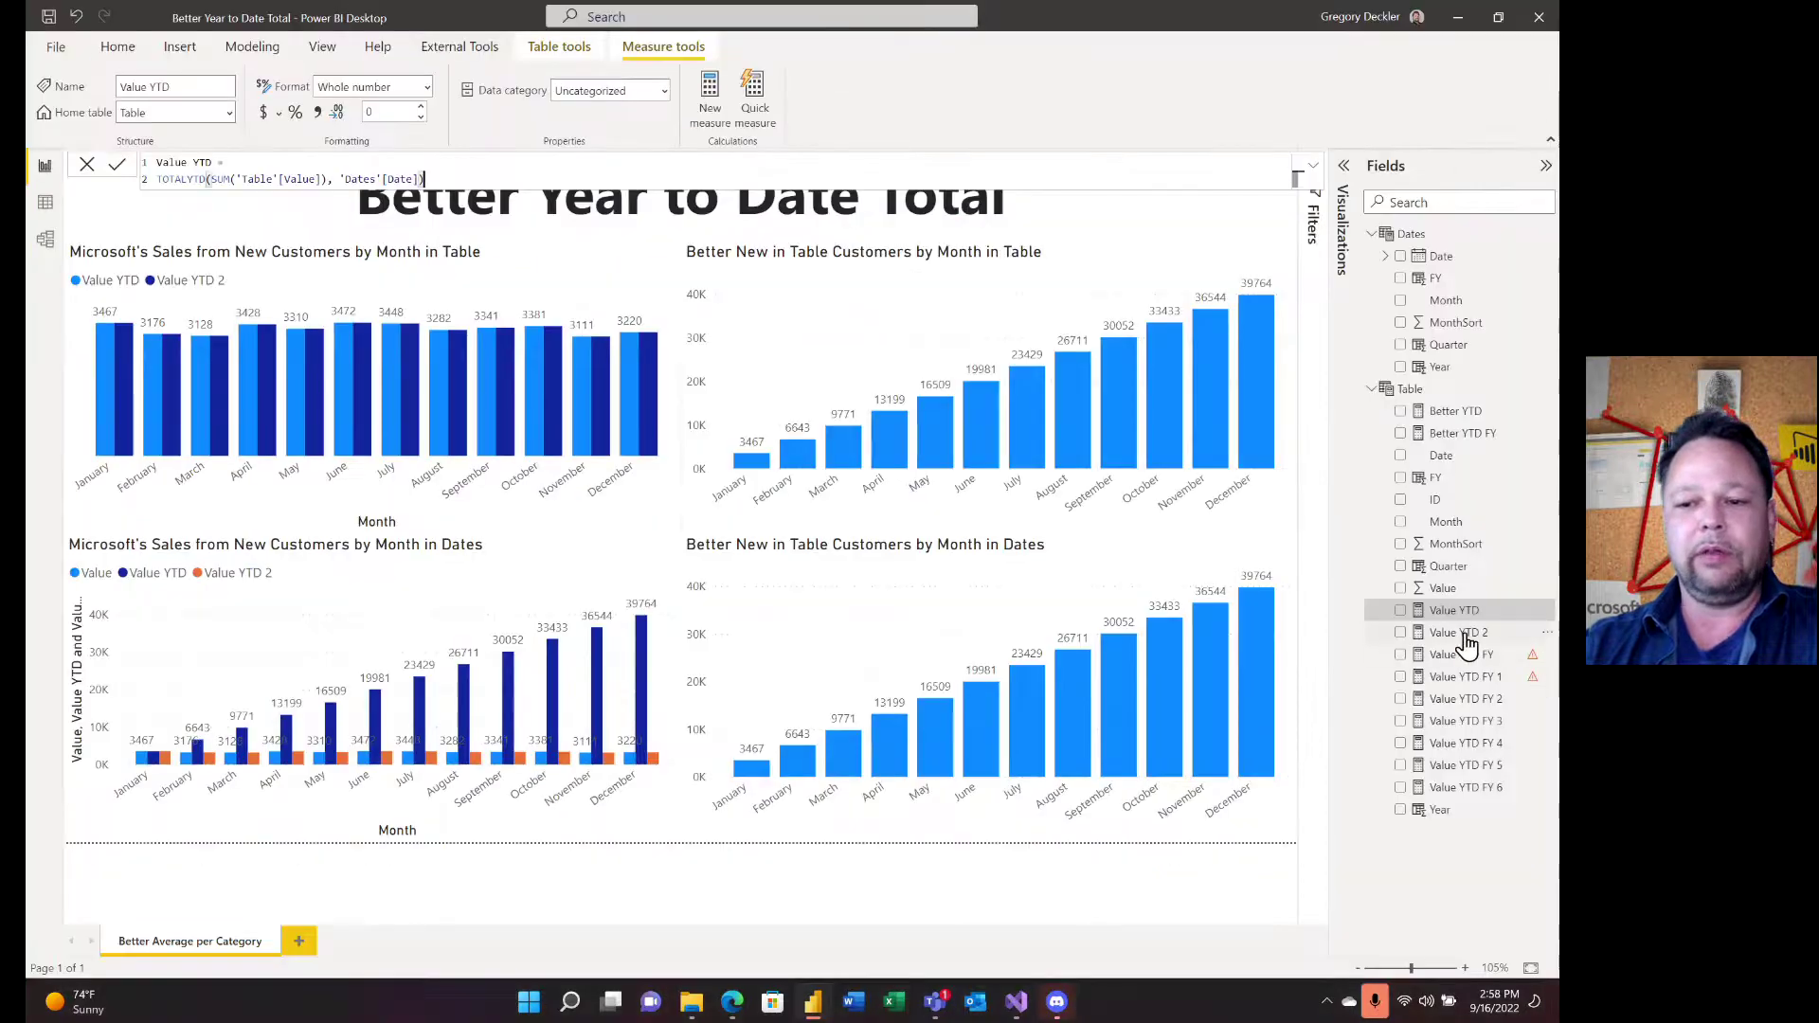
{"action": "left_click", "coordinate": [1464, 633]}
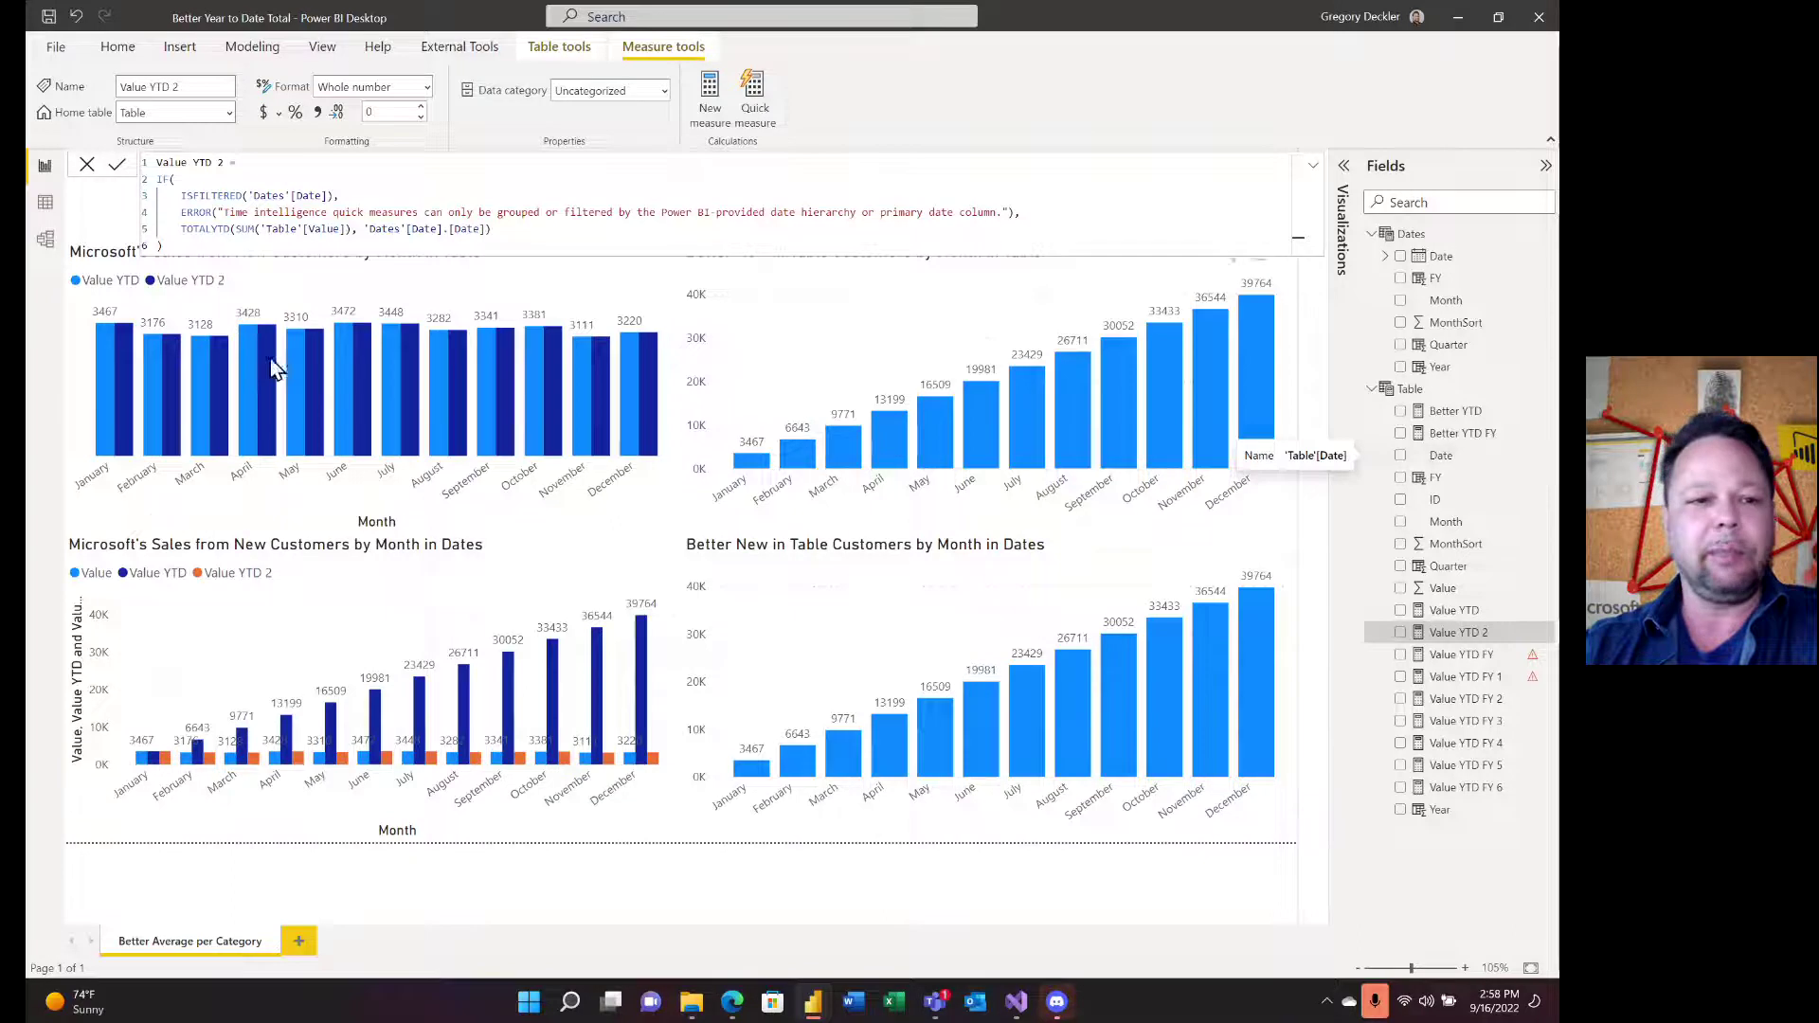
- Examine the data and defining formulas of Table and the Dates table, including Table's Date column
{"action": "left_click", "coordinate": [47, 210]}
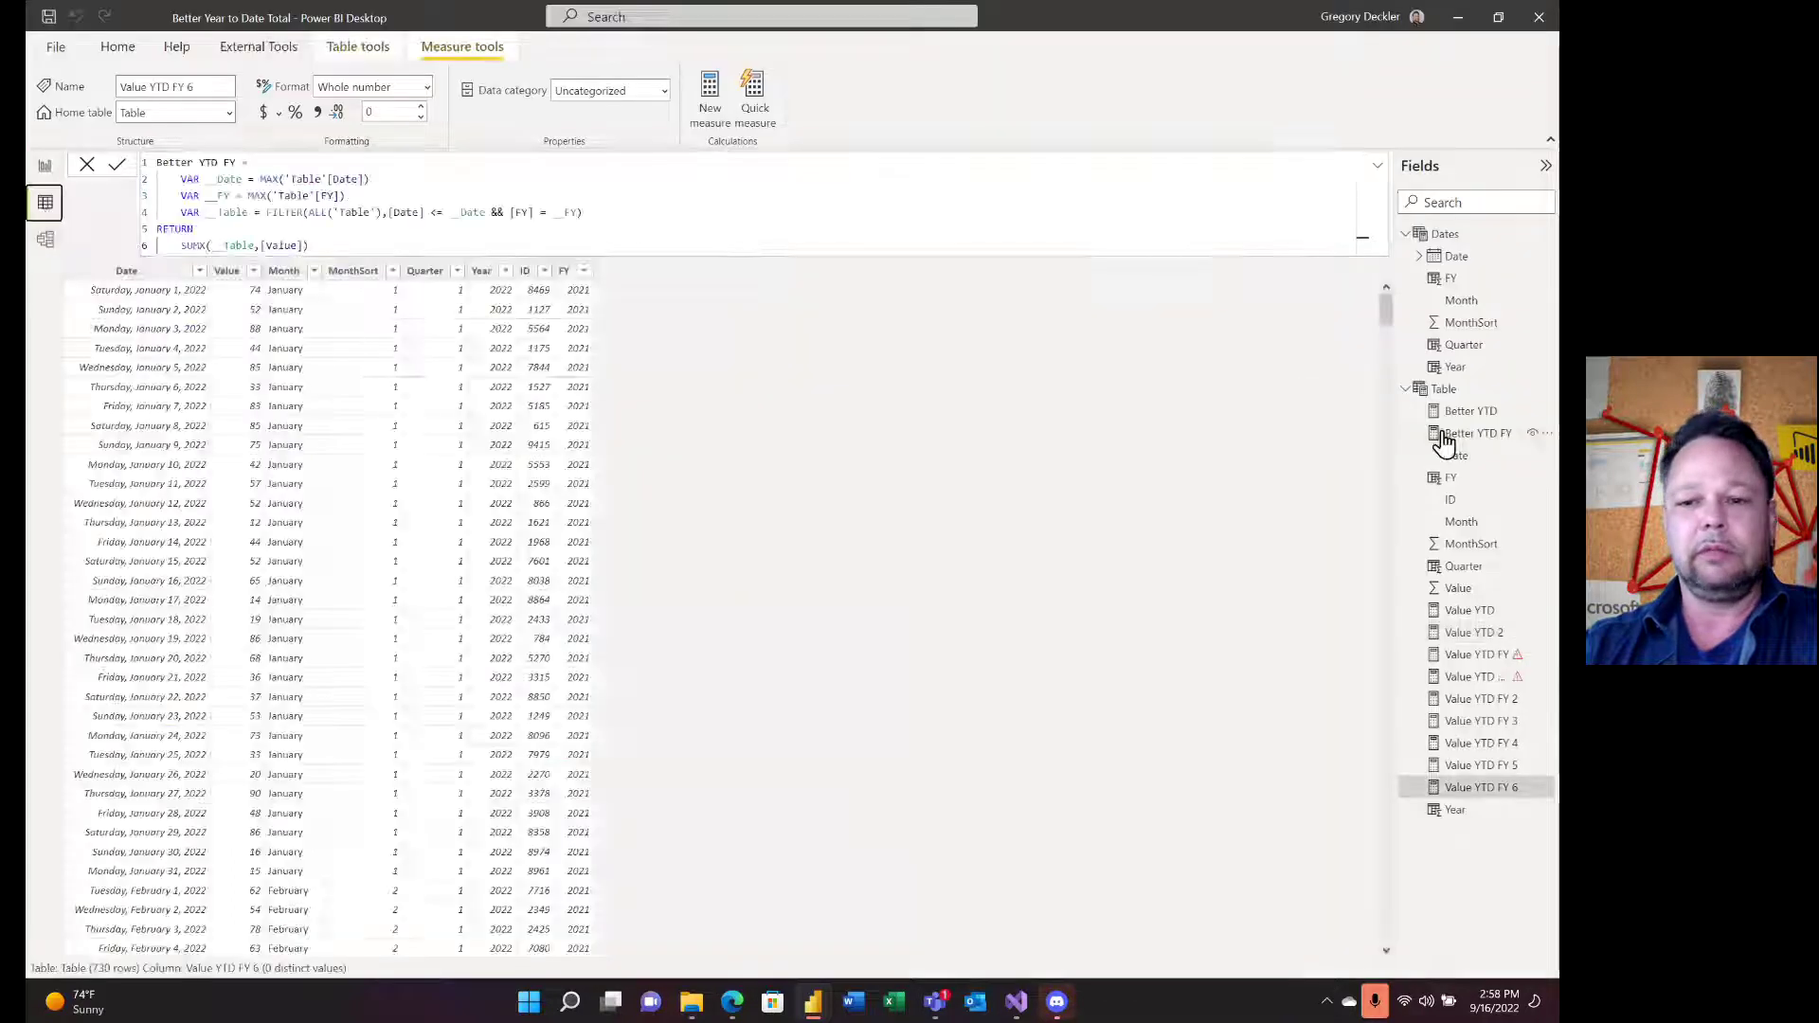
{"action": "left_click", "coordinate": [1459, 458]}
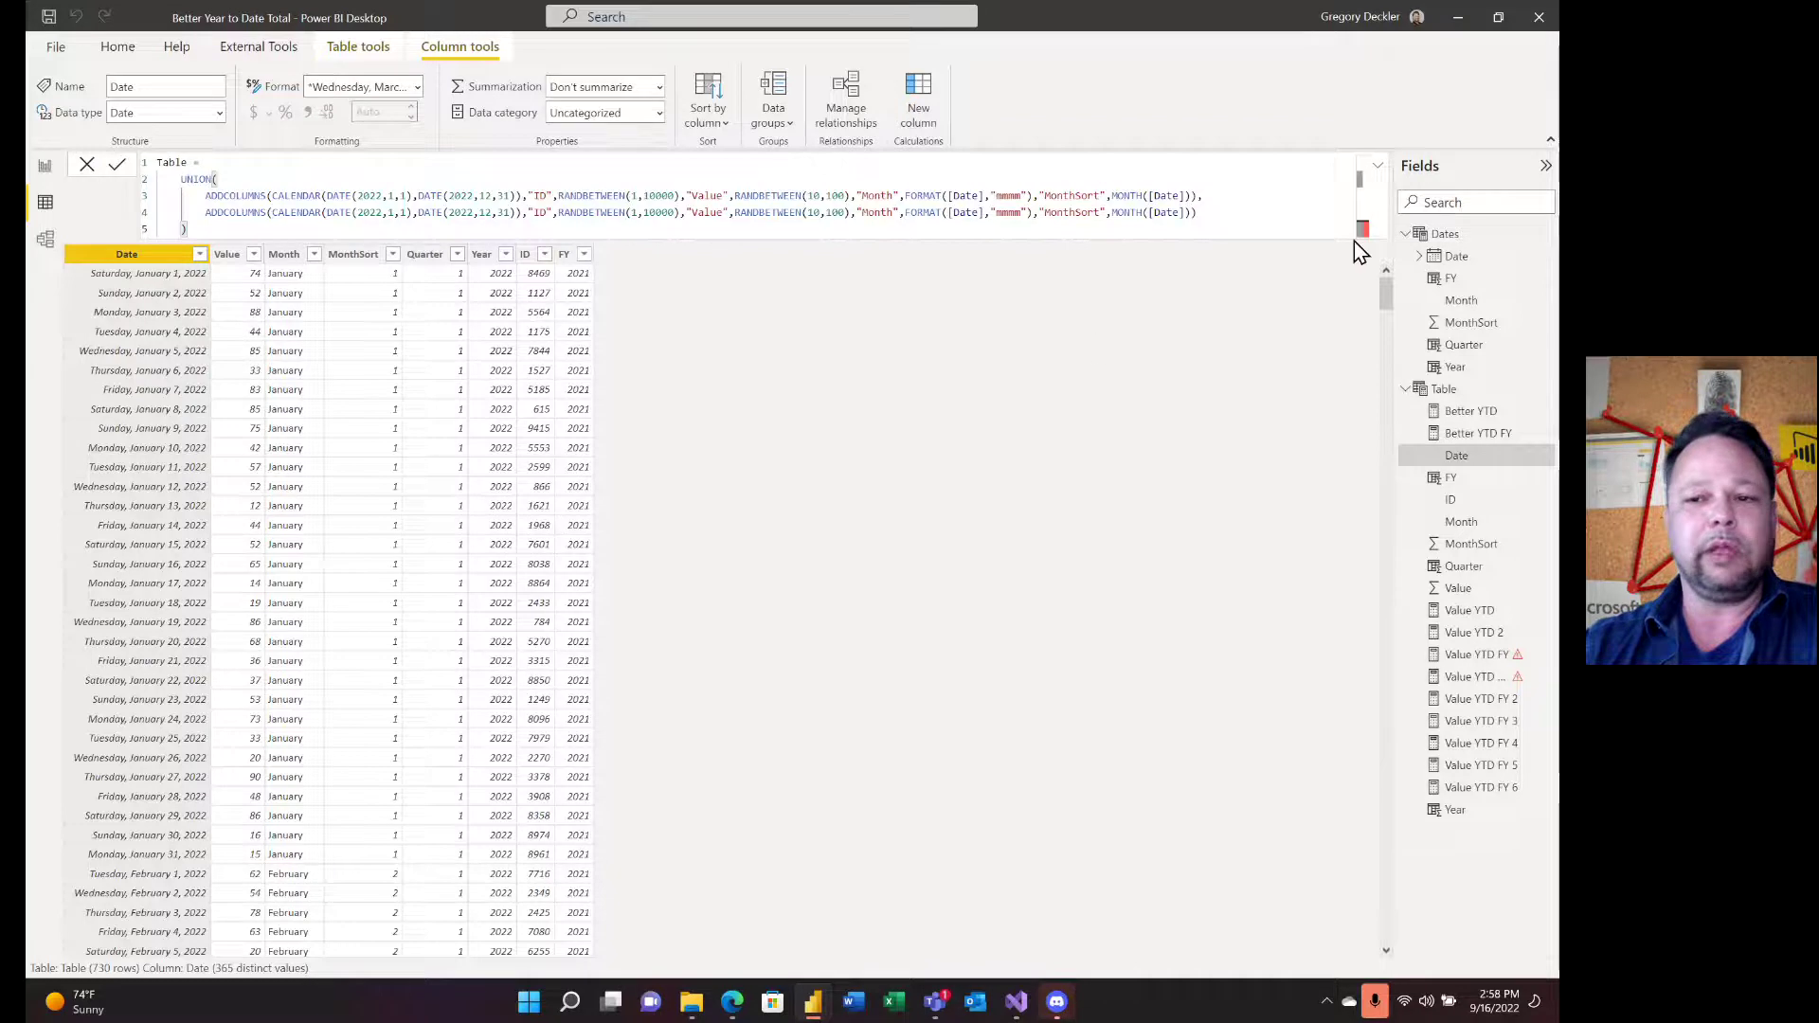
{"action": "left_click", "coordinate": [1443, 237]}
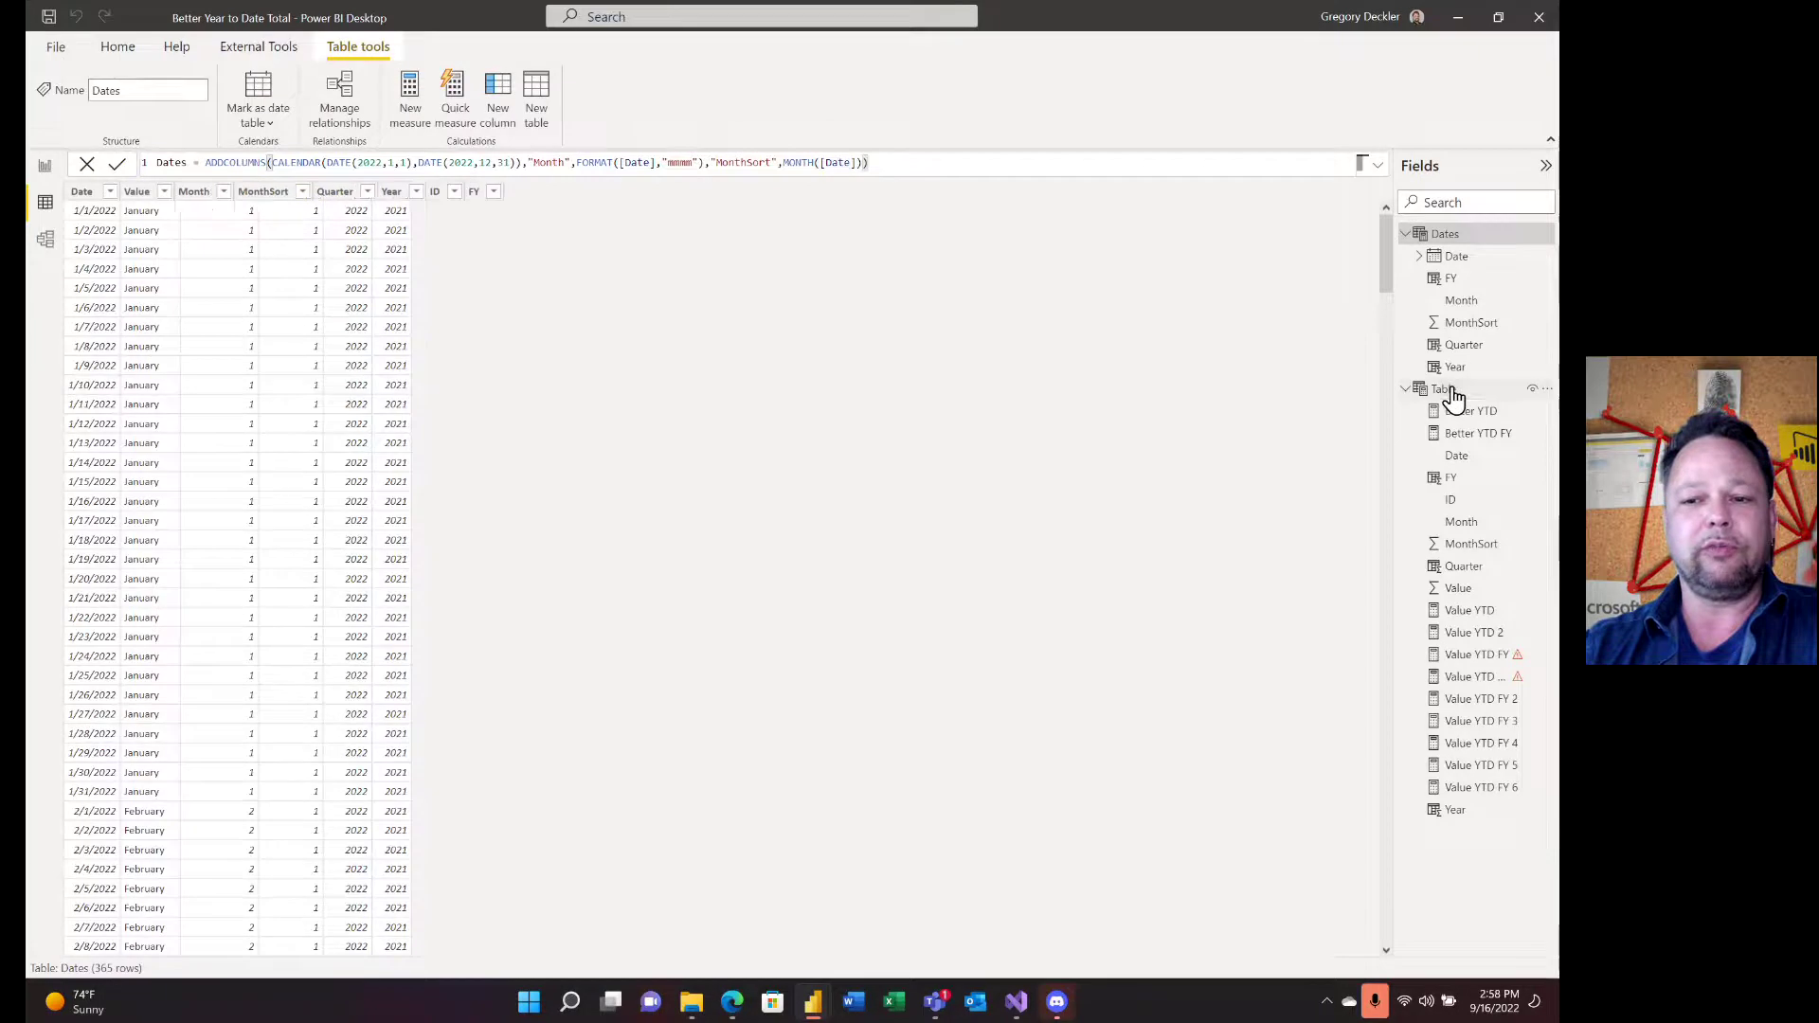
{"action": "left_click", "coordinate": [1447, 390]}
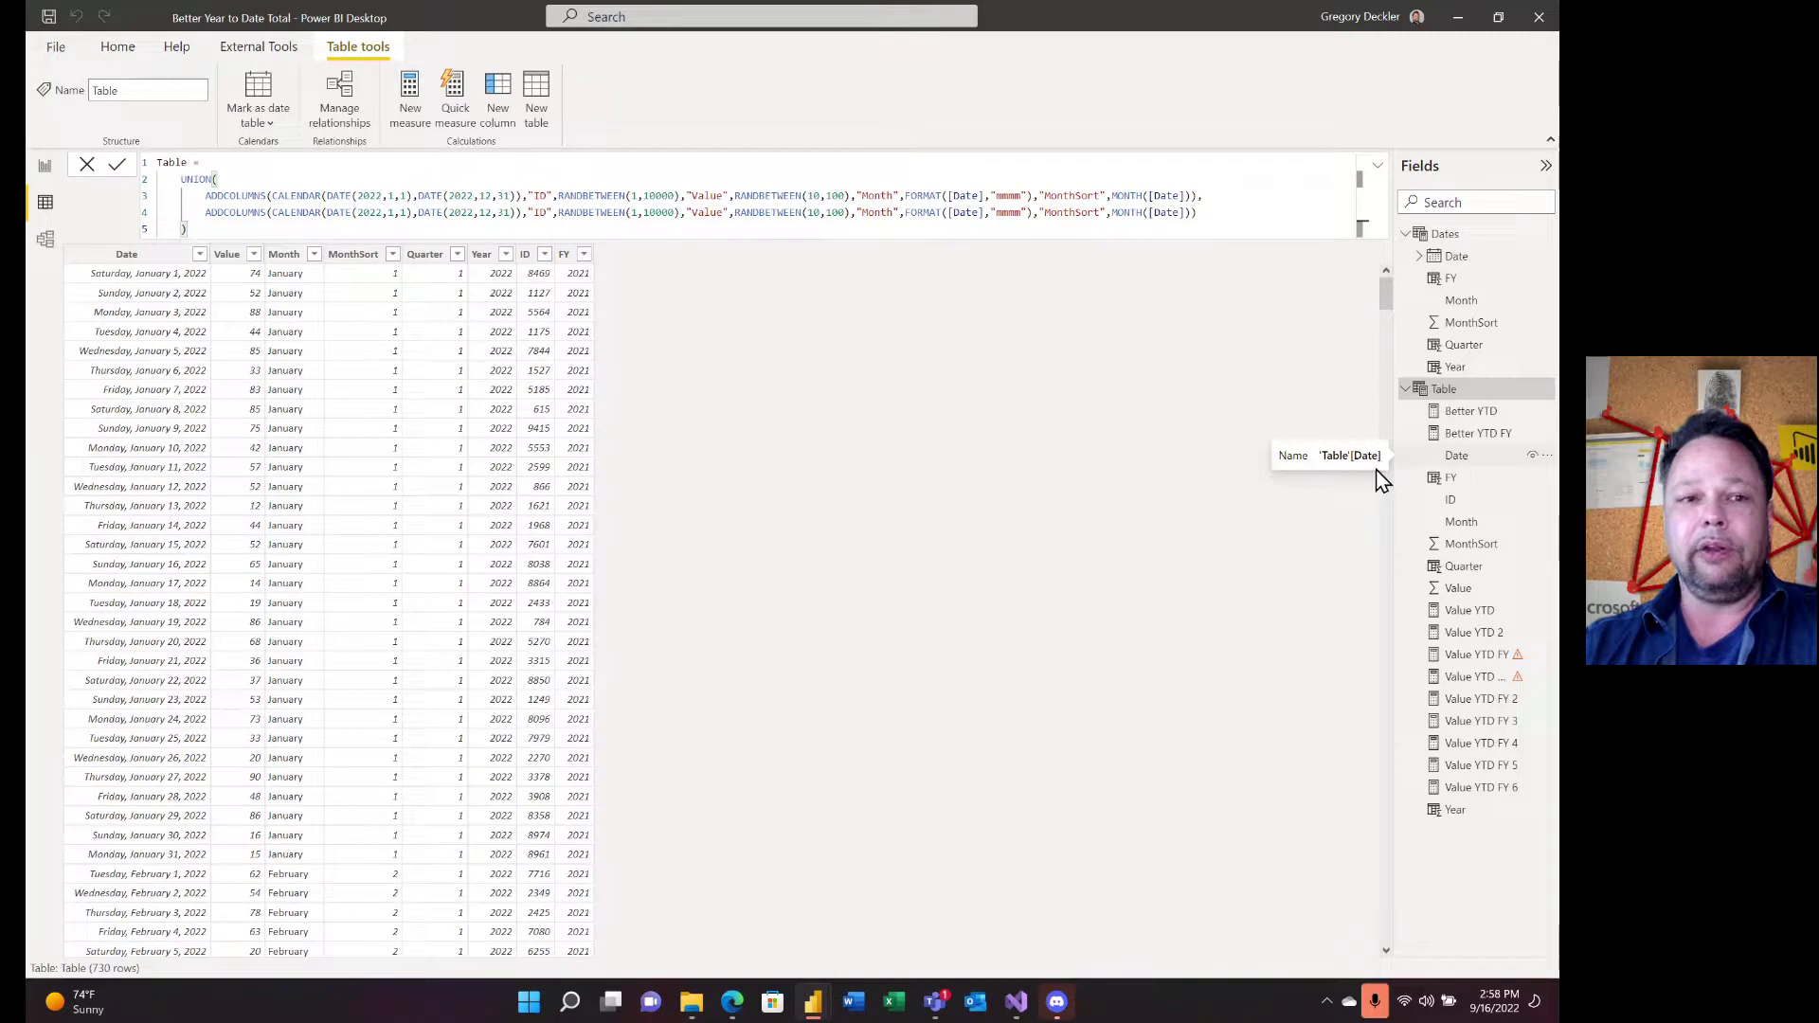
- Return to the report and inspect the axis fields of both Microsoft's Sales from New Customers charts, by Month in Table and in Dates
{"action": "left_click", "coordinate": [45, 168]}
{"action": "left_click", "coordinate": [555, 272]}
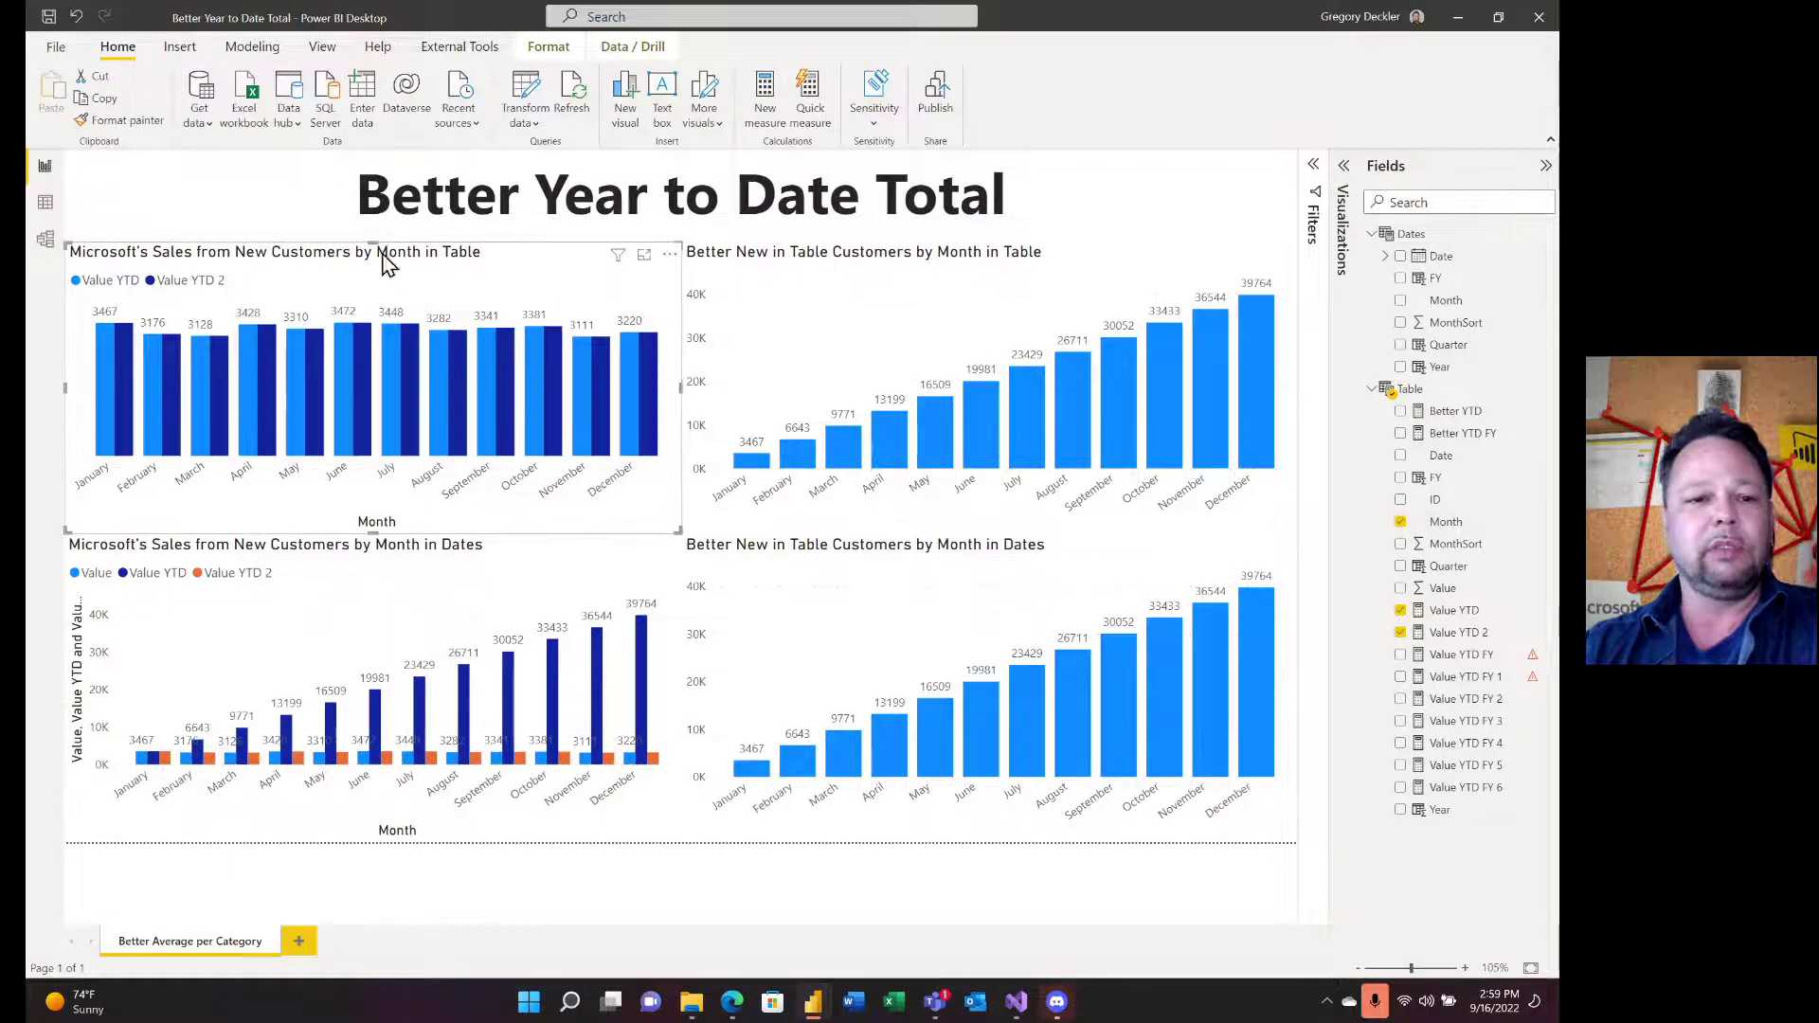
{"action": "left_click", "coordinate": [1343, 167]}
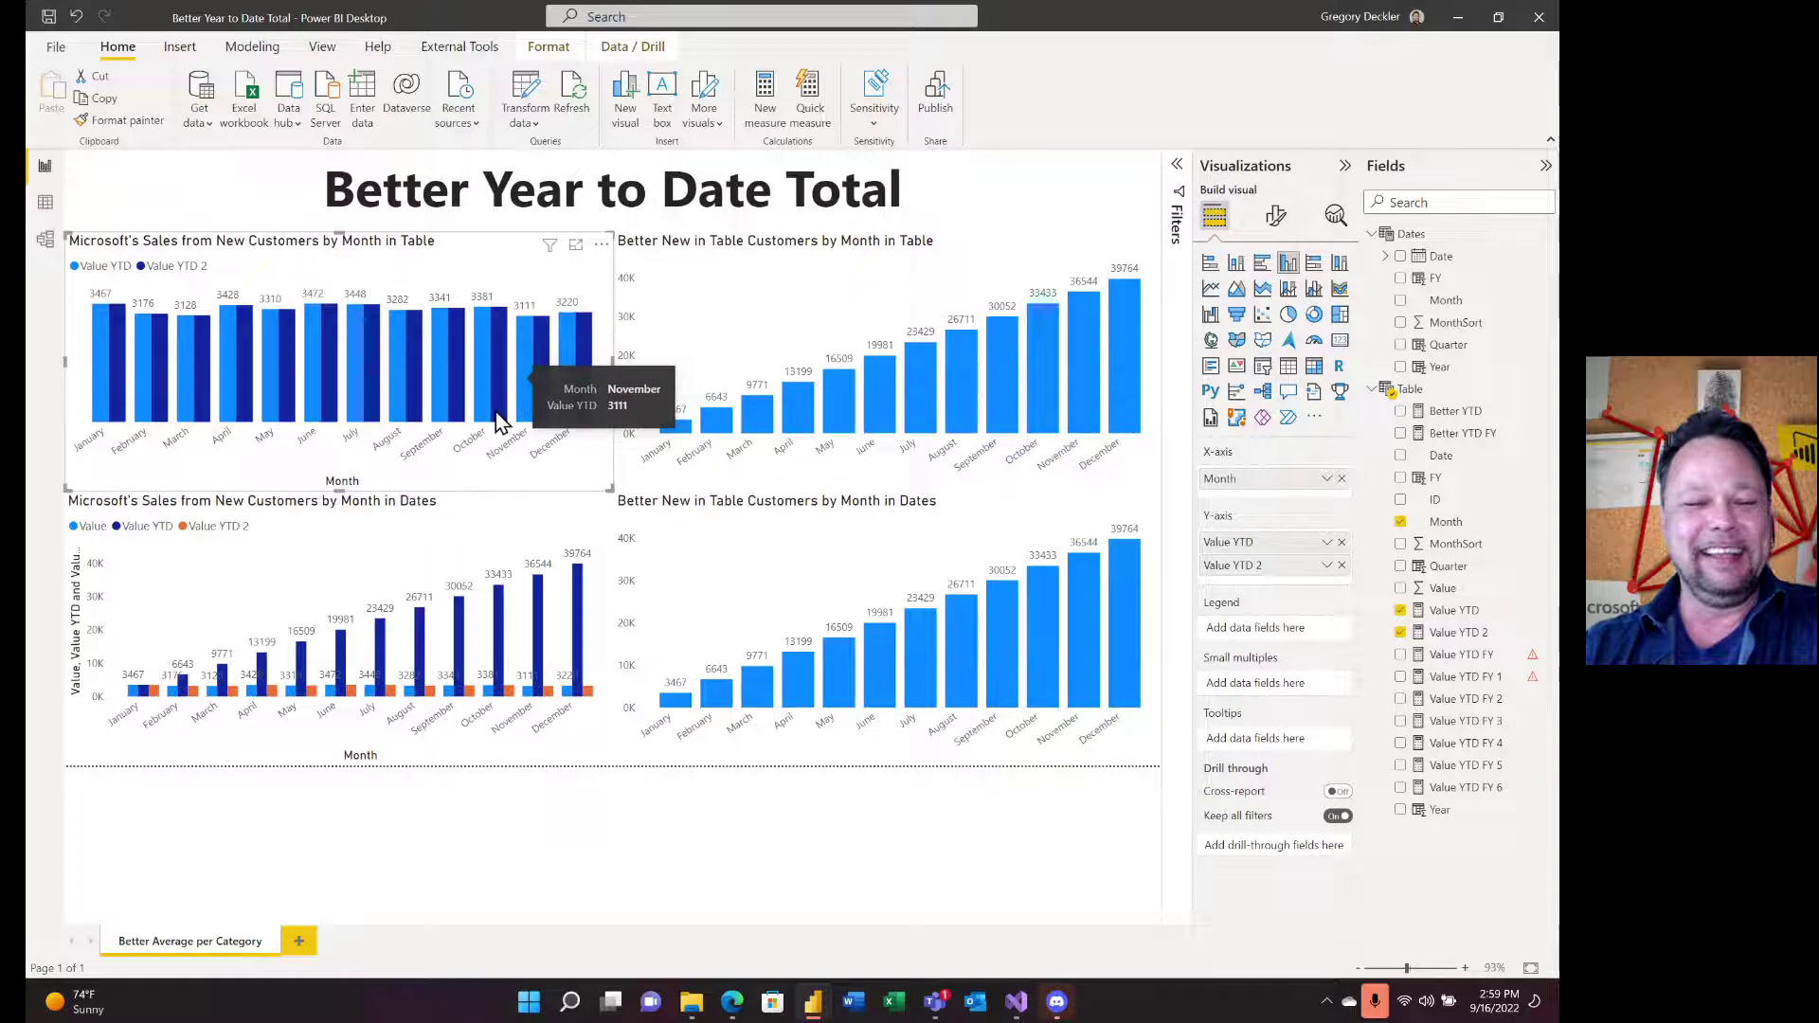
{"action": "left_click", "coordinate": [479, 517]}
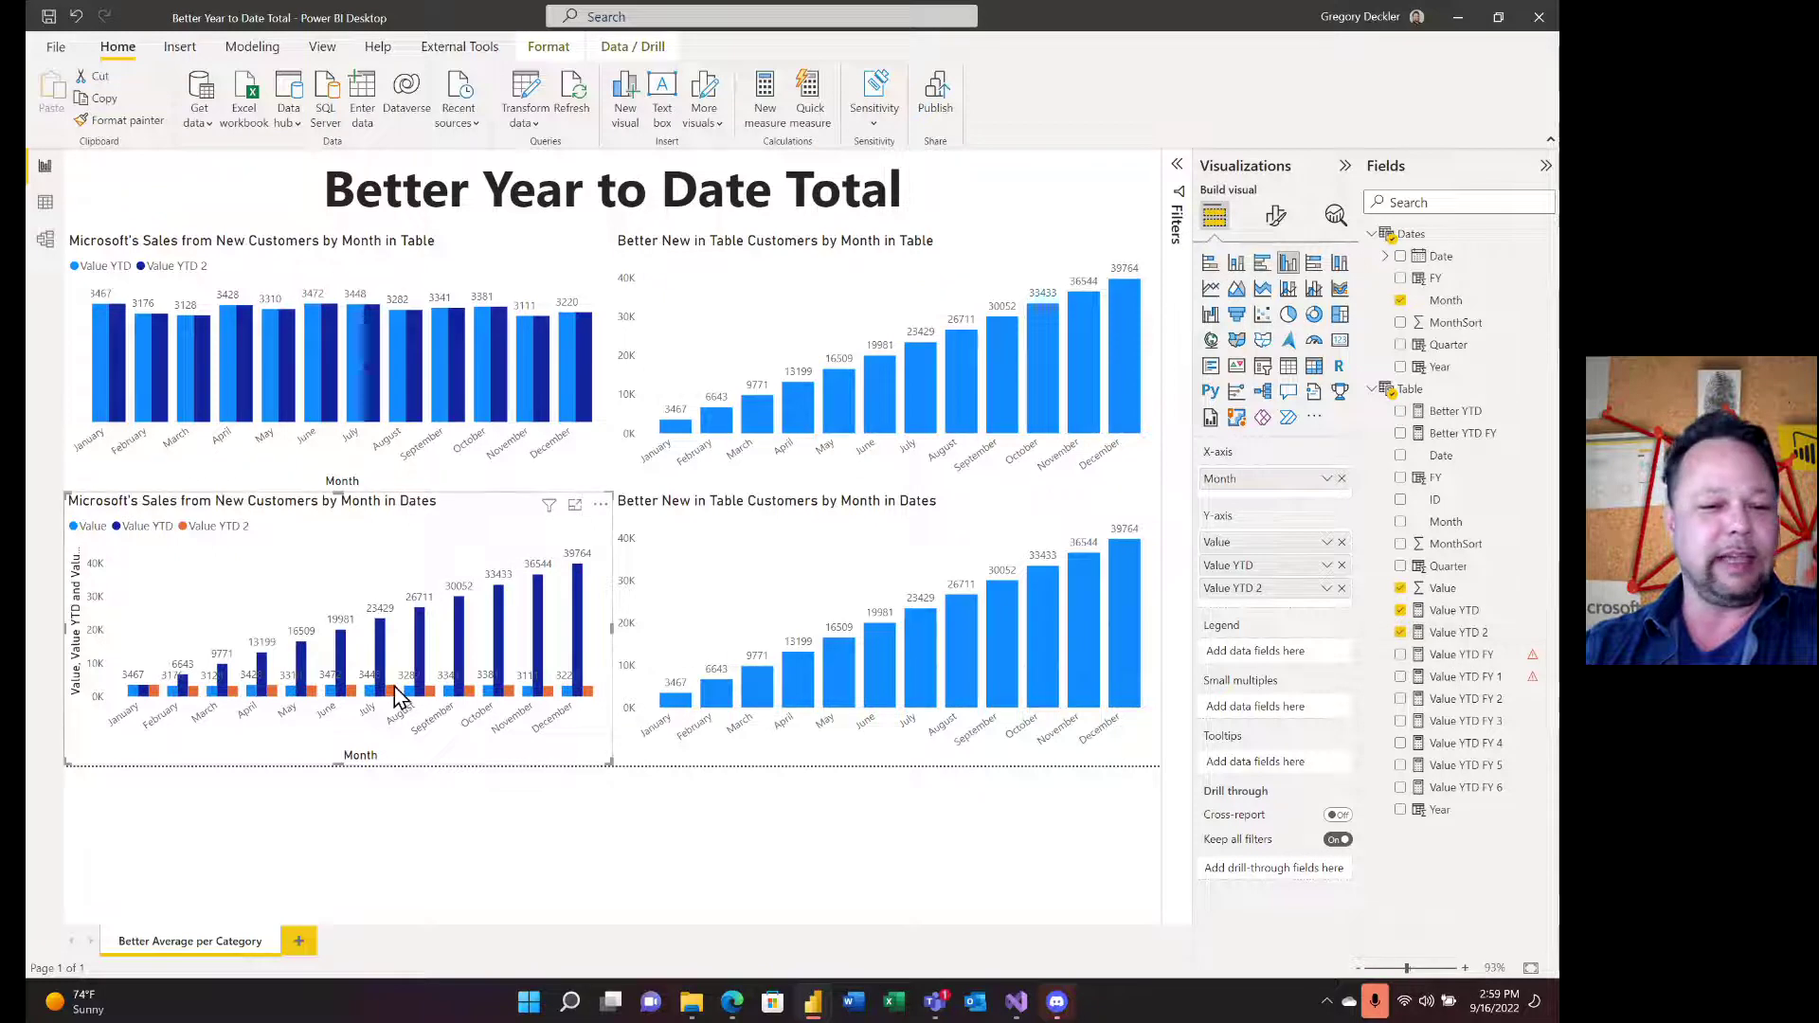
{"action": "mouse_move", "coordinate": [258, 706]}
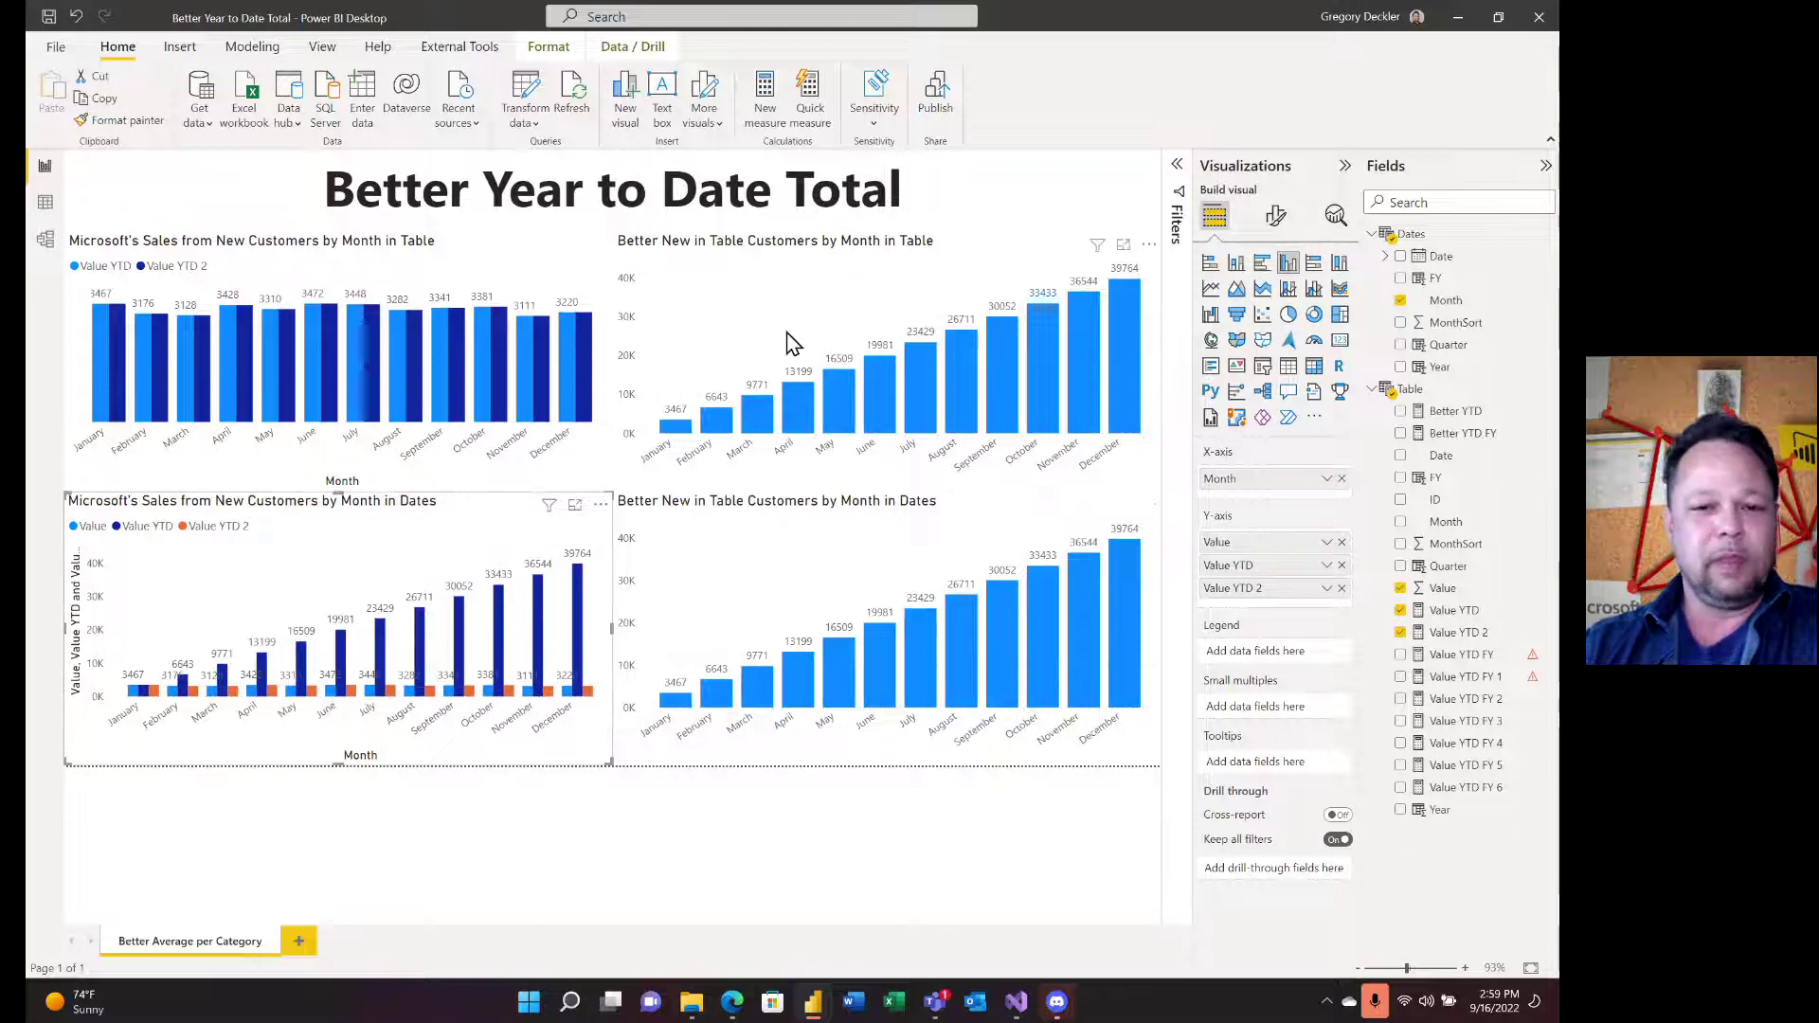
- Inspect the fields of both Better New in Table Customers charts and the formula of their Better YTD measure
{"action": "left_click", "coordinate": [986, 256]}
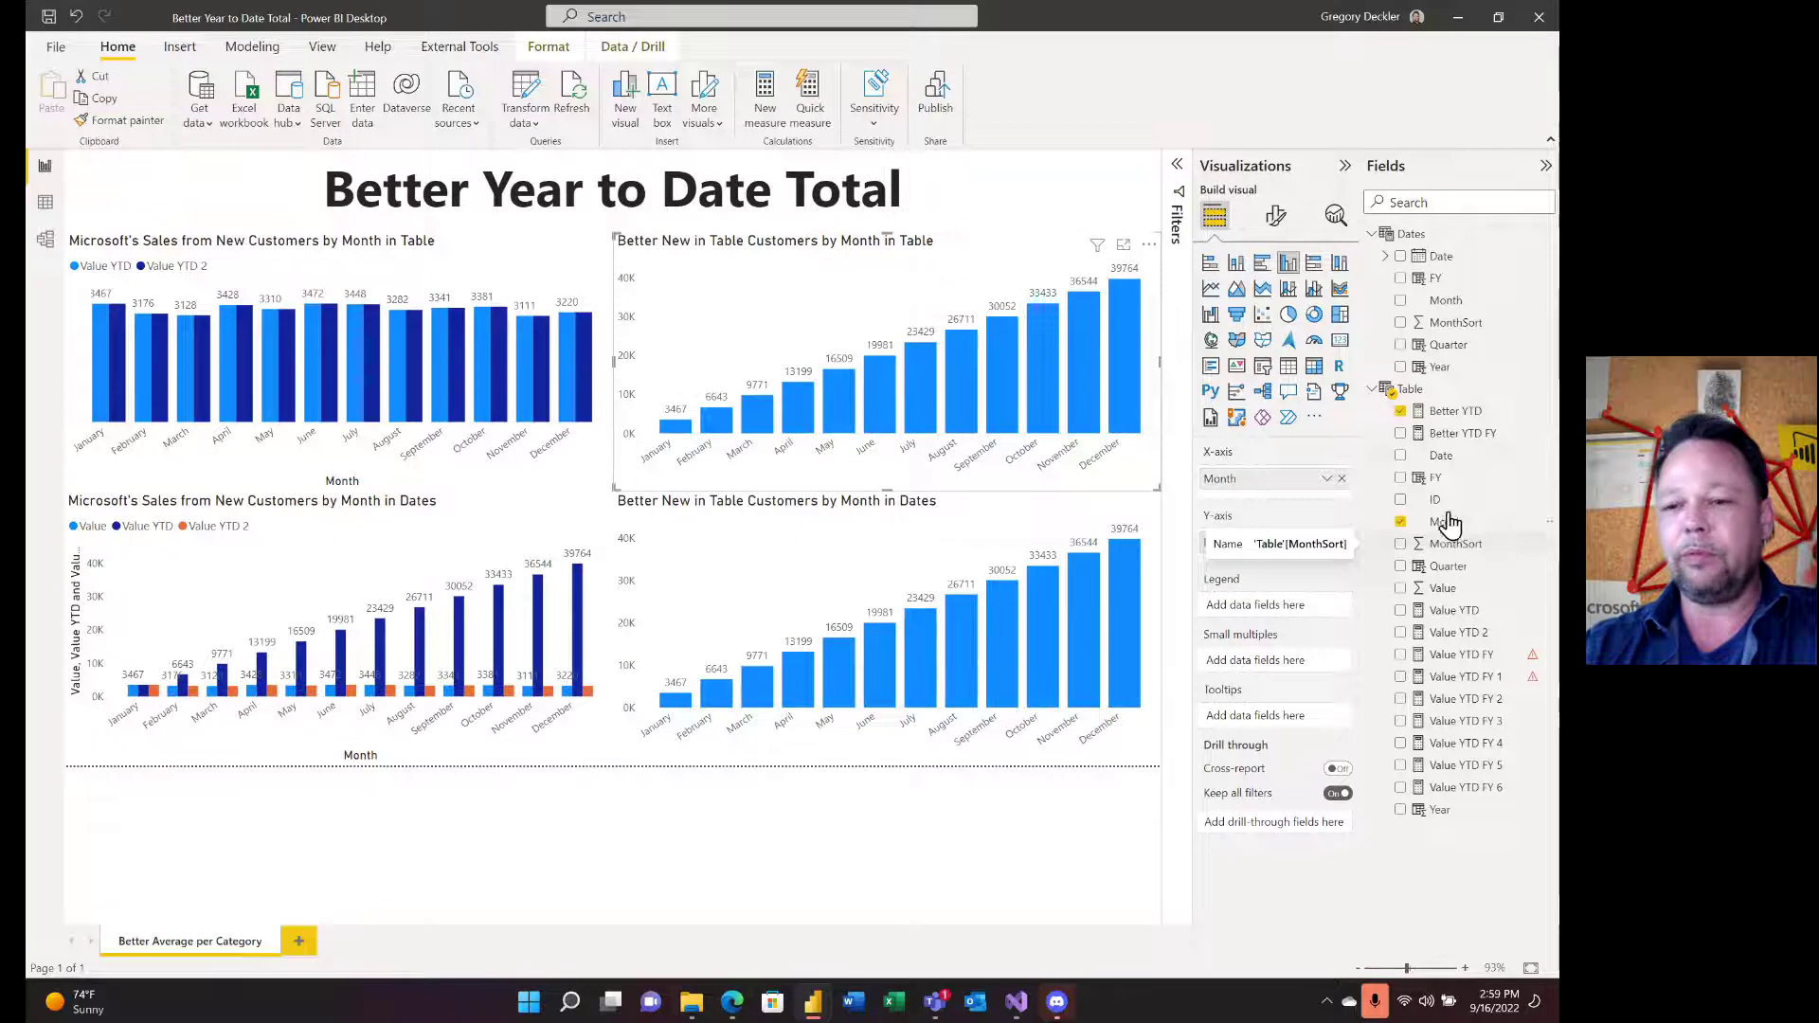
{"action": "left_click", "coordinate": [1452, 415]}
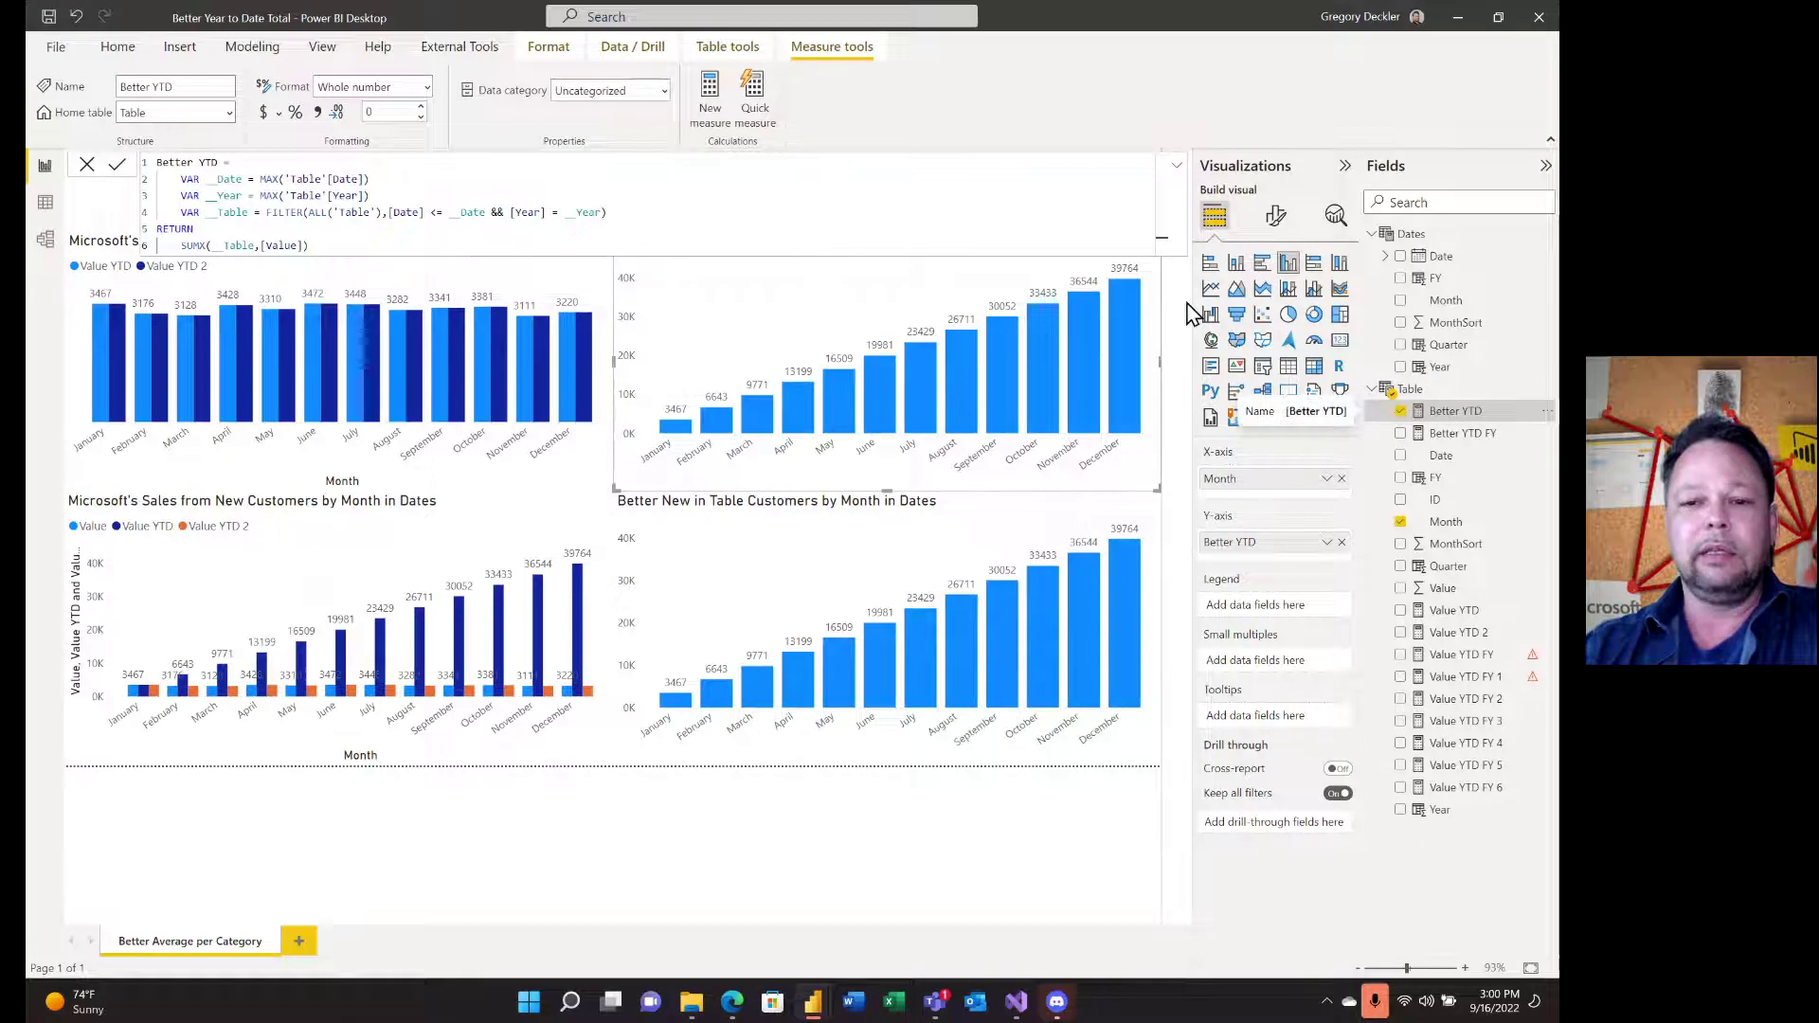
{"action": "left_click", "coordinate": [1026, 528]}
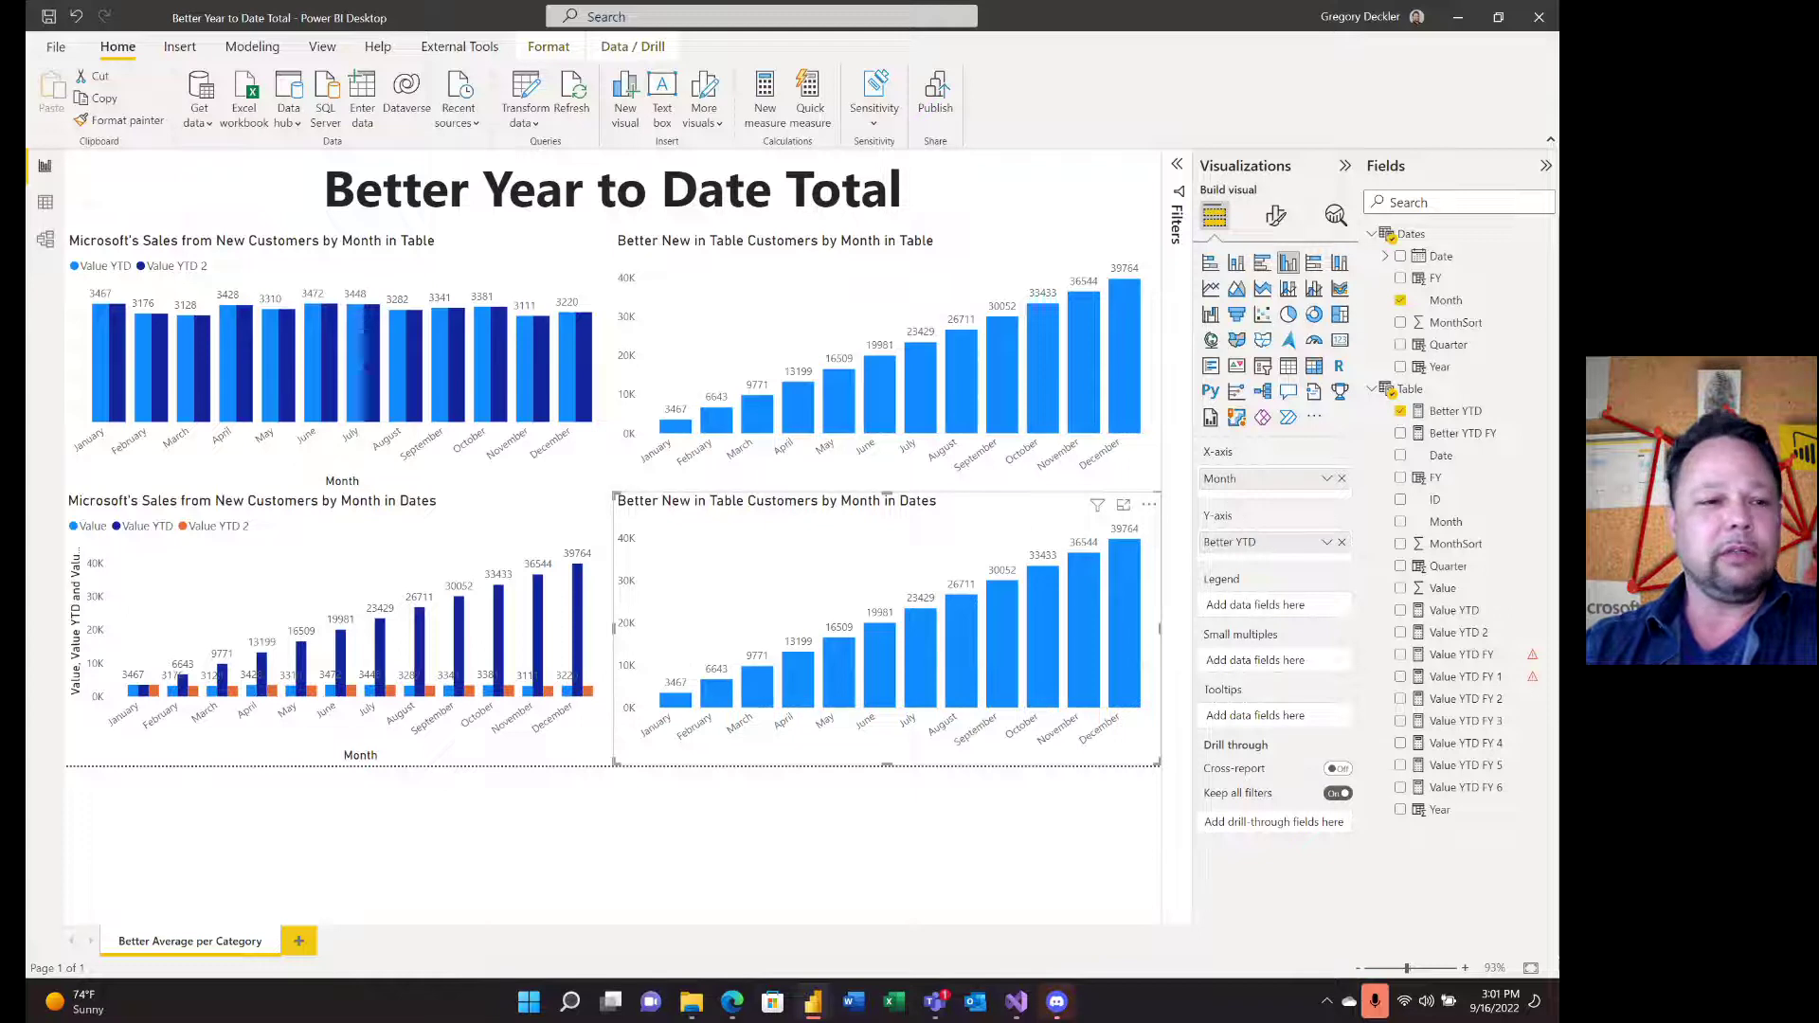
- Examine the formula of the FY column in Table's data and return to the report
{"action": "left_click", "coordinate": [44, 214]}
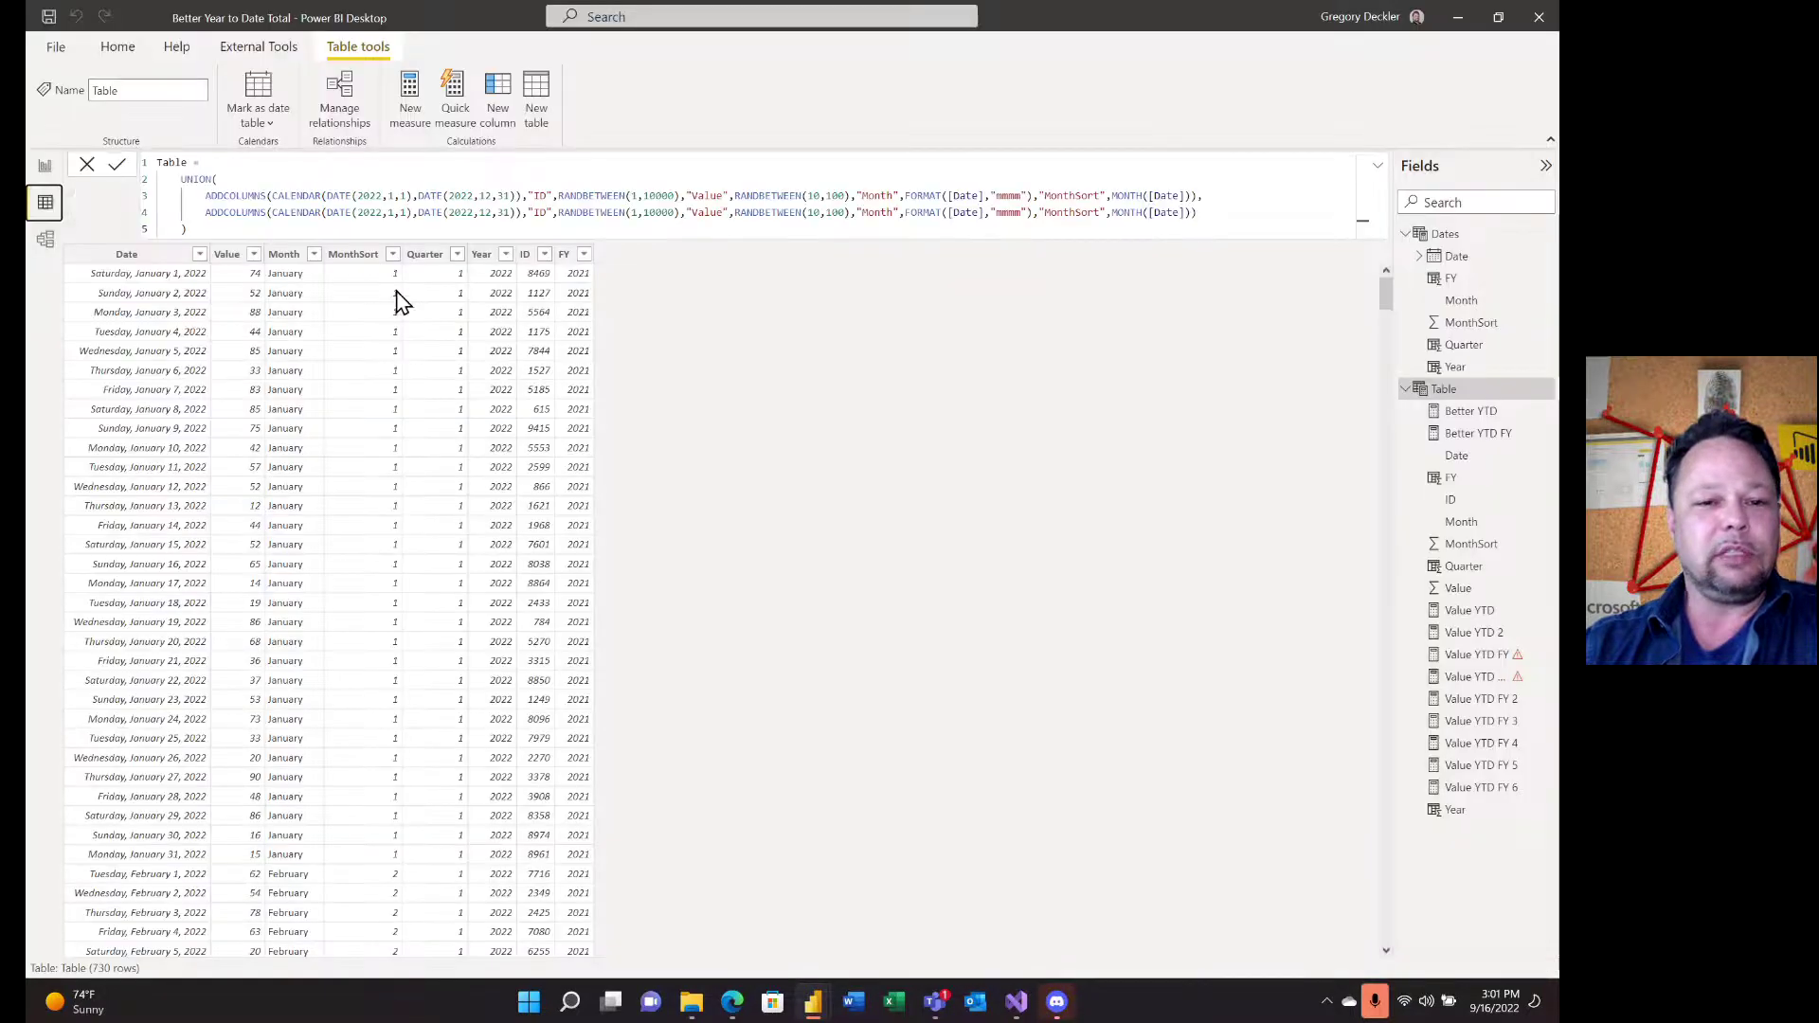
{"action": "left_click", "coordinate": [565, 256]}
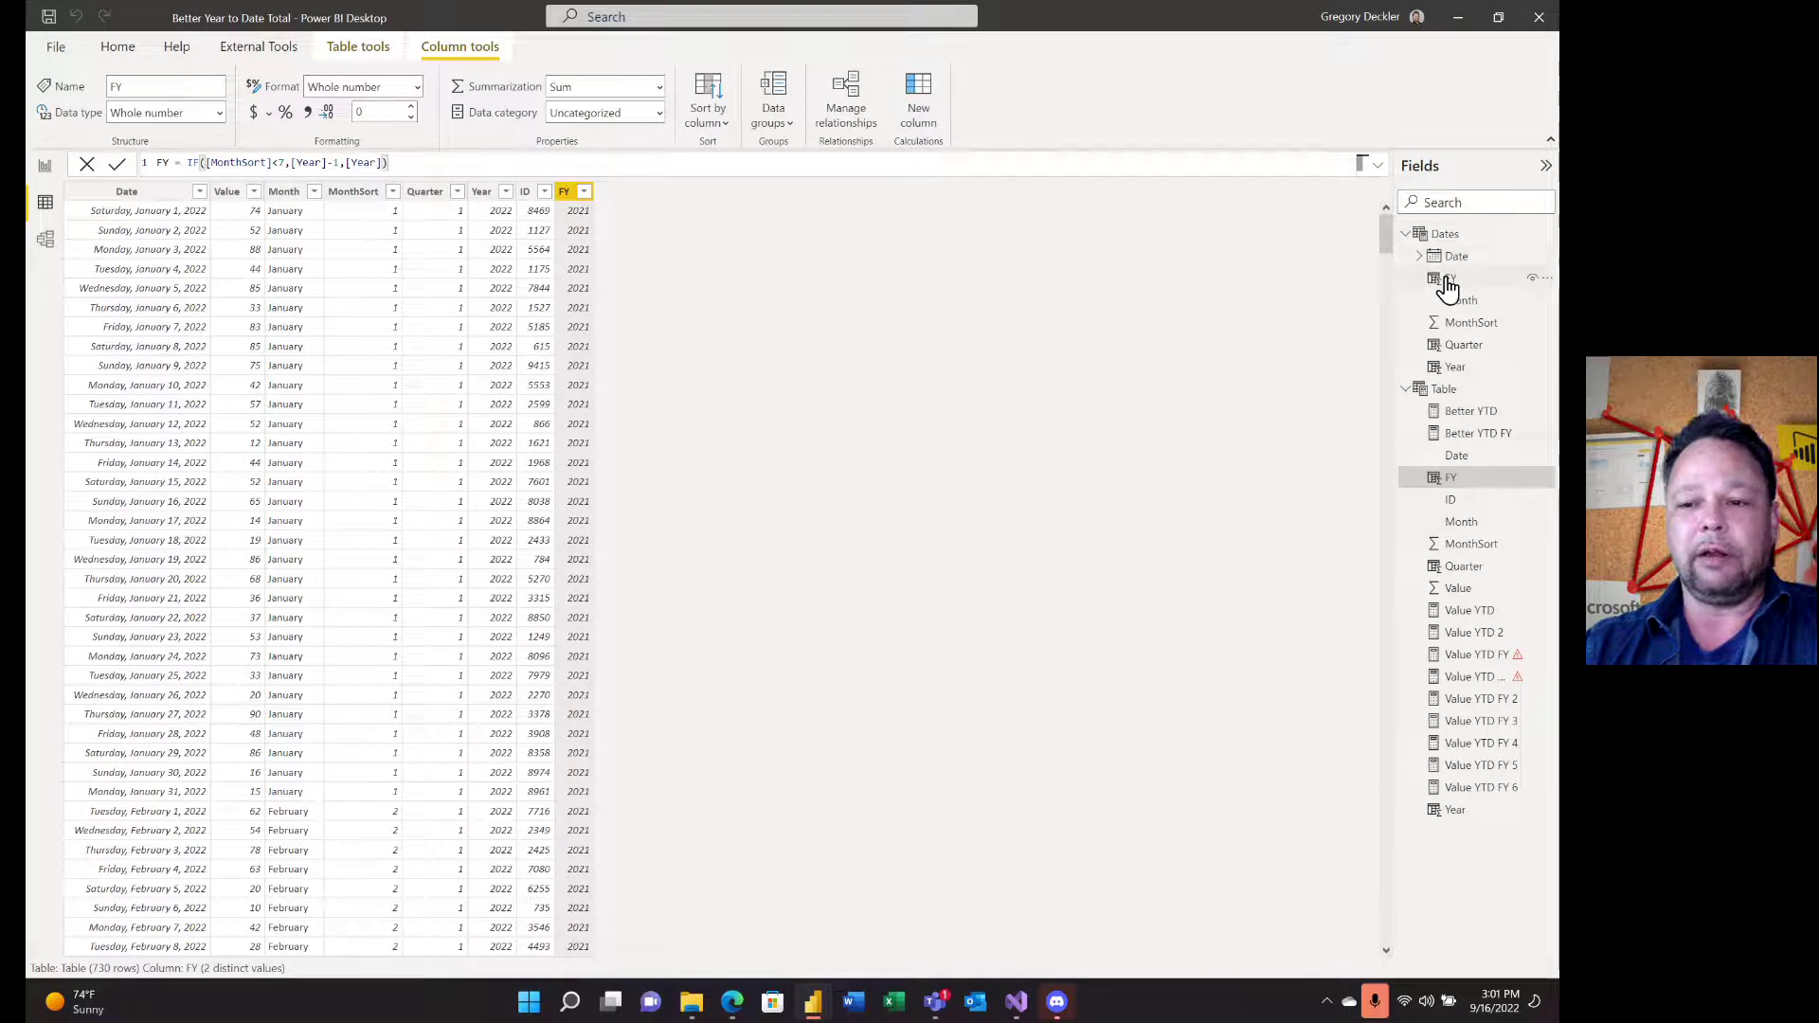
{"action": "left_click", "coordinate": [44, 169]}
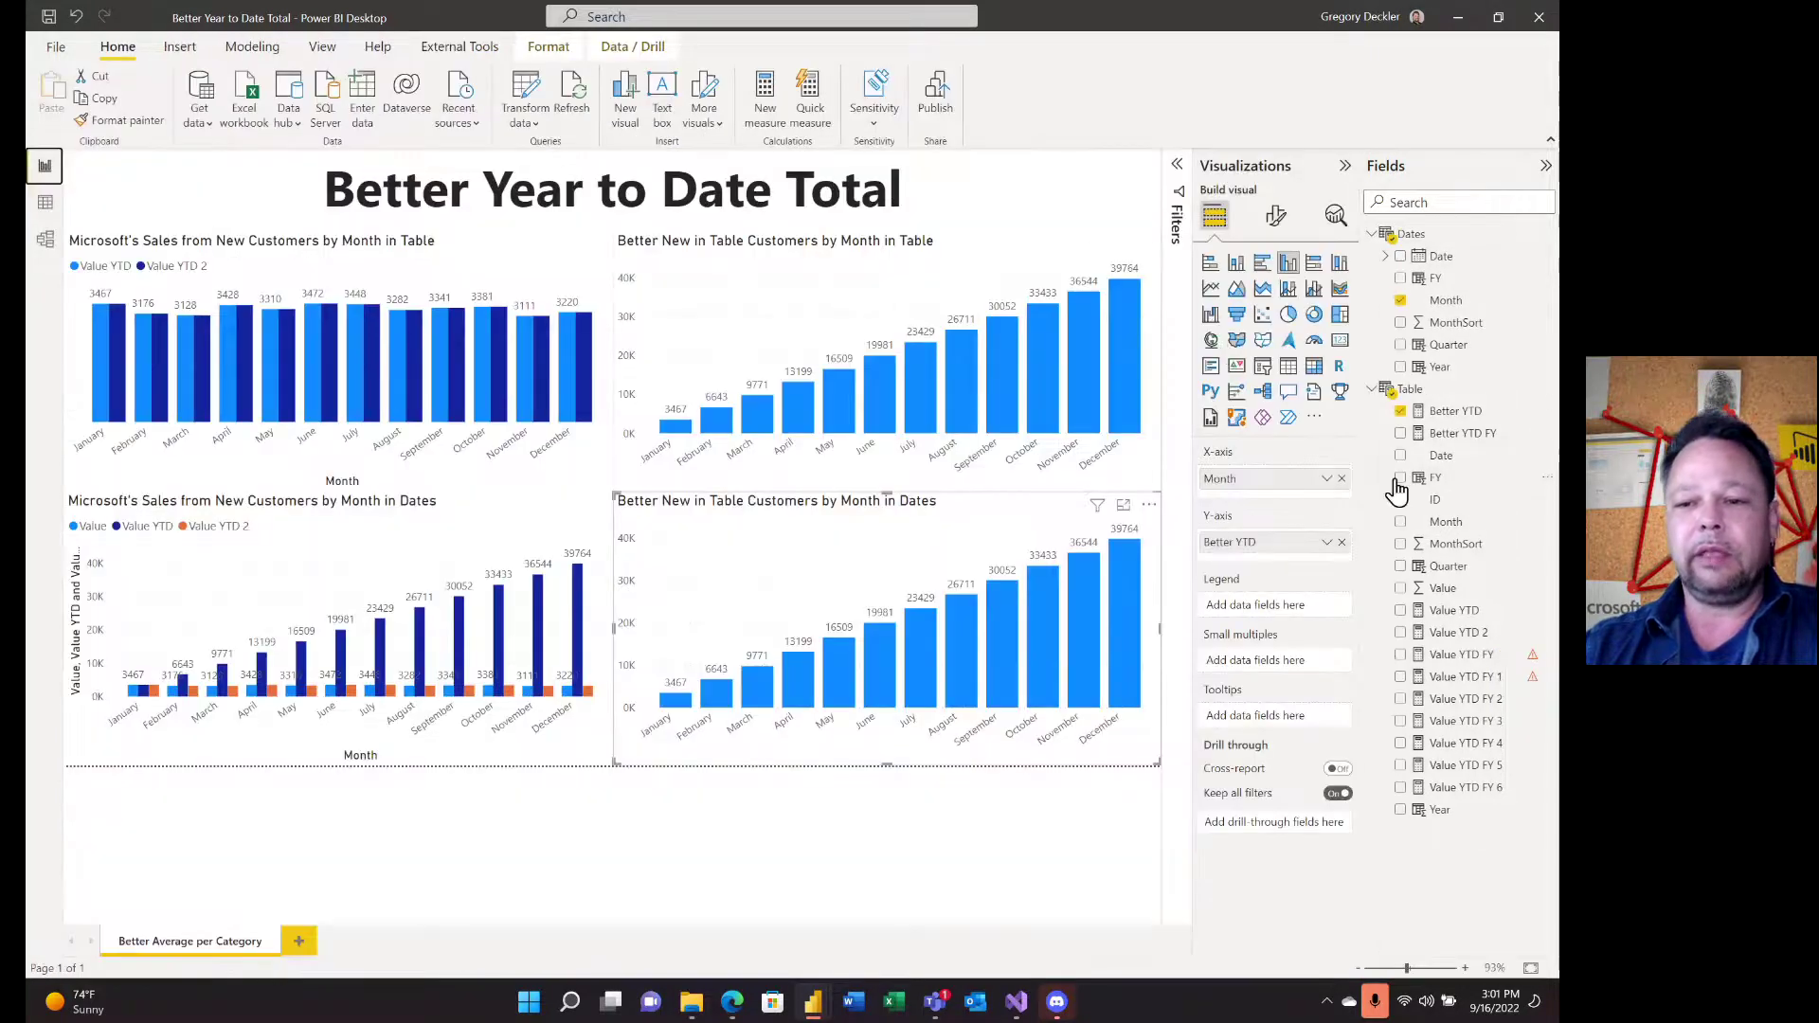
- Compare the Better YTD and Better YTD FY formulas, and check the fields of Microsoft's Sales from New Customers by Month in Dates chart
{"action": "left_click", "coordinate": [1455, 411]}
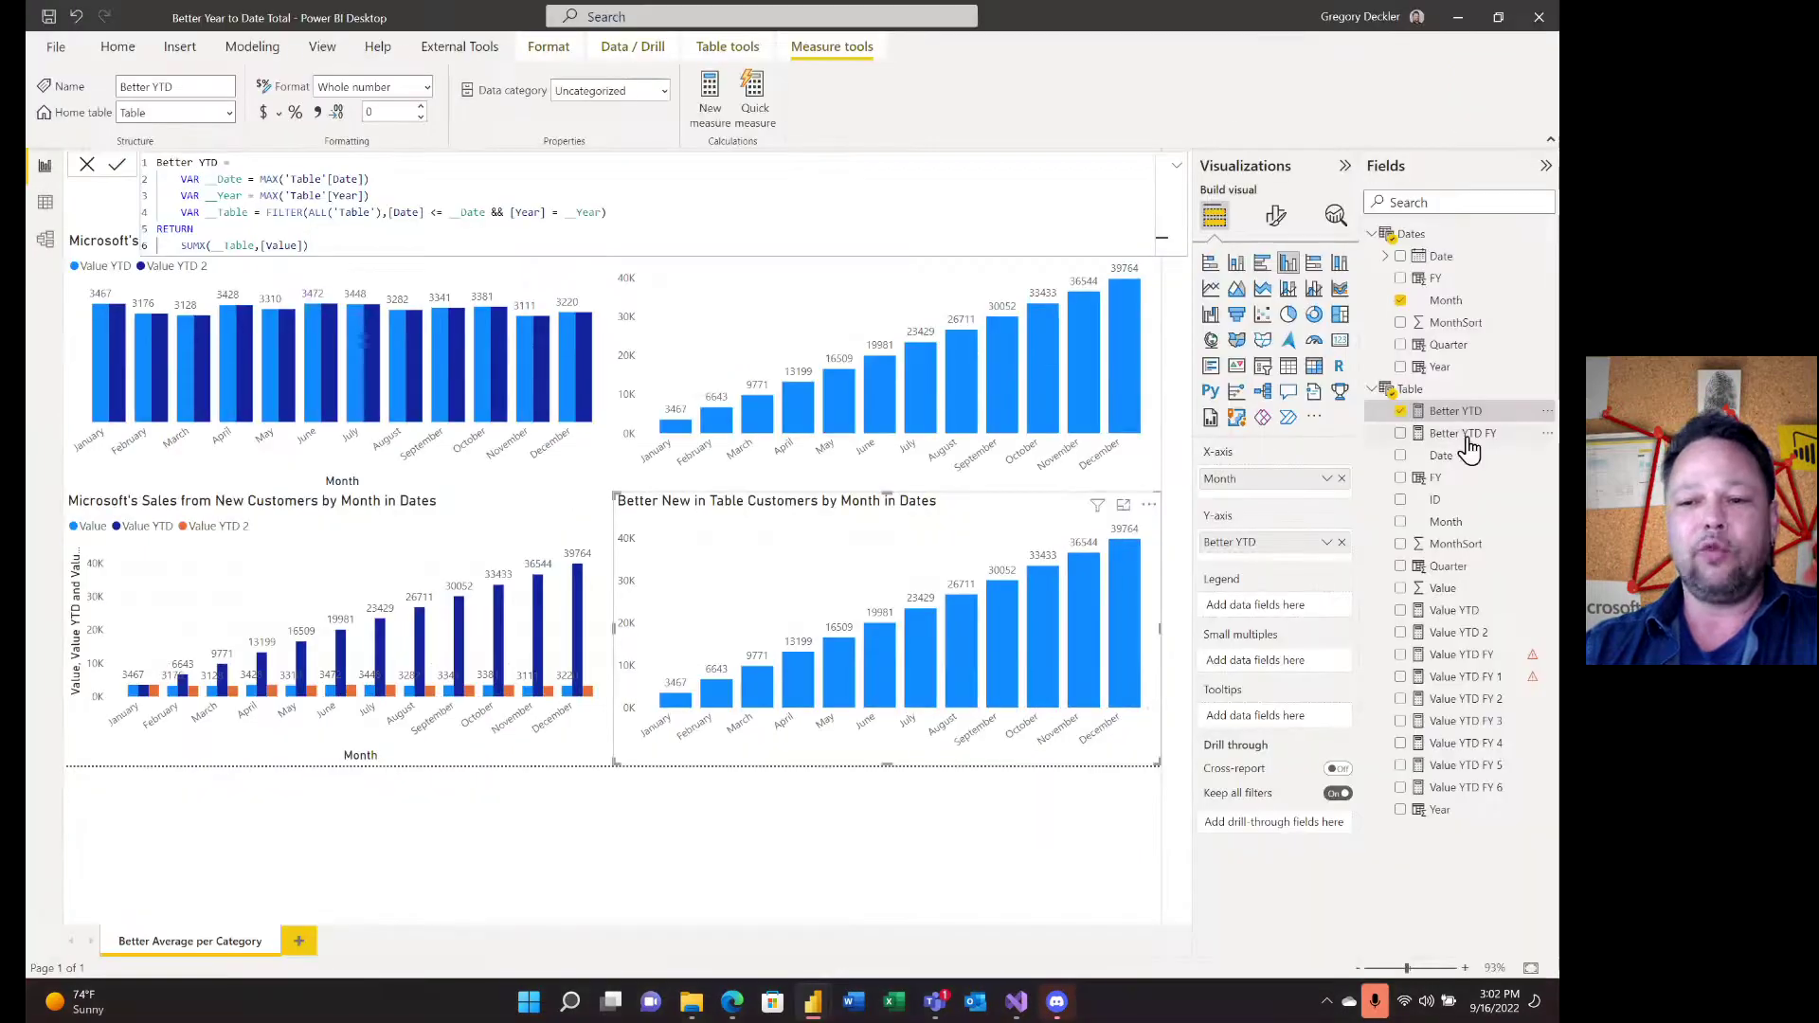
{"action": "left_click", "coordinate": [1465, 436]}
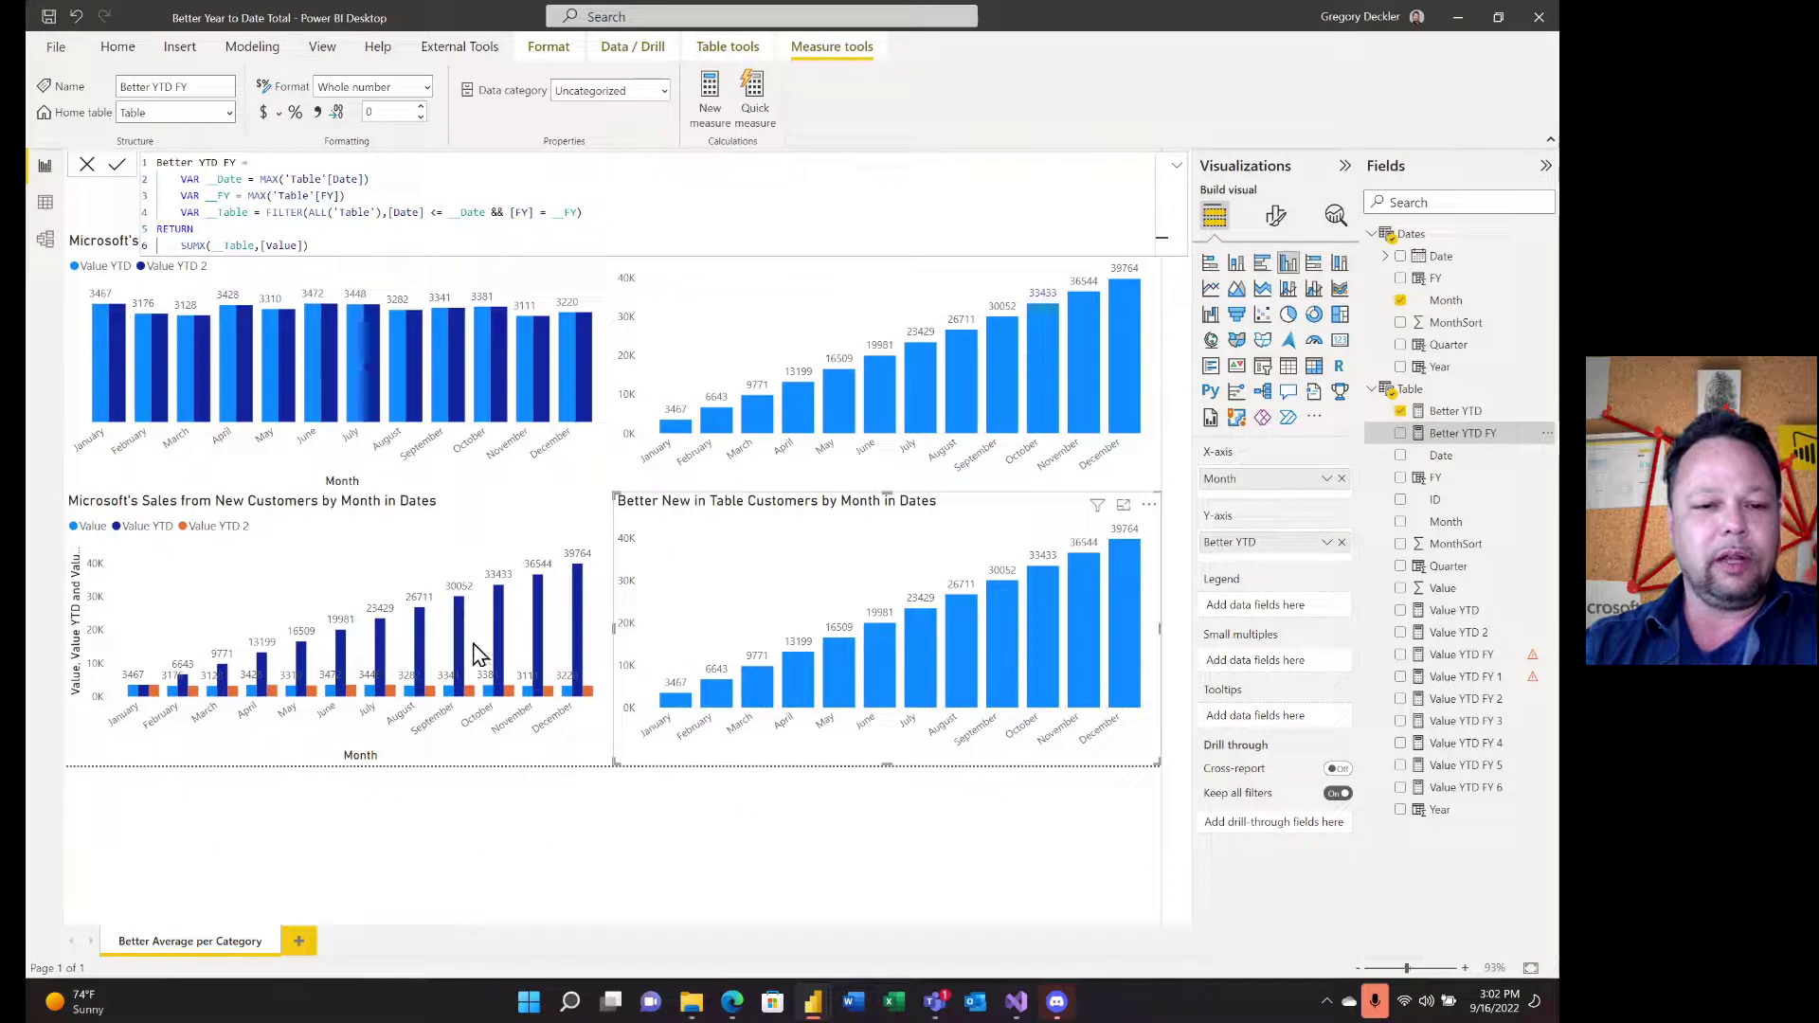
{"action": "left_click", "coordinate": [452, 521]}
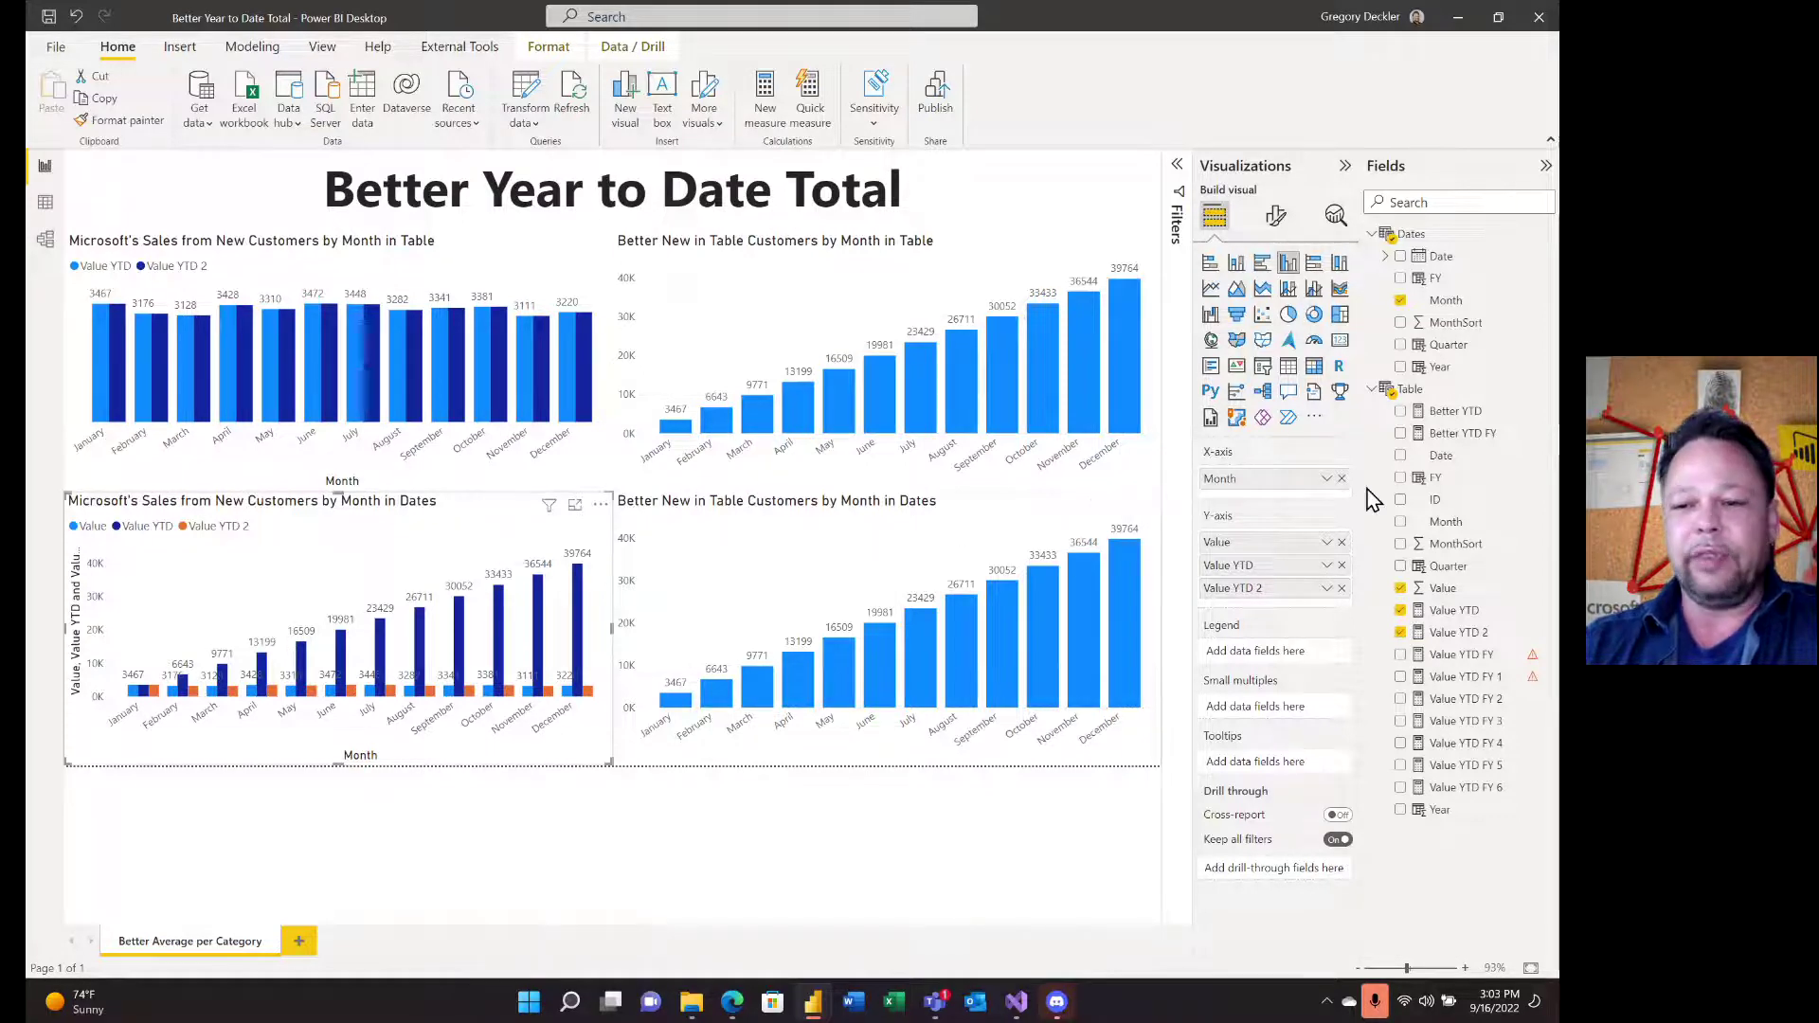
{"action": "left_click", "coordinate": [1483, 441]}
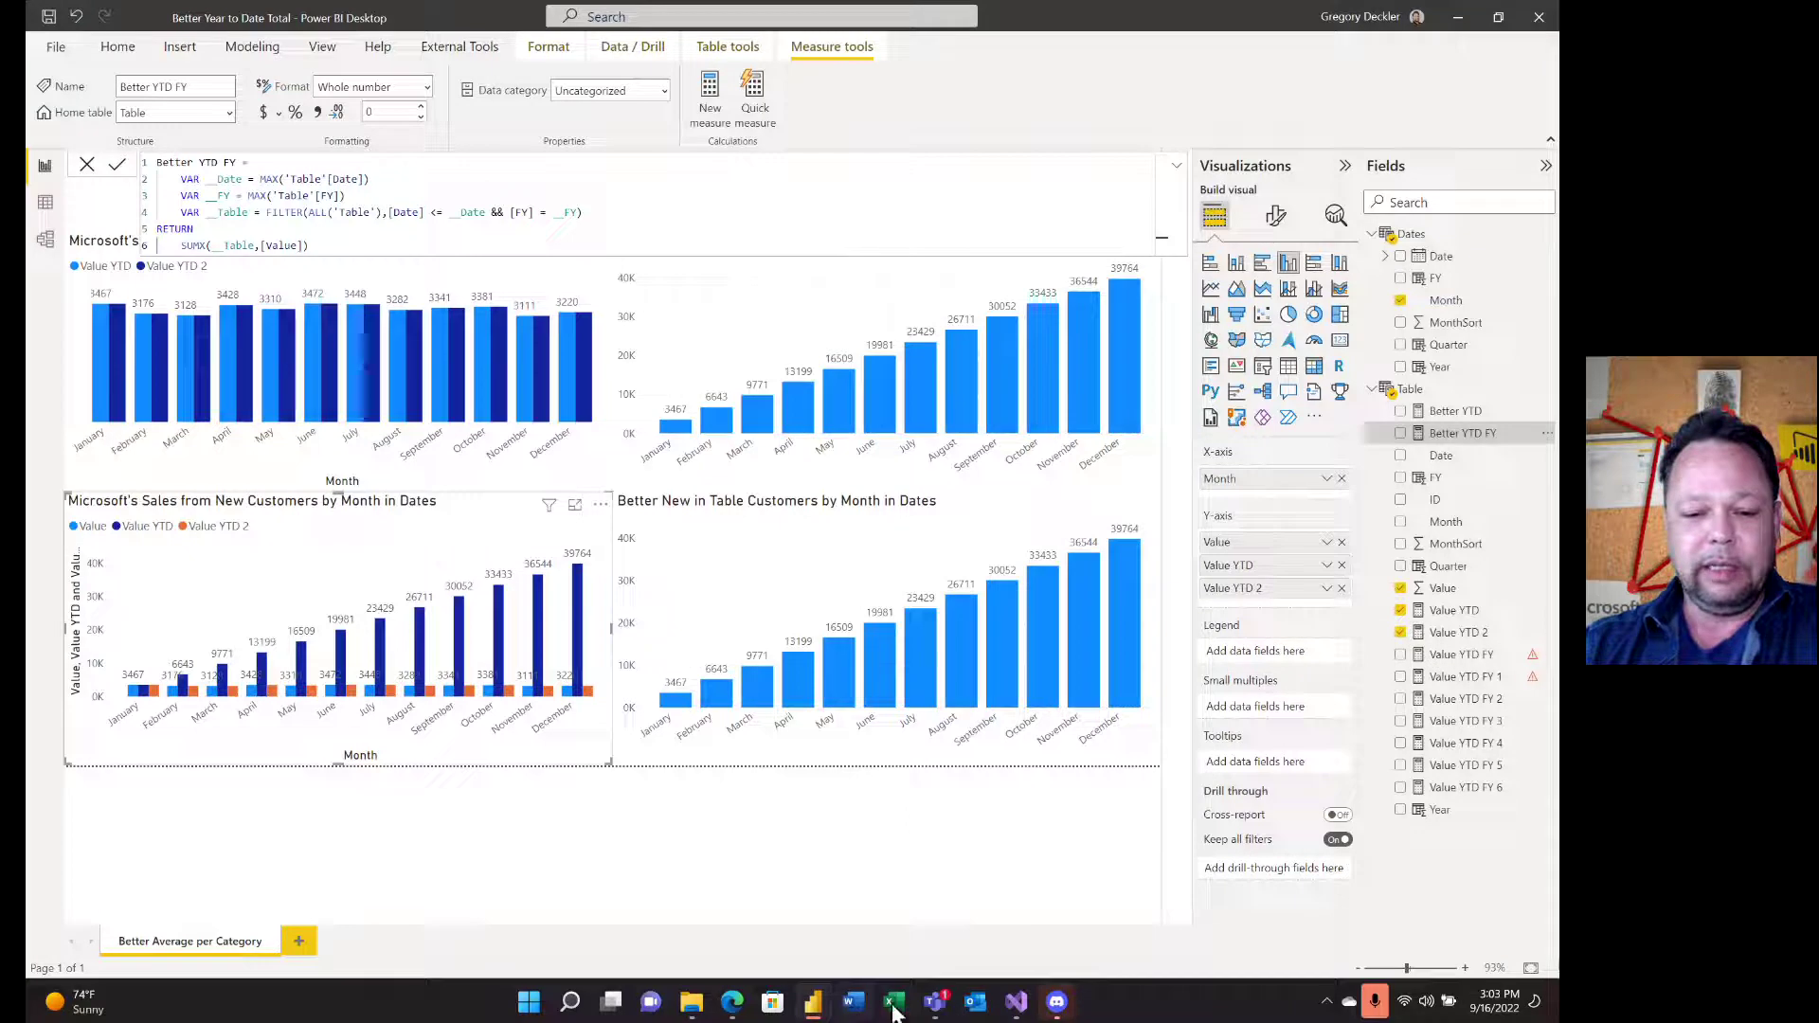
- Switch to the TOTALYTD function documentation in Edge and highlight the definition of the filter parameter
{"action": "mouse_move", "coordinate": [735, 1006]}
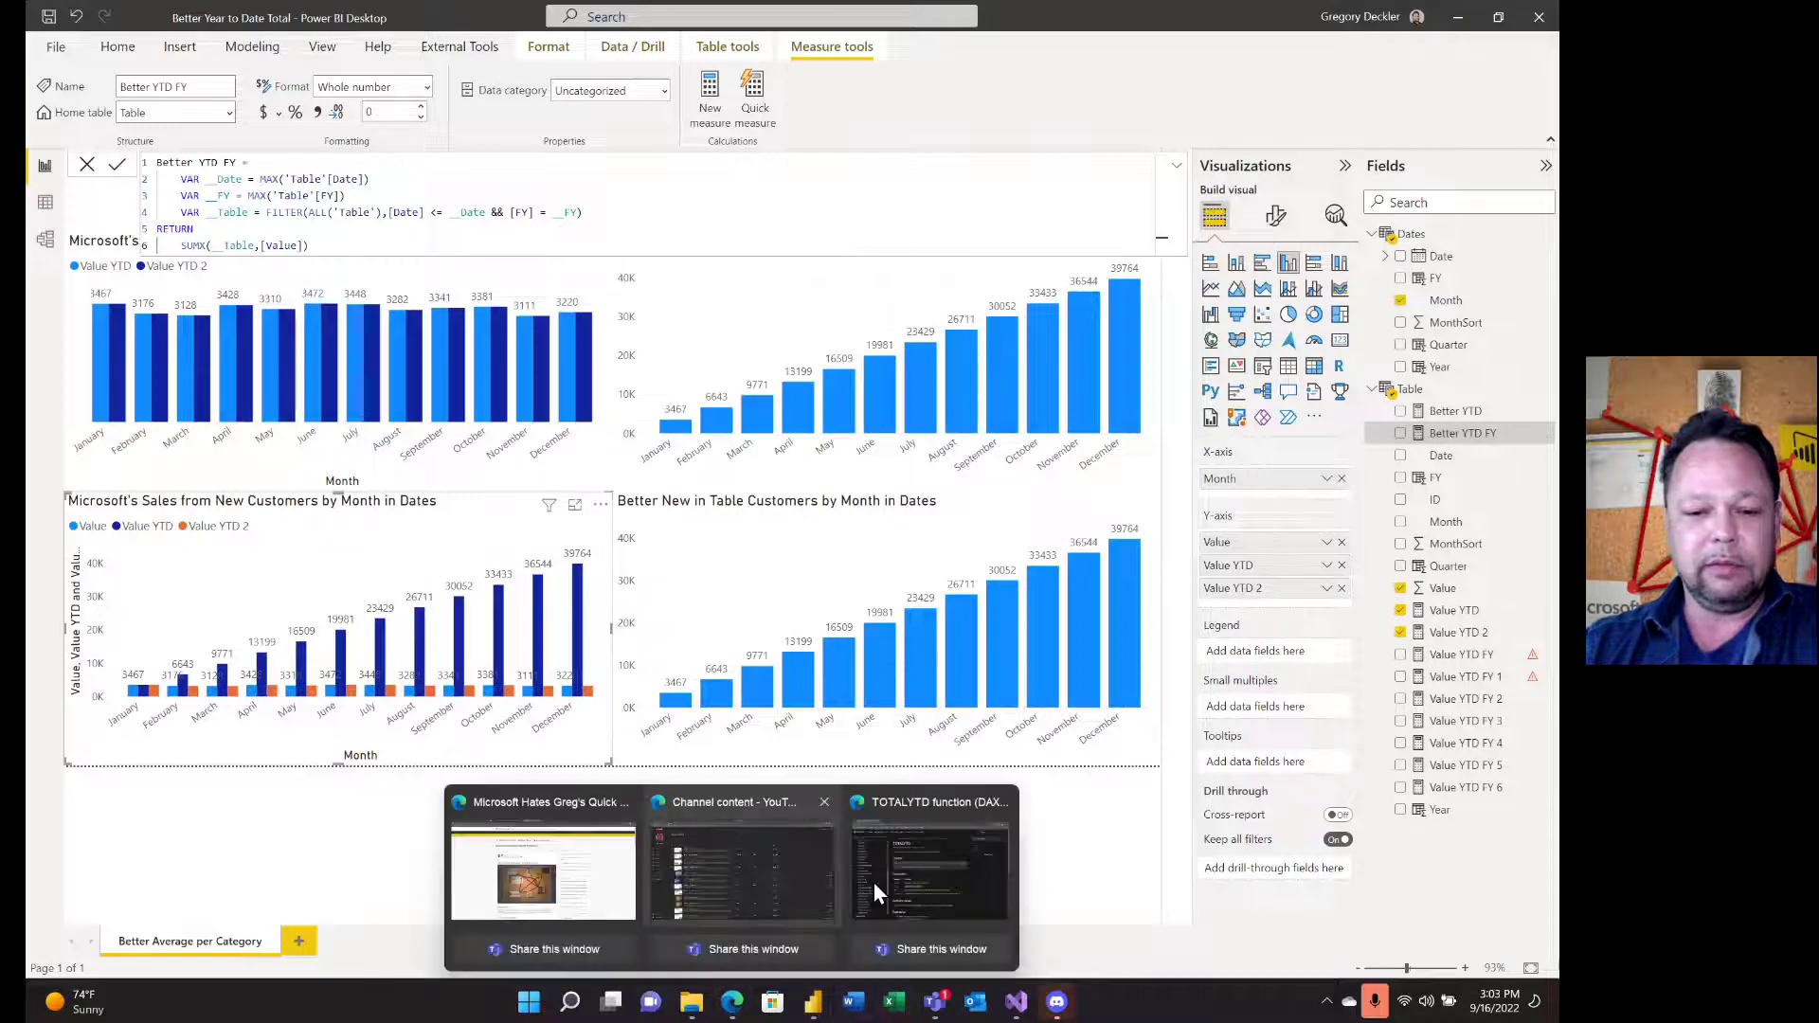
{"action": "left_click", "coordinate": [934, 824]}
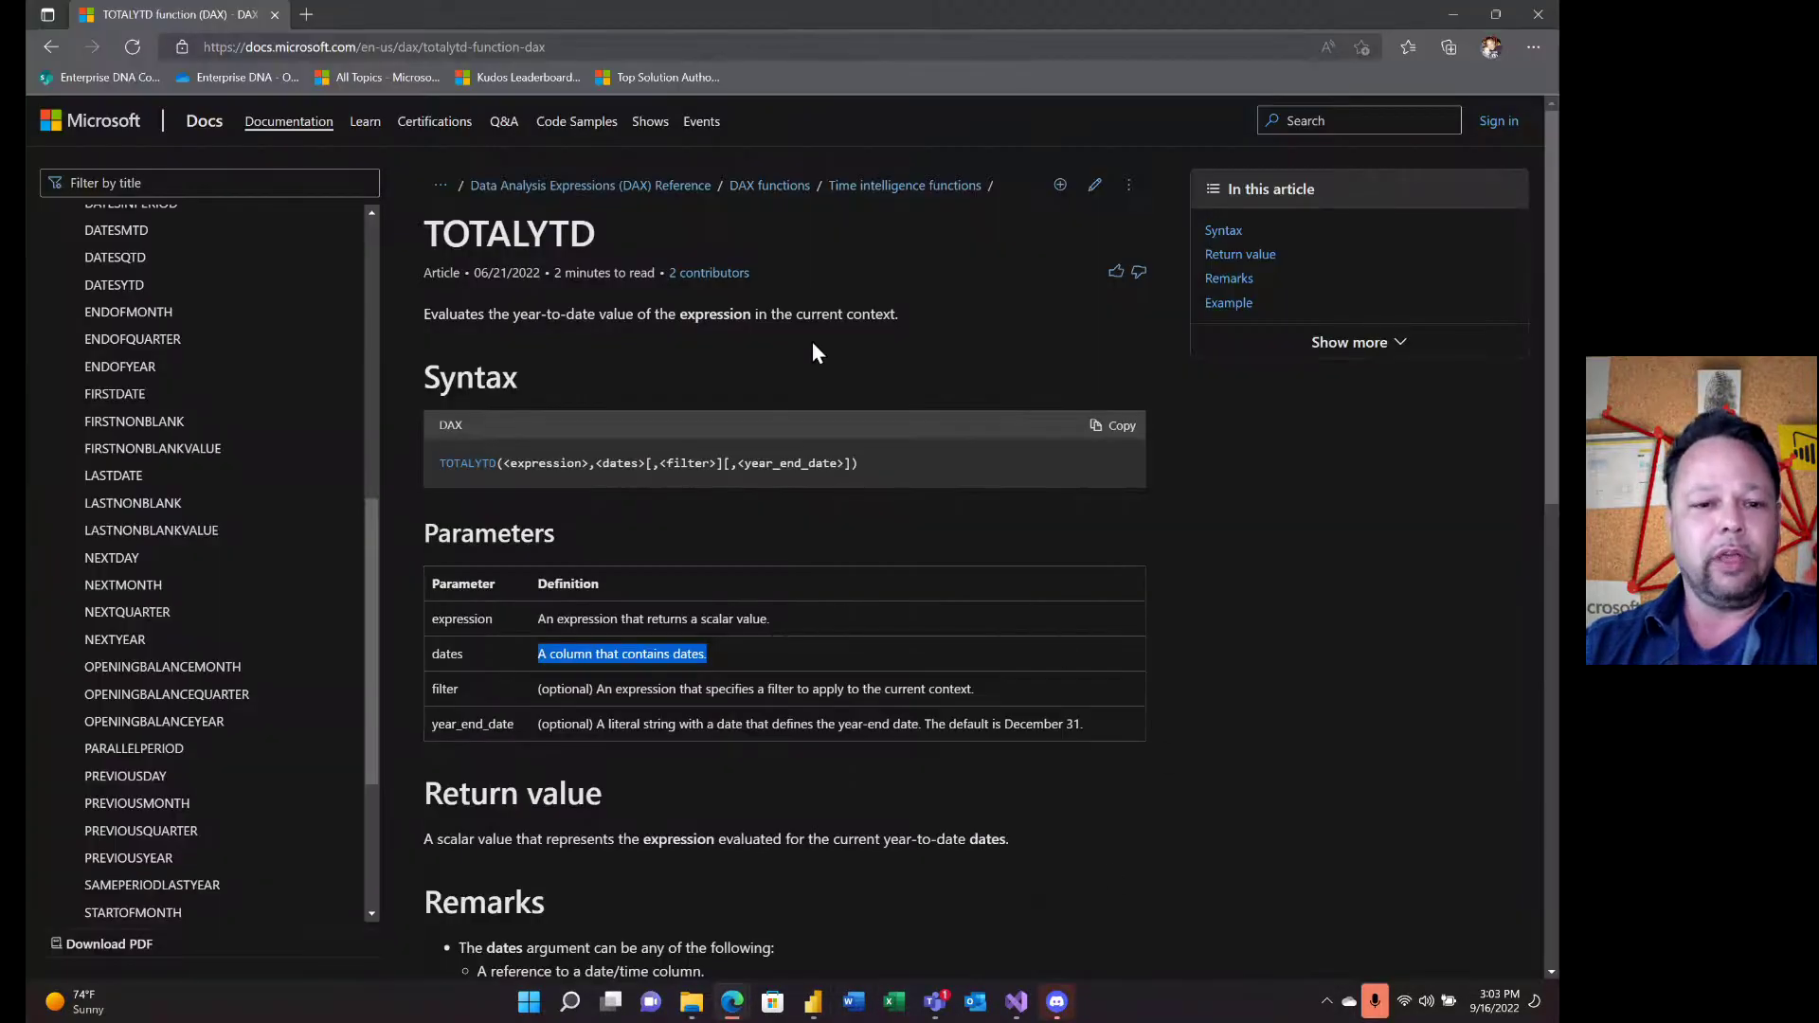
{"action": "scroll", "coordinate": [813, 343], "scroll_direction": "down", "scroll_amount": 4}
{"action": "left_click", "coordinate": [624, 220]}
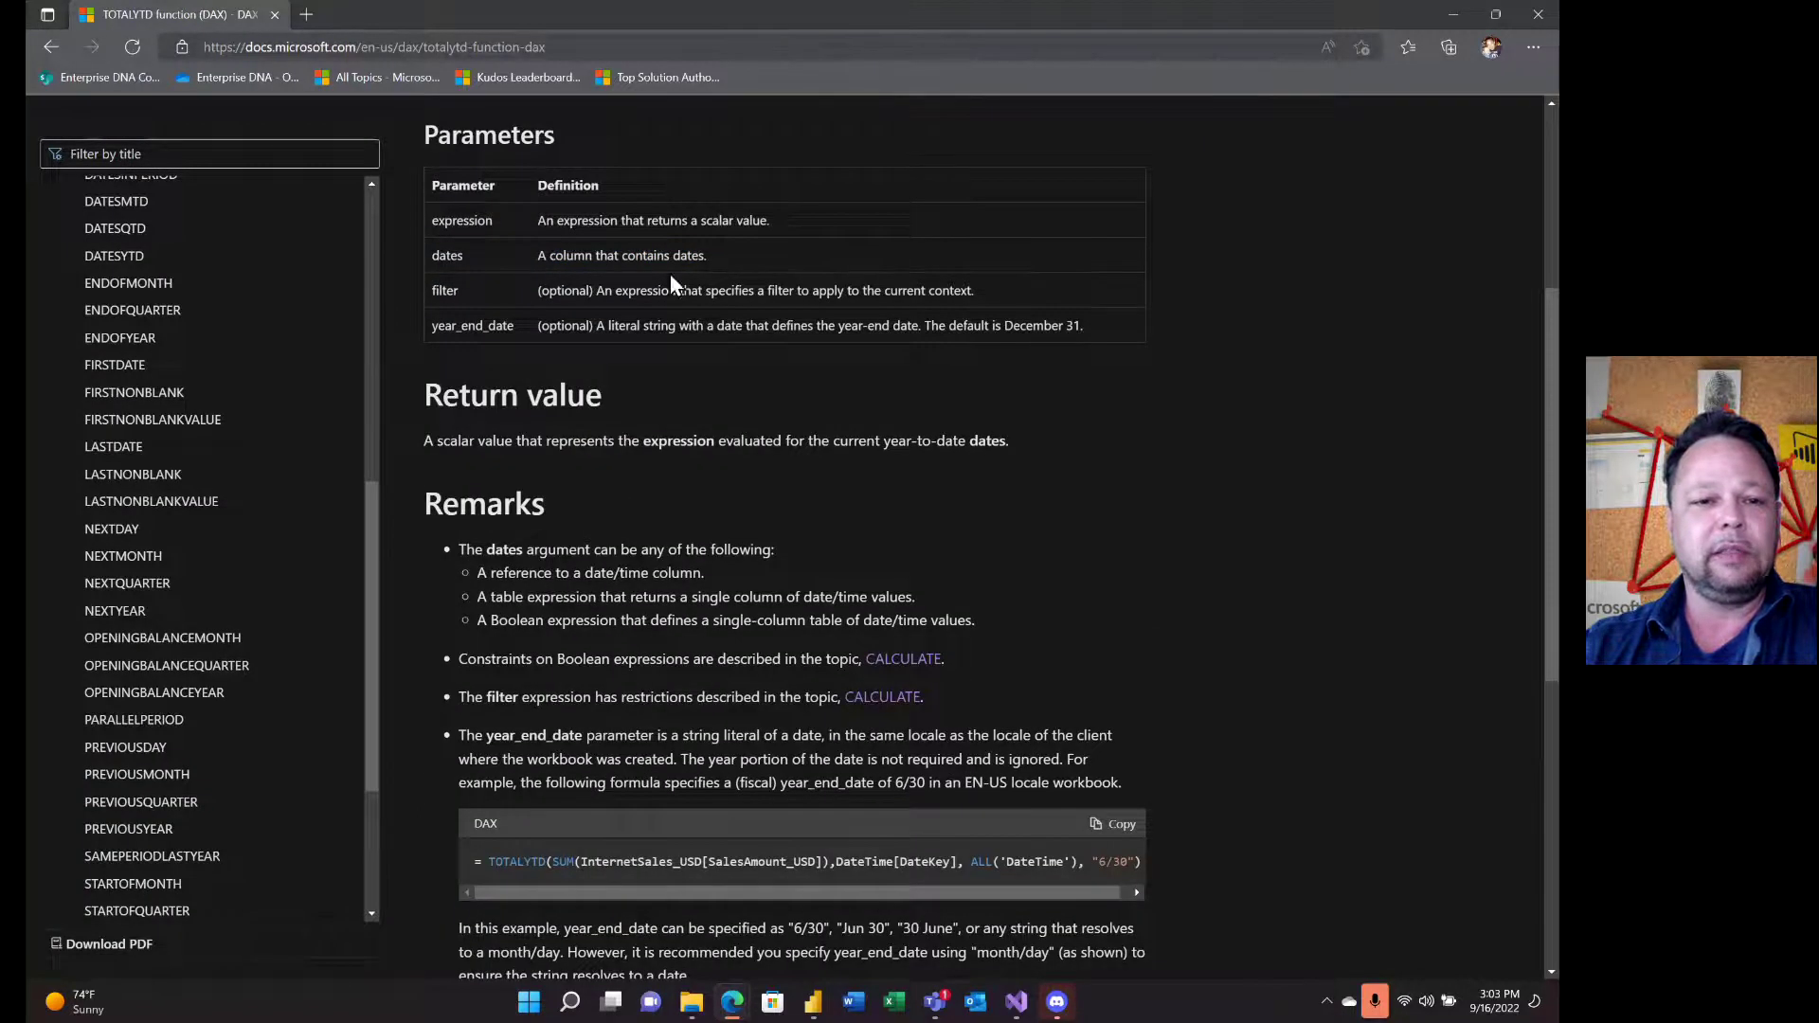
{"action": "left_click_drag", "start_coordinate": [538, 291], "coordinate": [1011, 284]}
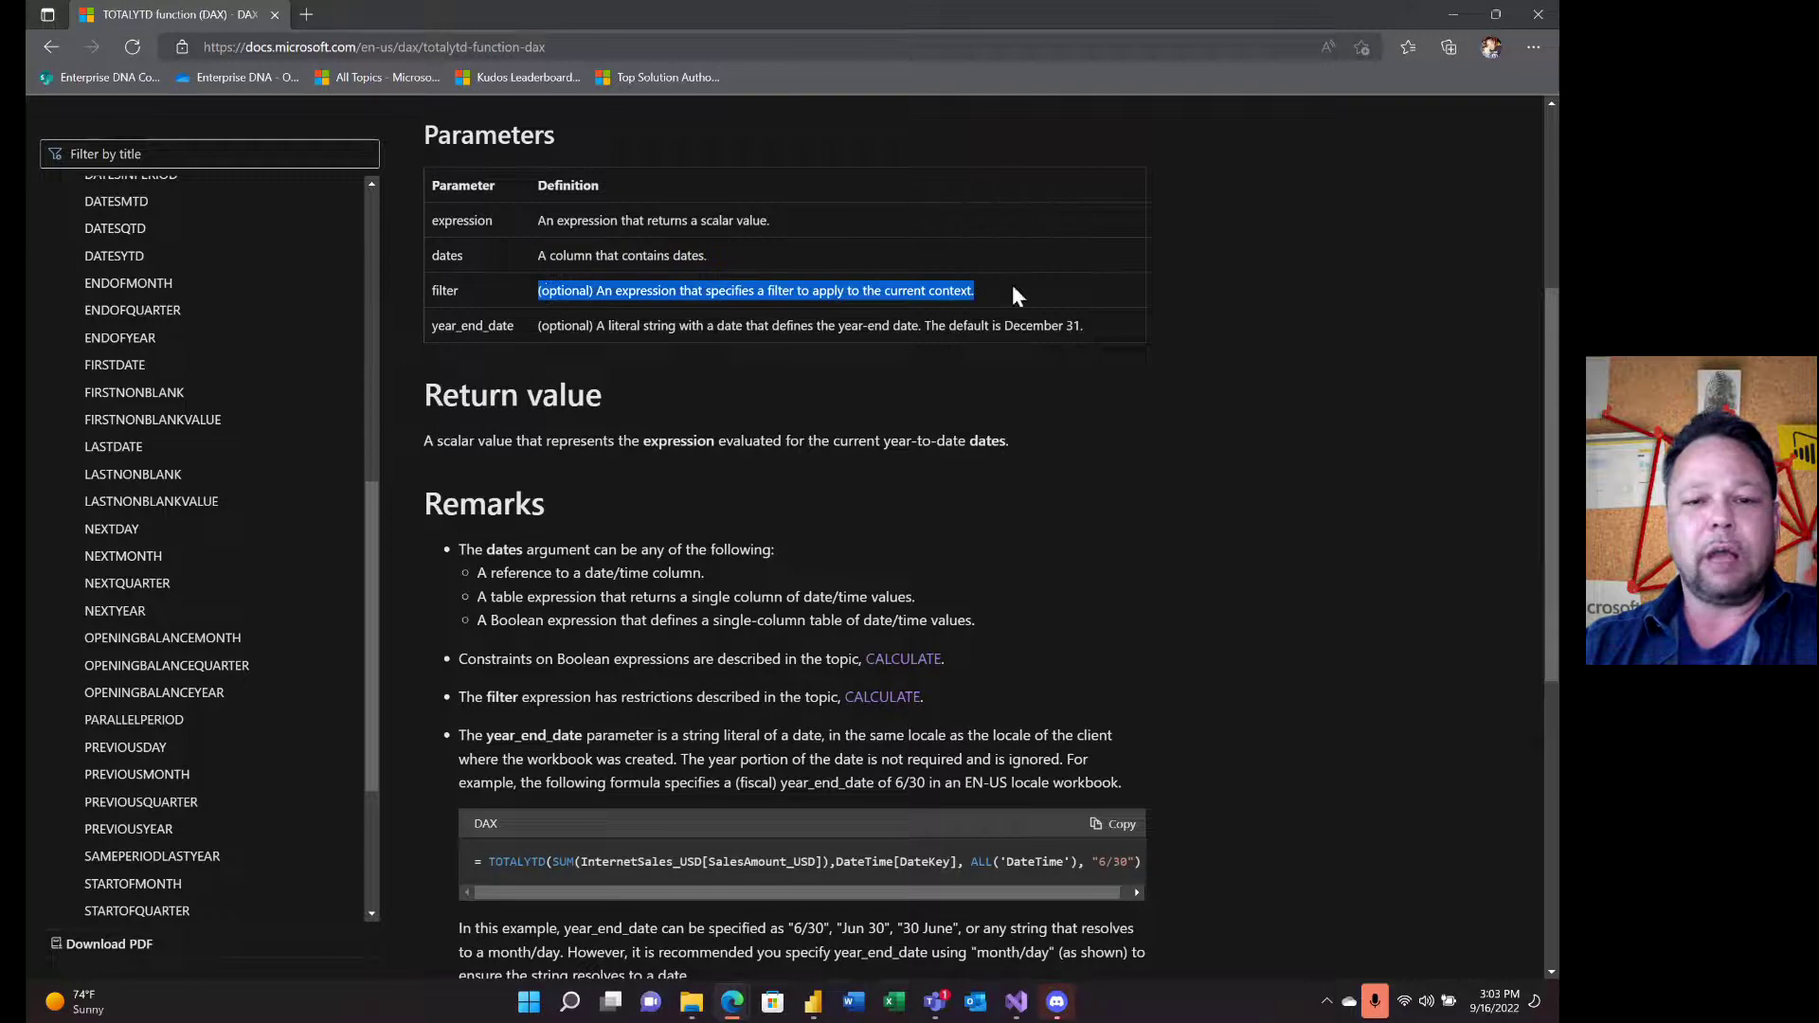
- Highlight the definition of the year_end_date parameter and read the function's remarks and syntax
{"action": "left_click", "coordinate": [538, 327]}
{"action": "left_click_drag", "start_coordinate": [538, 327], "coordinate": [1101, 326]}
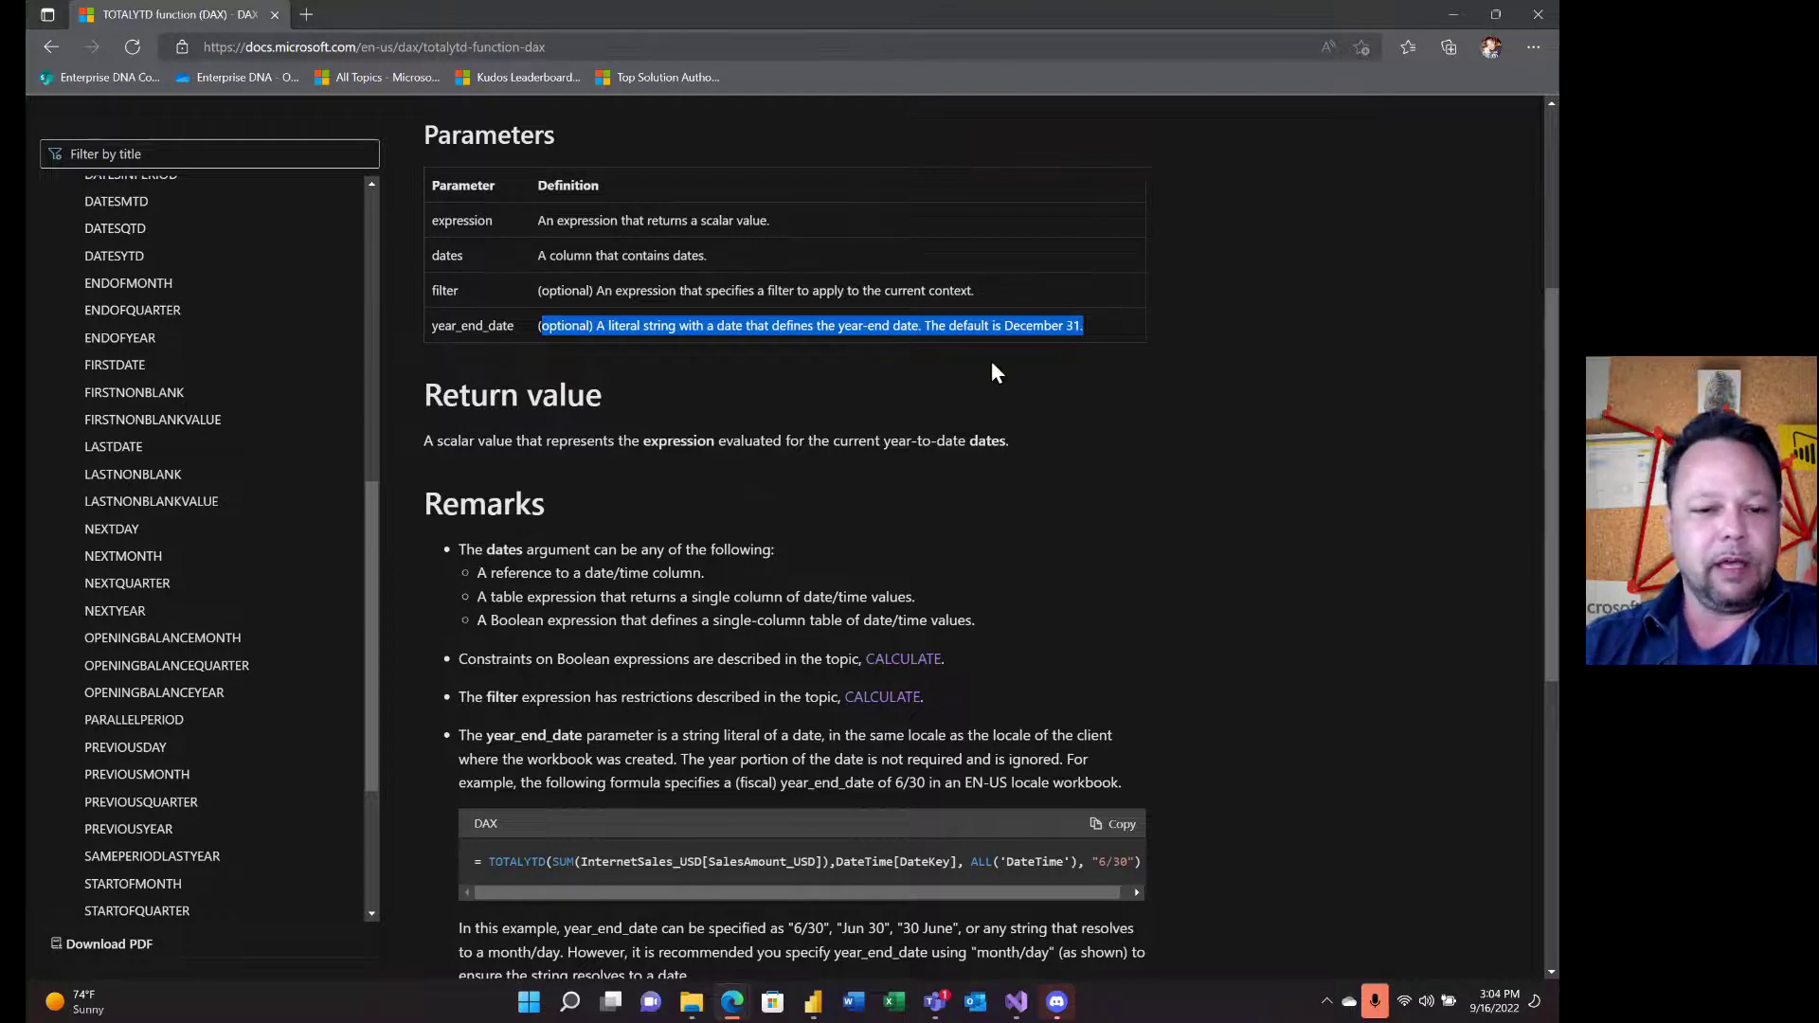
{"action": "scroll", "coordinate": [990, 360], "scroll_direction": "down", "scroll_amount": 1}
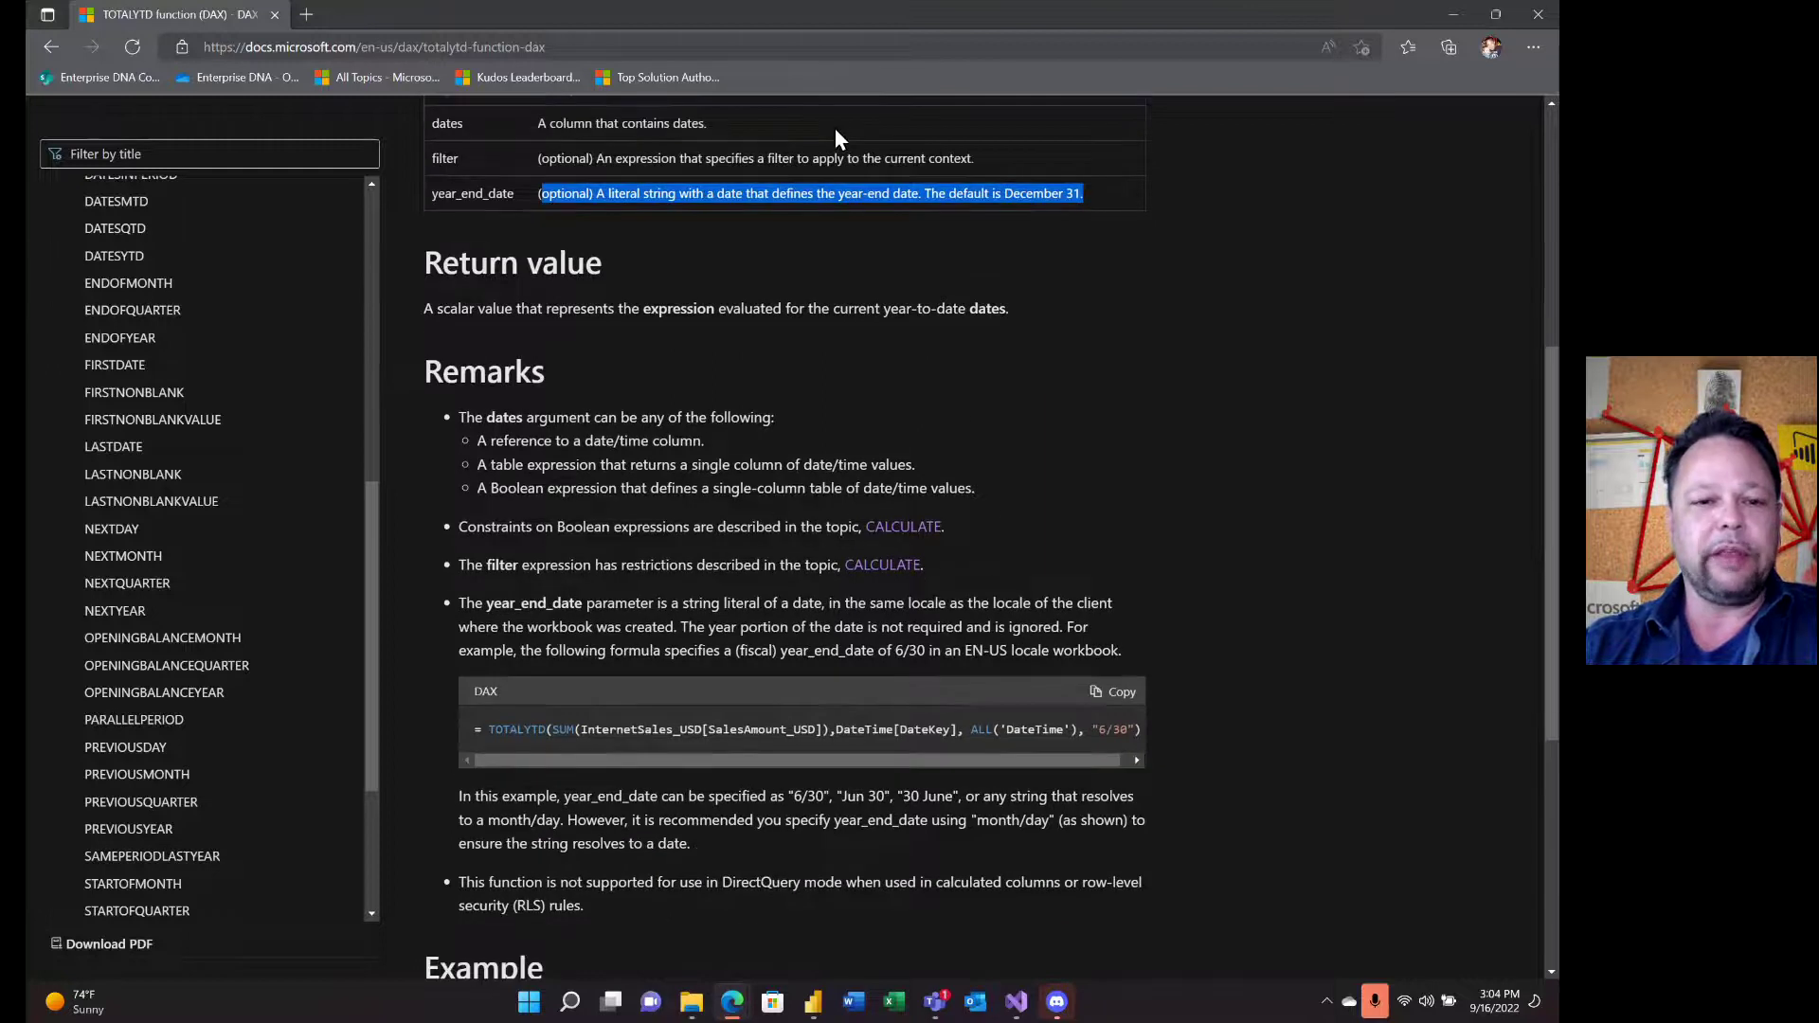
{"action": "scroll", "coordinate": [835, 140], "scroll_direction": "up", "scroll_amount": 2}
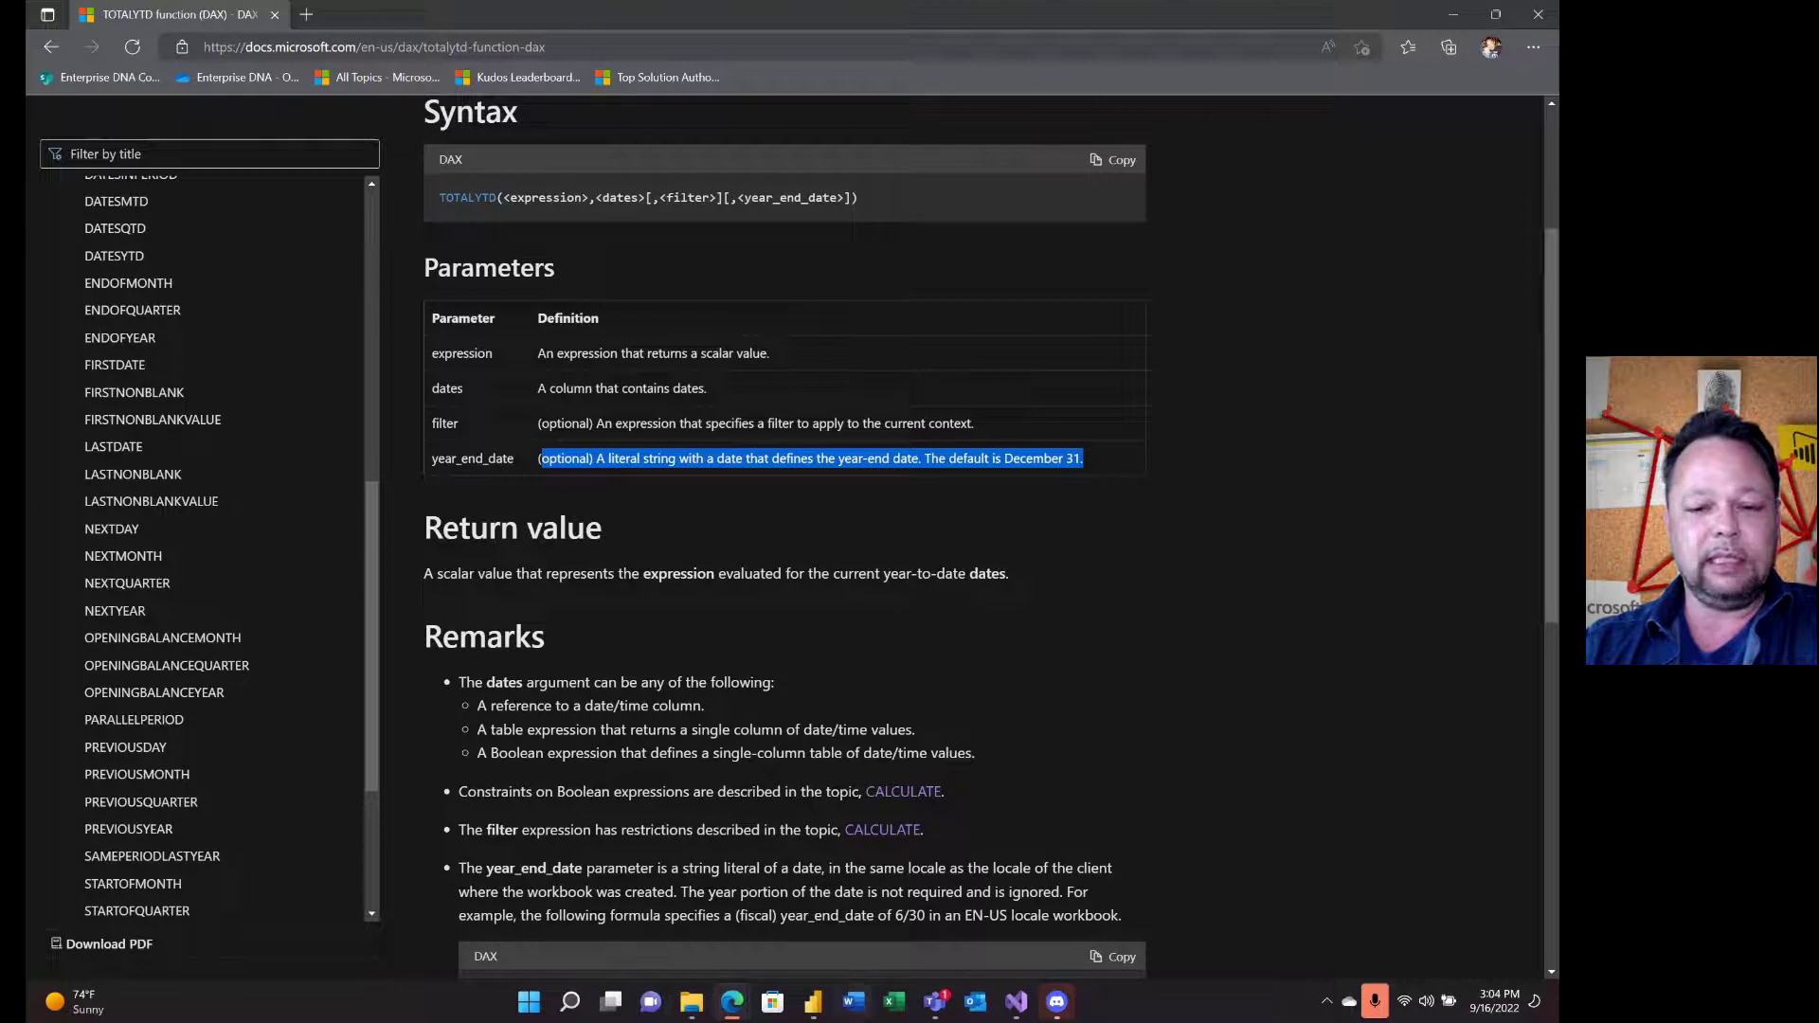
- Switch back to the Better Year to Date Total report in Power BI and examine the Value YTD FY and Value YTD FY 1 formulas
{"action": "left_click", "coordinate": [813, 1002]}
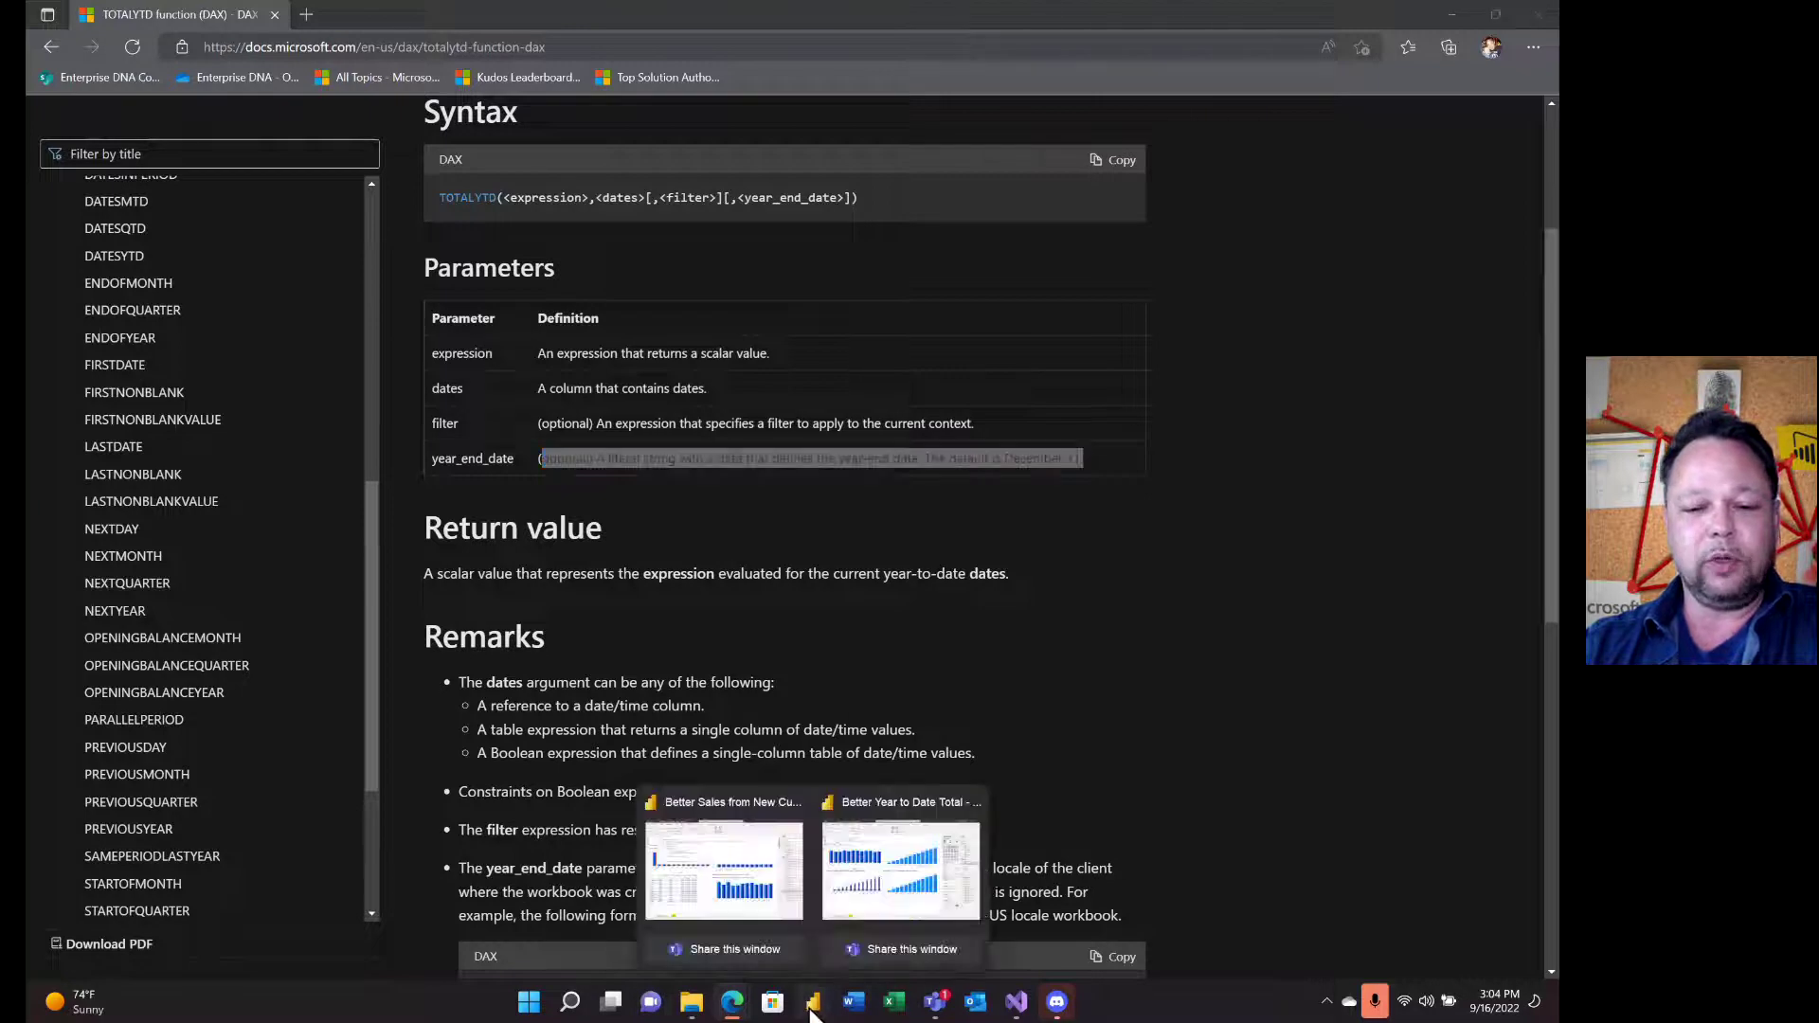
{"action": "left_click", "coordinate": [872, 892]}
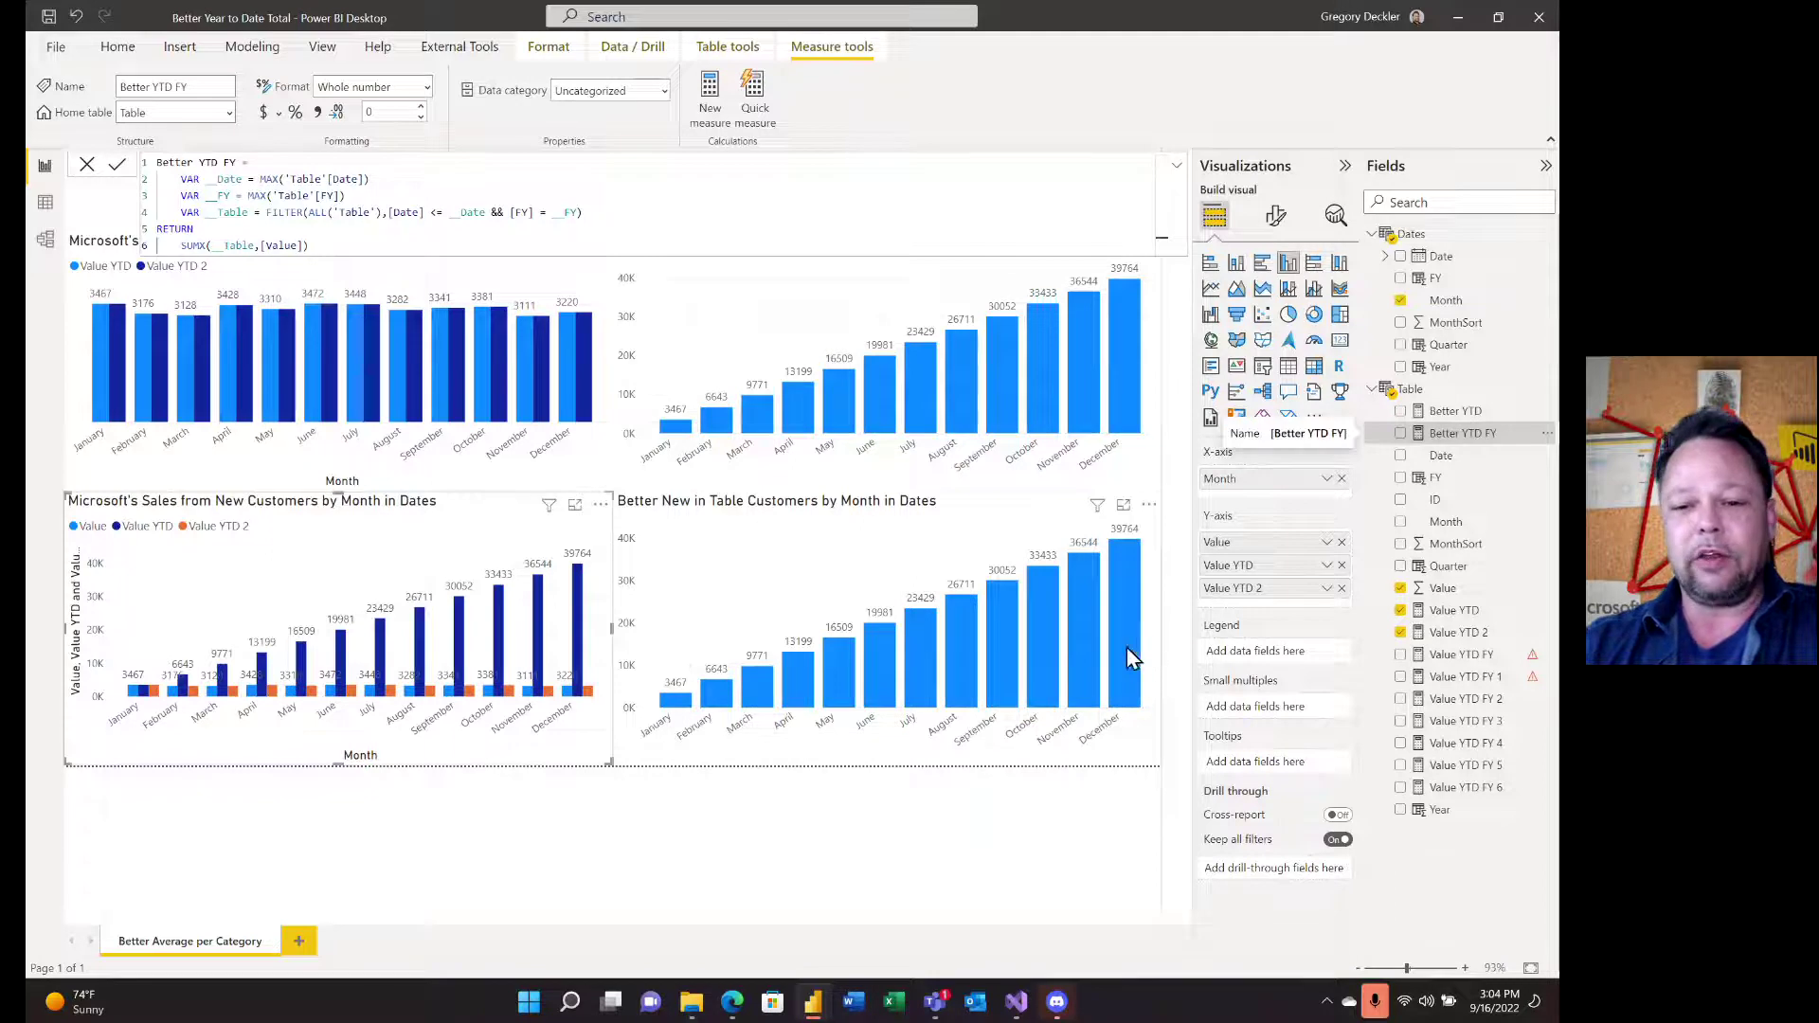
{"action": "mouse_move", "coordinate": [1124, 646]}
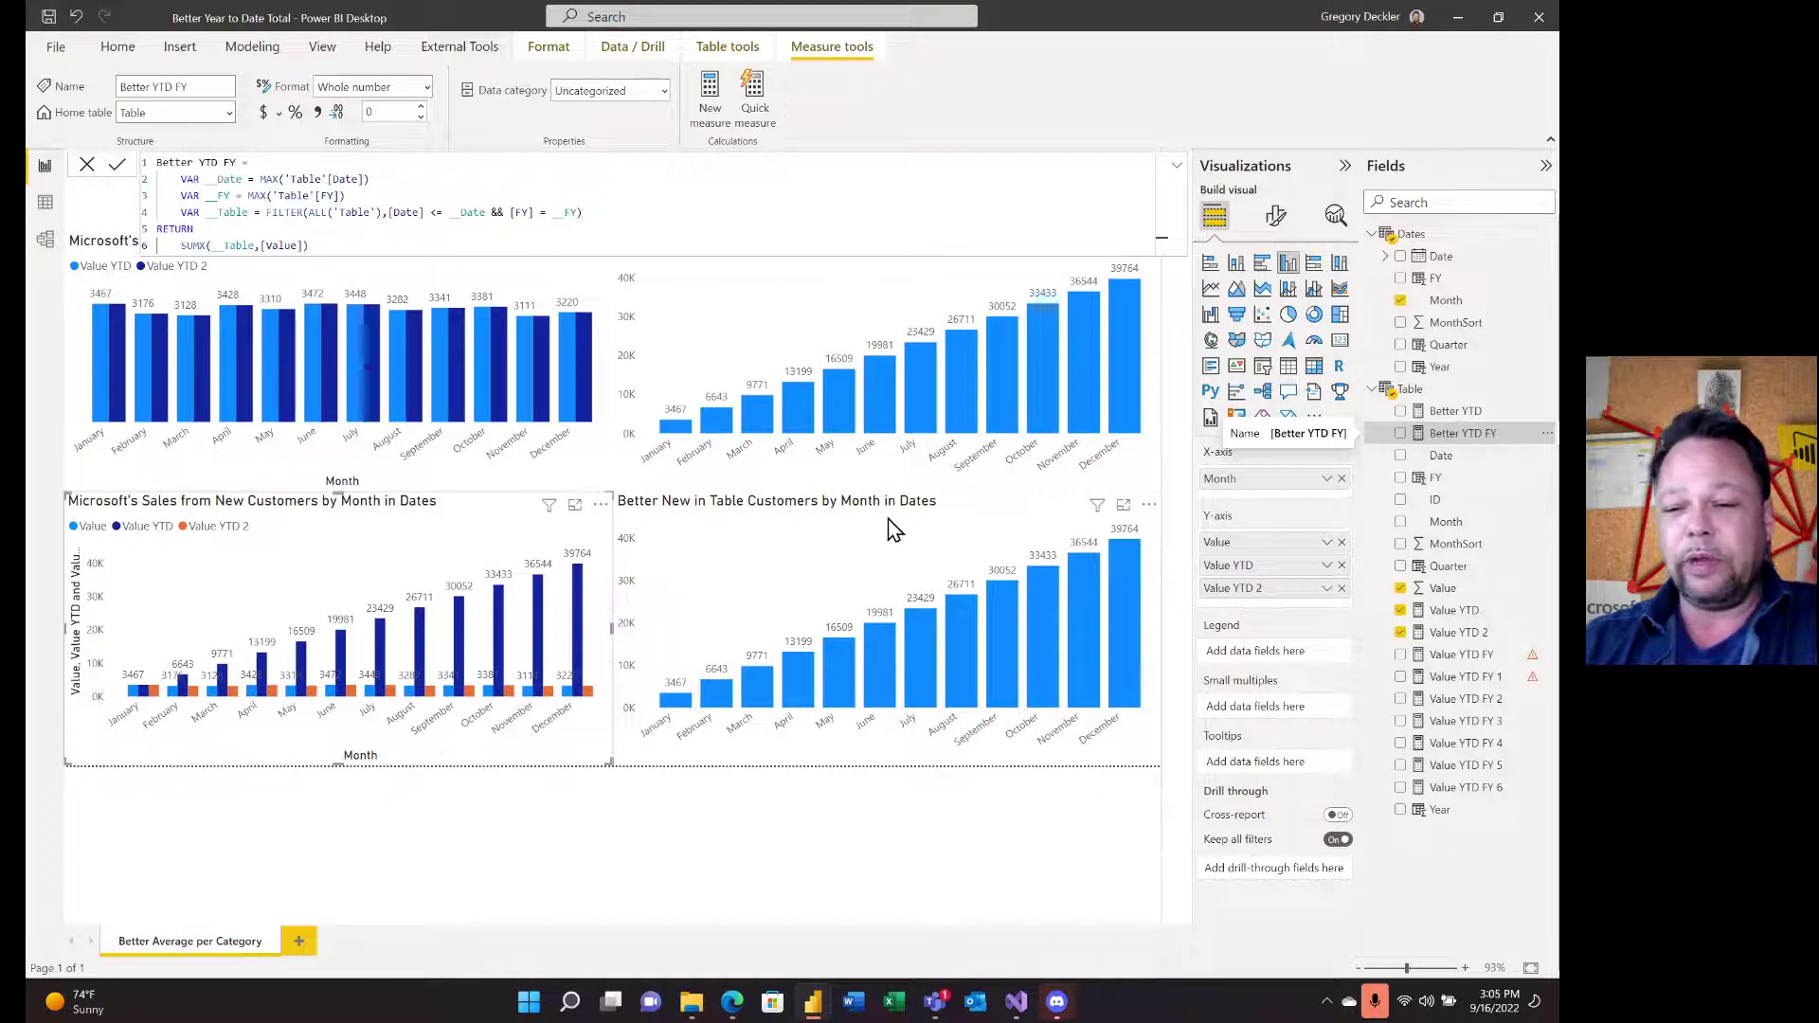
{"action": "left_click", "coordinate": [1463, 655]}
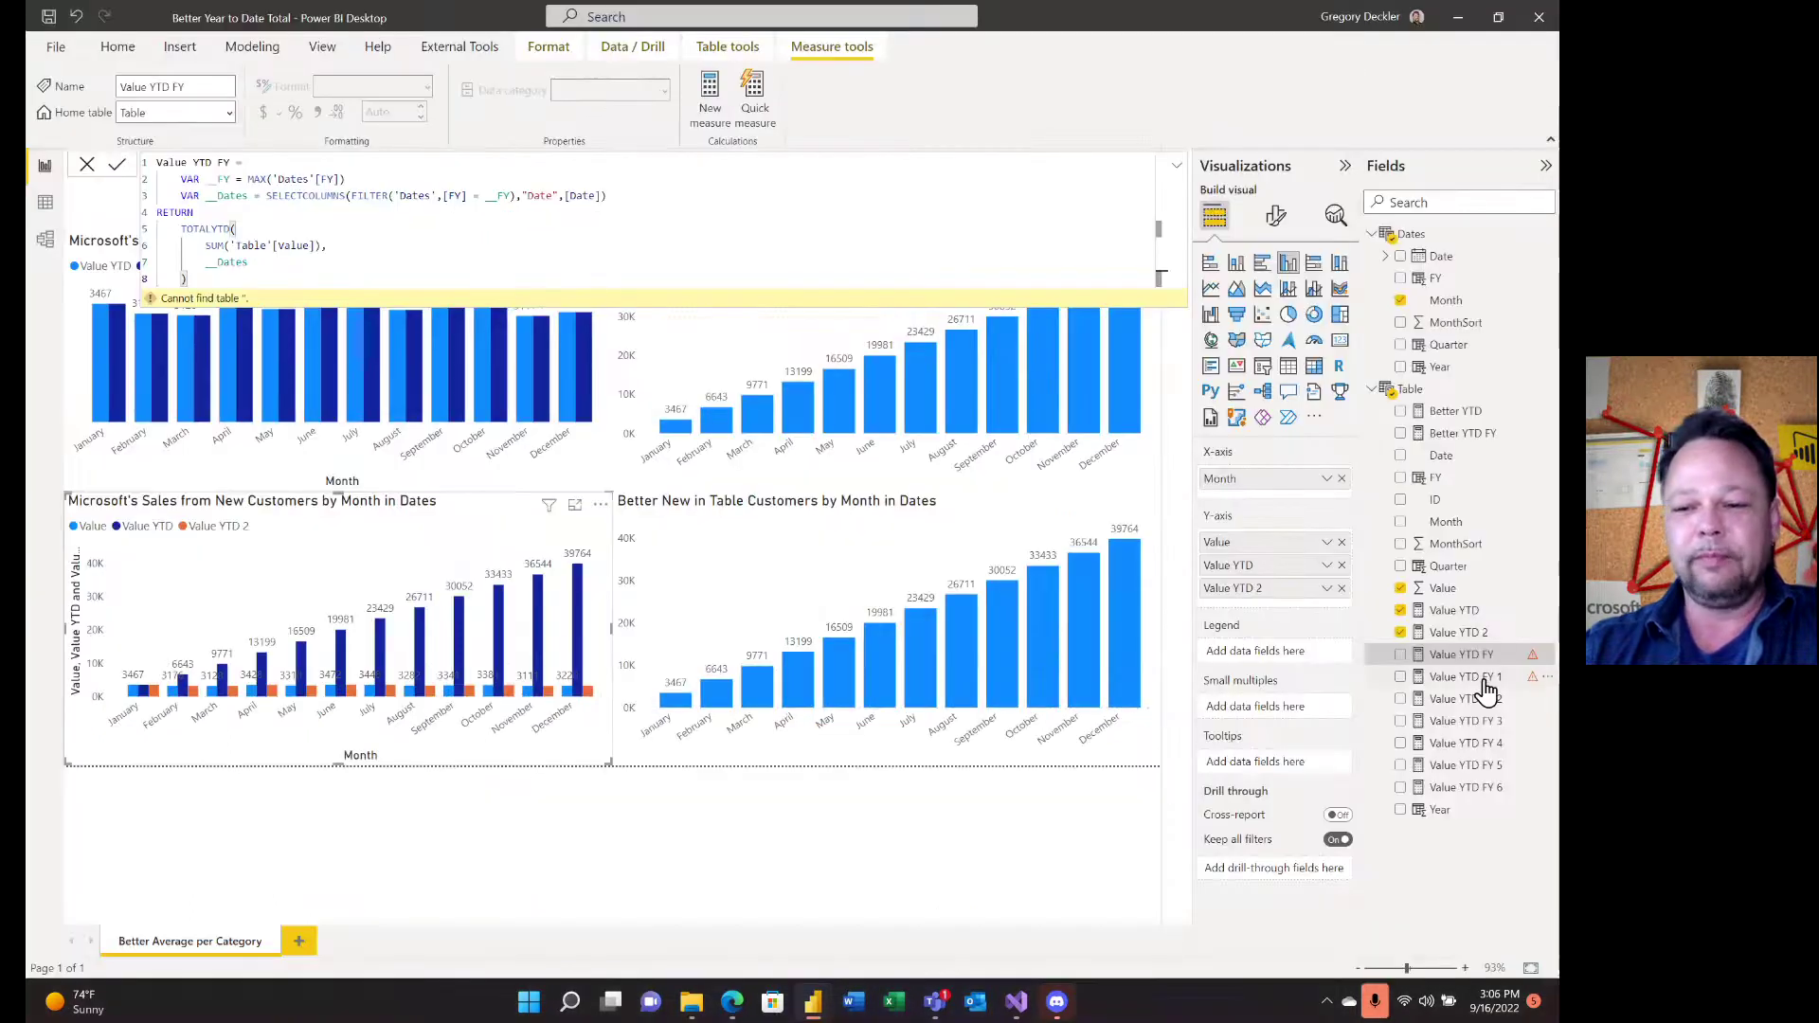
{"action": "left_click", "coordinate": [1484, 679]}
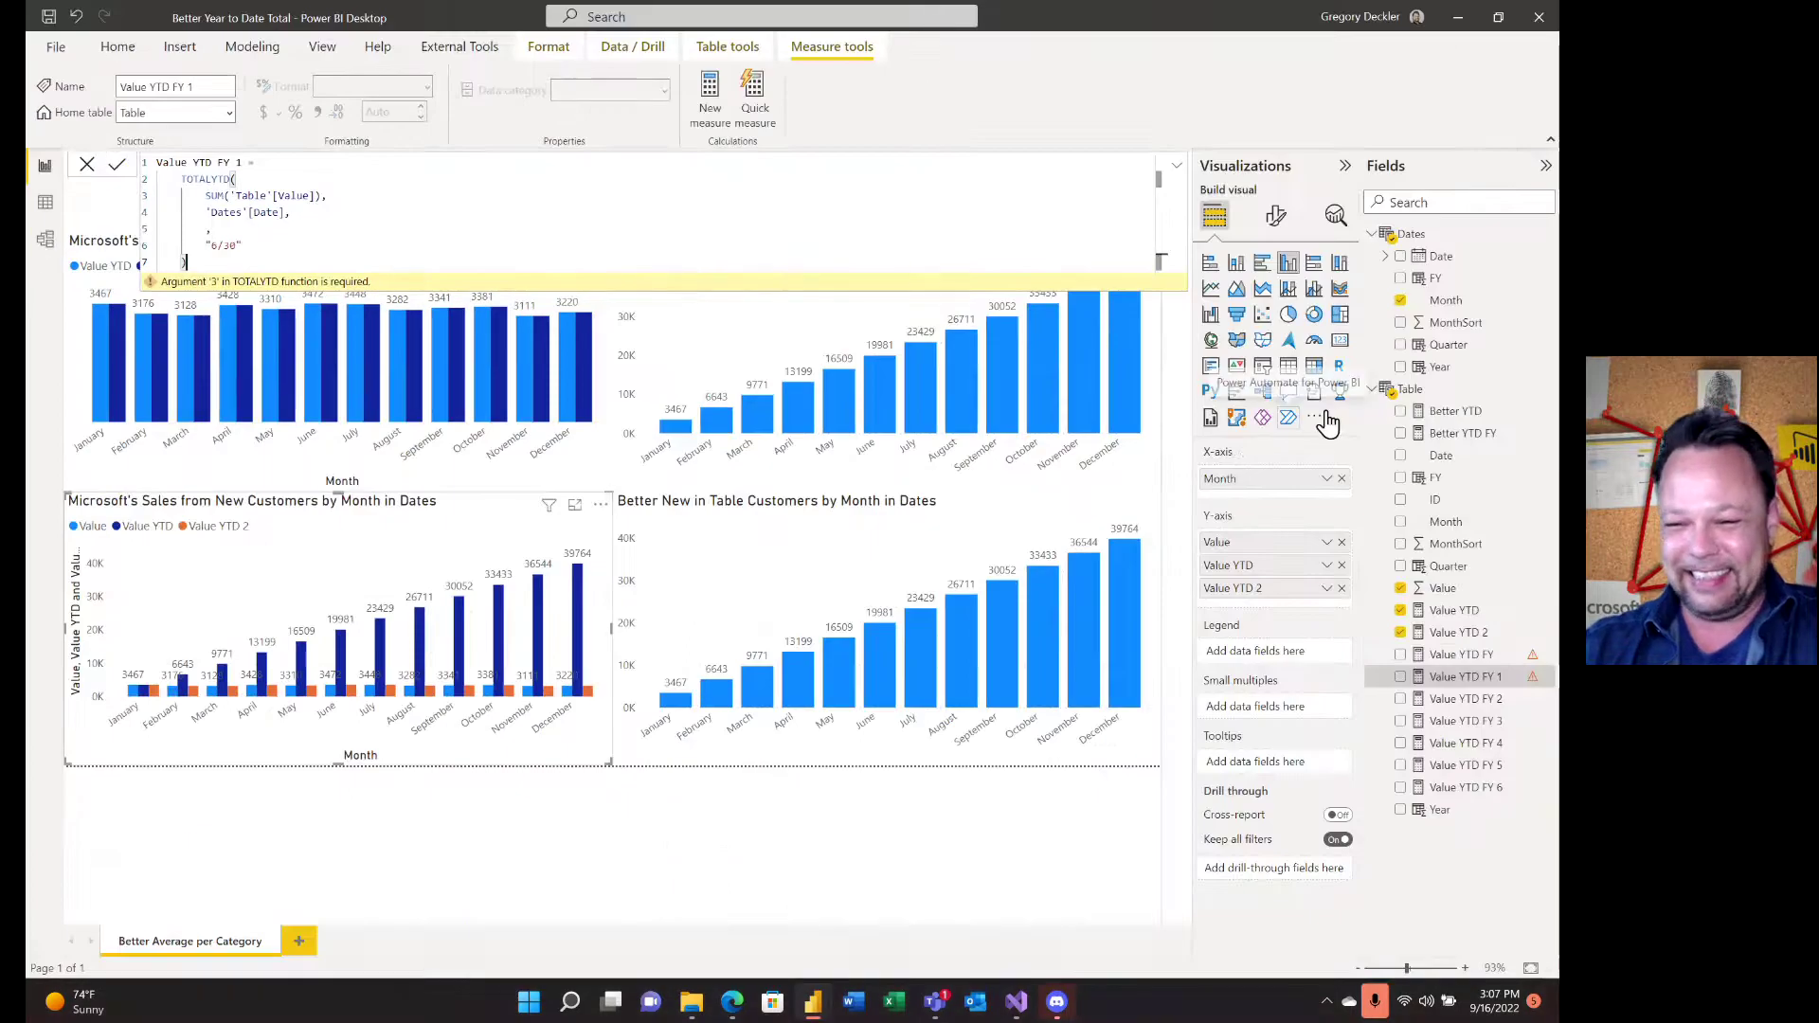
- Review the Value YTD FY 2 formula and try the measure in Microsoft's Sales from New Customers by Month in Dates chart
{"action": "left_click", "coordinate": [1471, 702]}
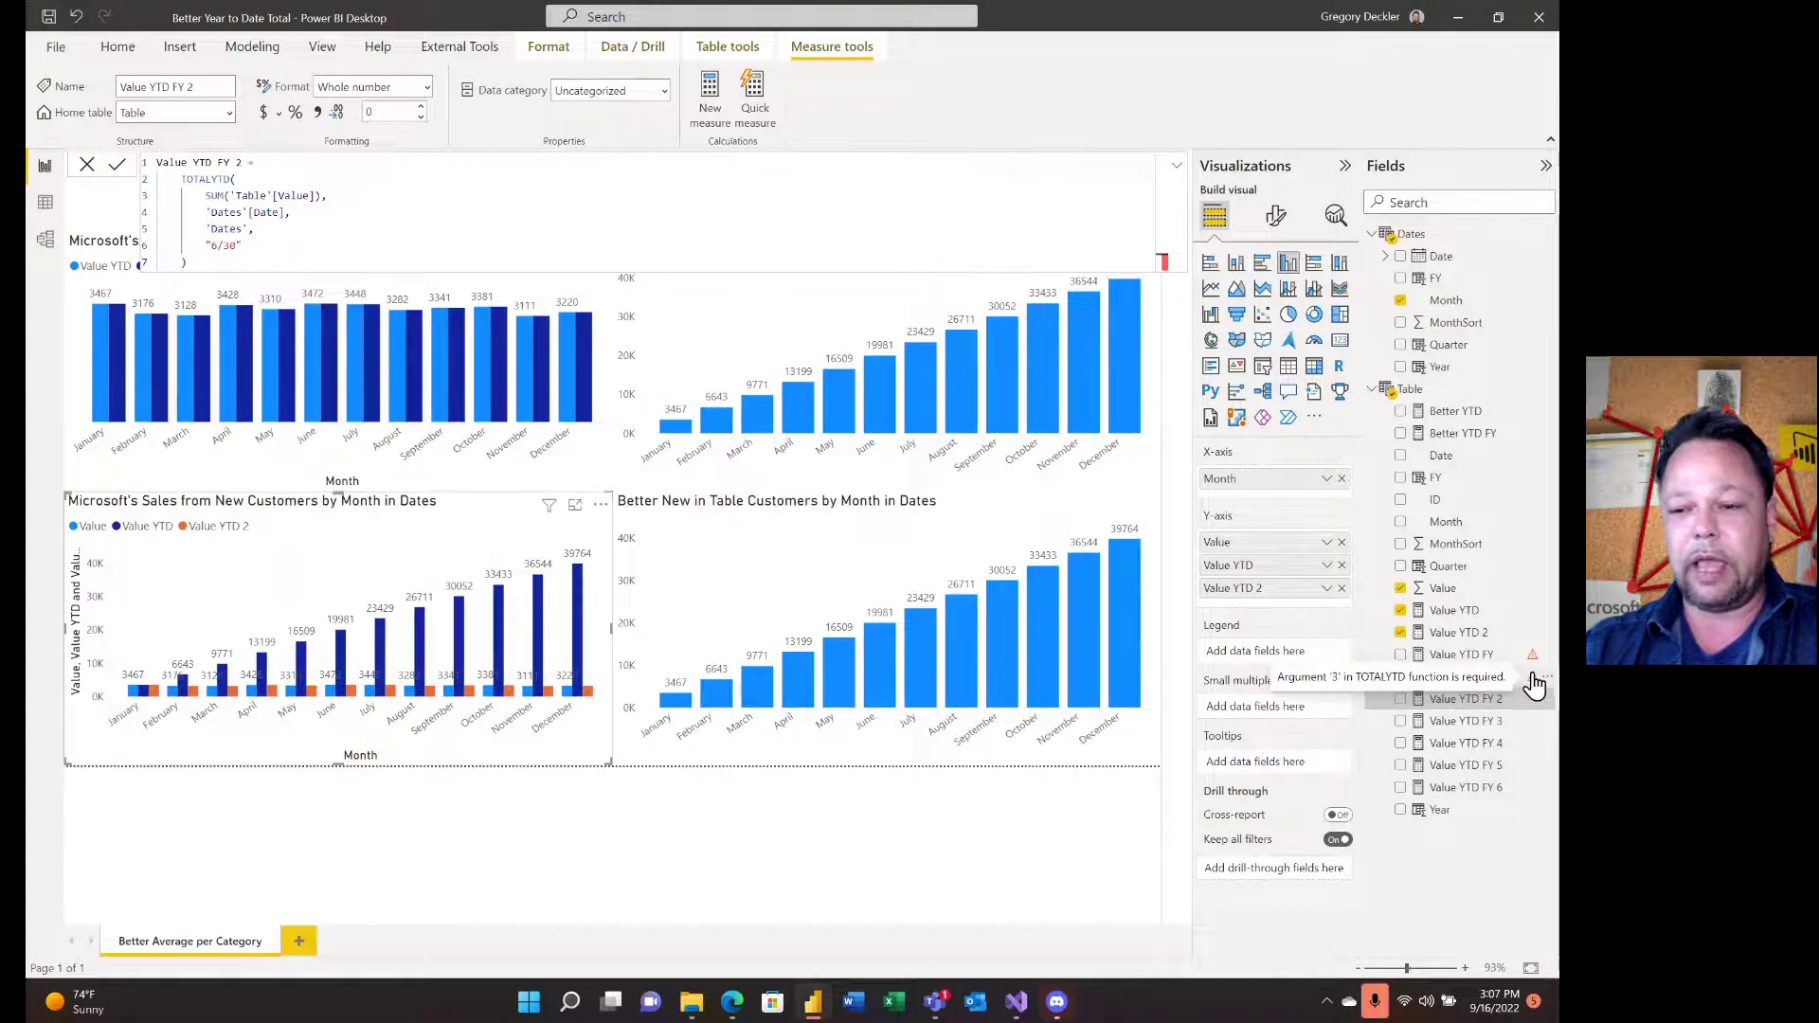
{"action": "left_click", "coordinate": [1402, 701]}
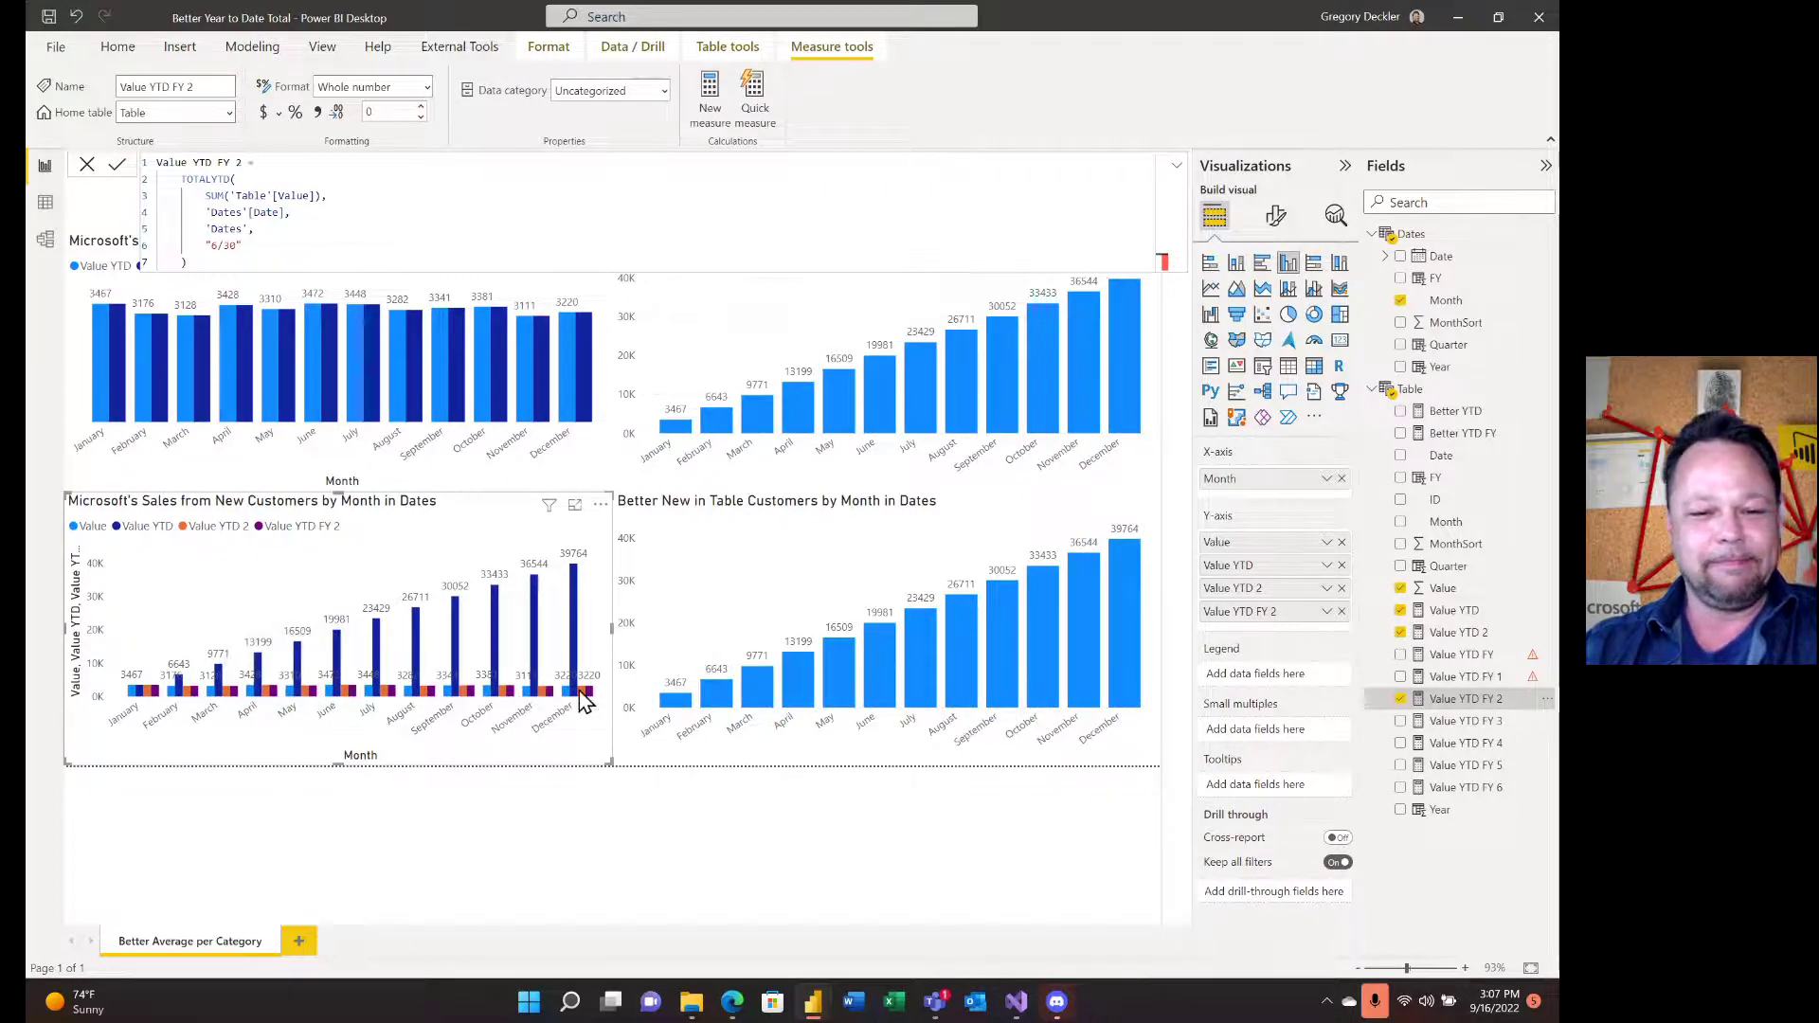
{"action": "left_click", "coordinate": [1402, 700]}
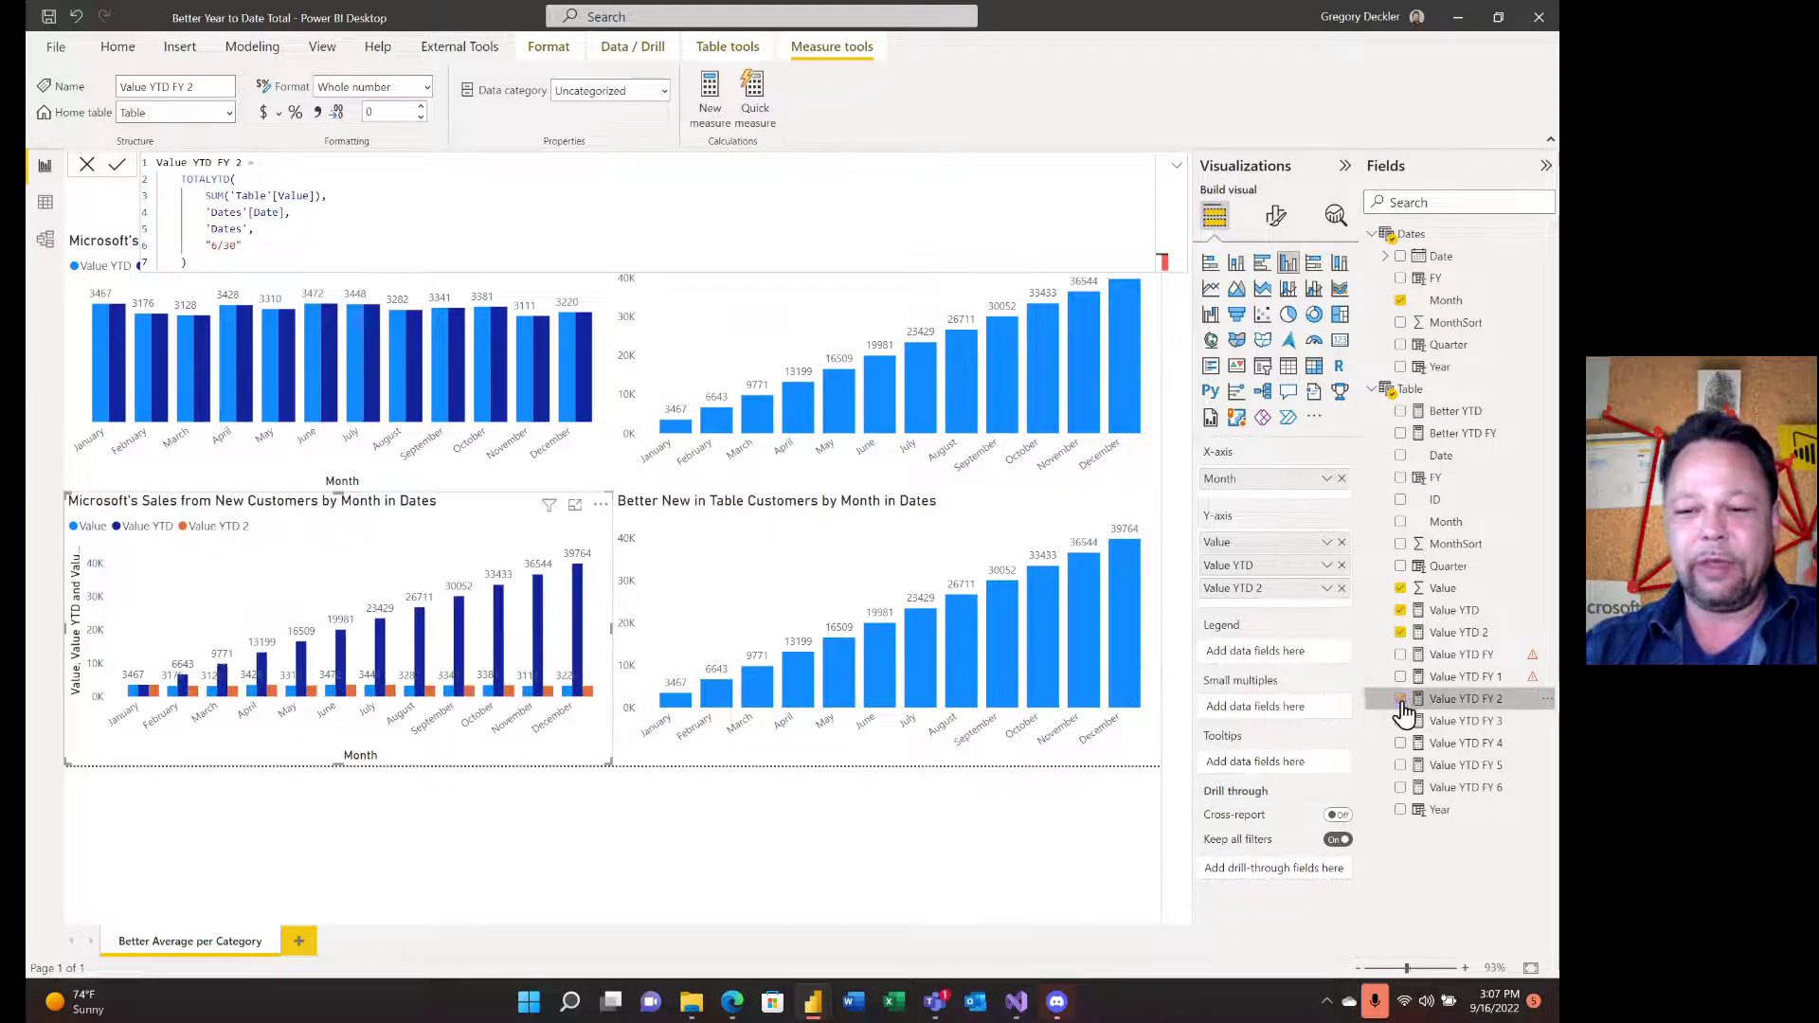
- Review the Value YTD FY 3 and Value YTD FY 4 formulas and add both measures to Microsoft's Month in Dates chart
{"action": "left_click", "coordinate": [1471, 721]}
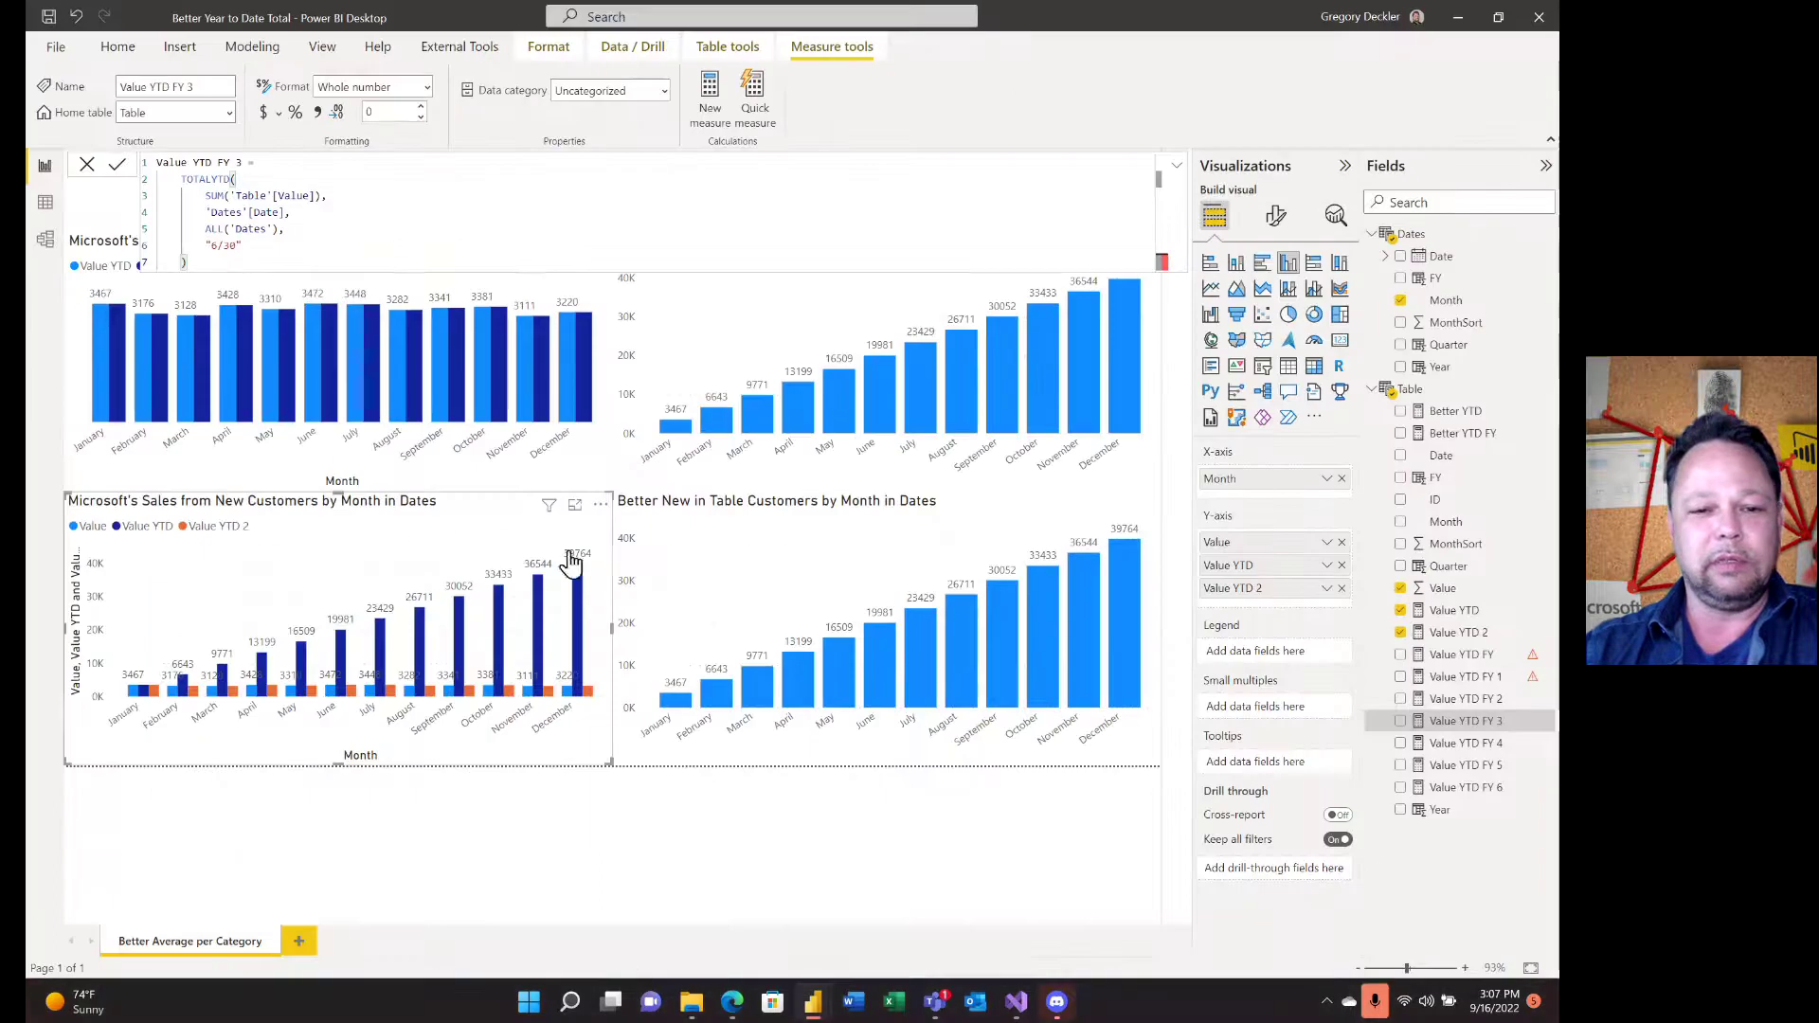
{"action": "left_click", "coordinate": [1402, 723]}
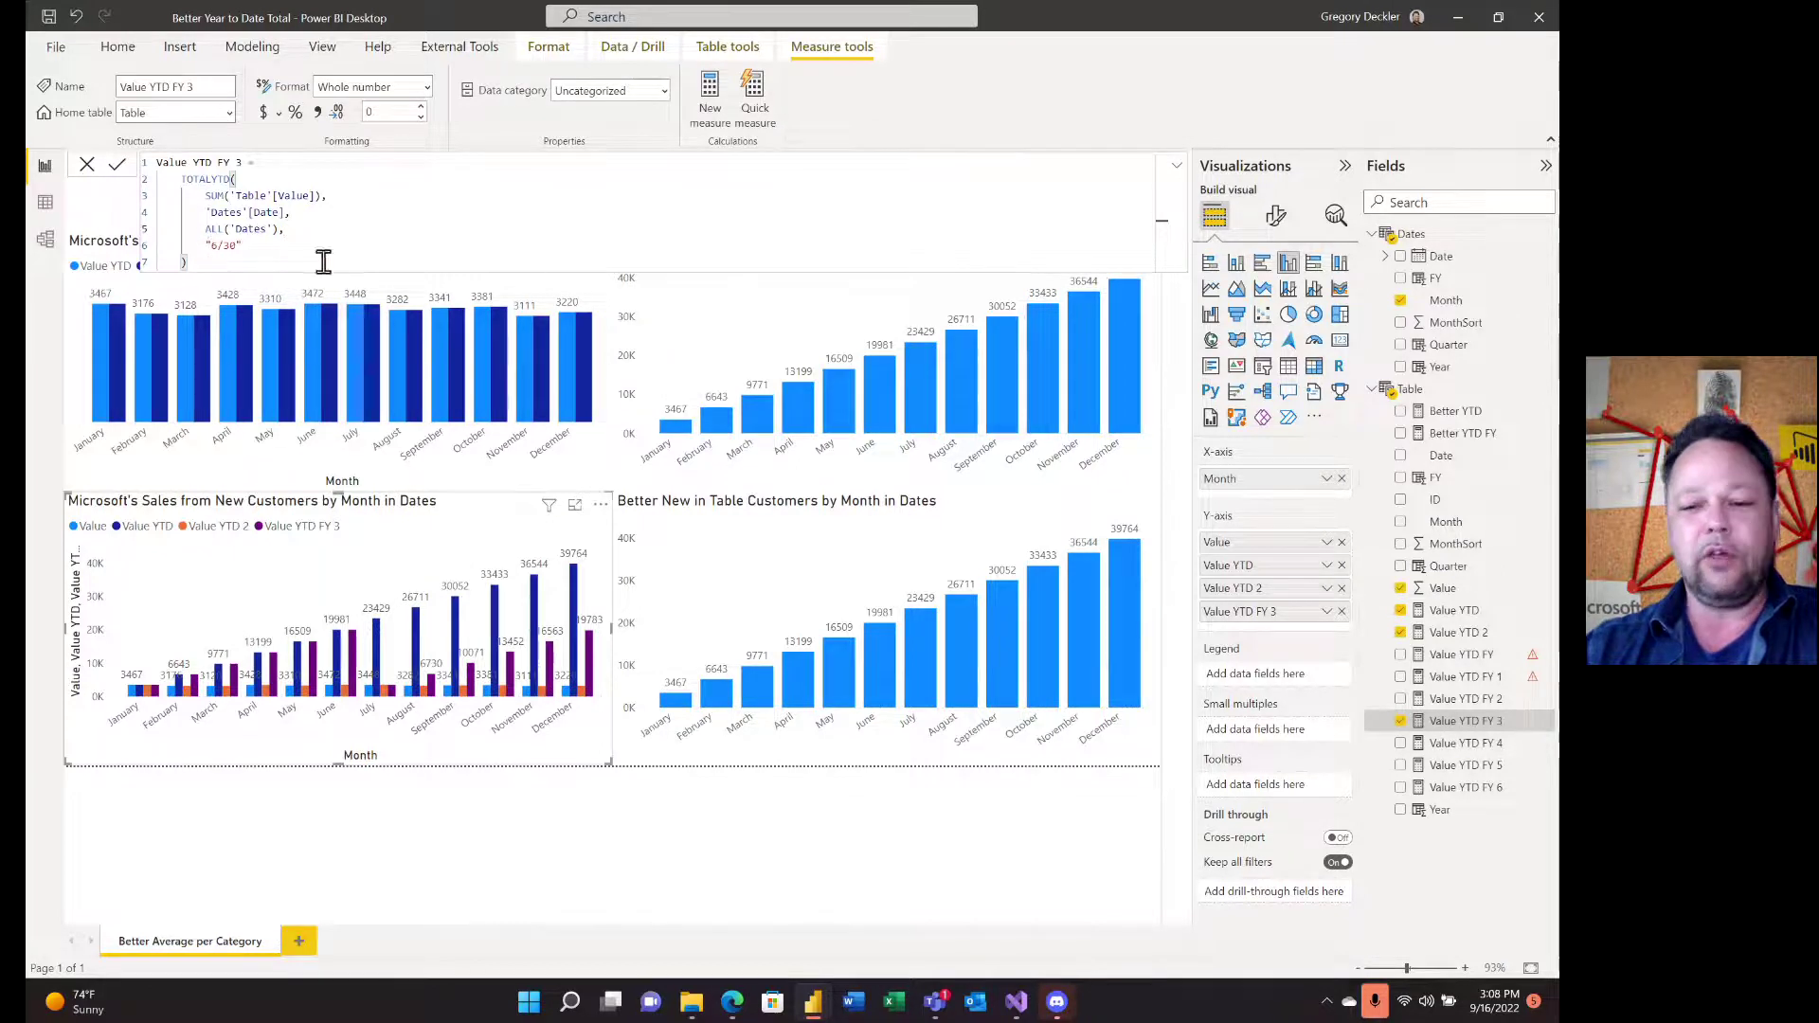
{"action": "left_click", "coordinate": [1472, 747]}
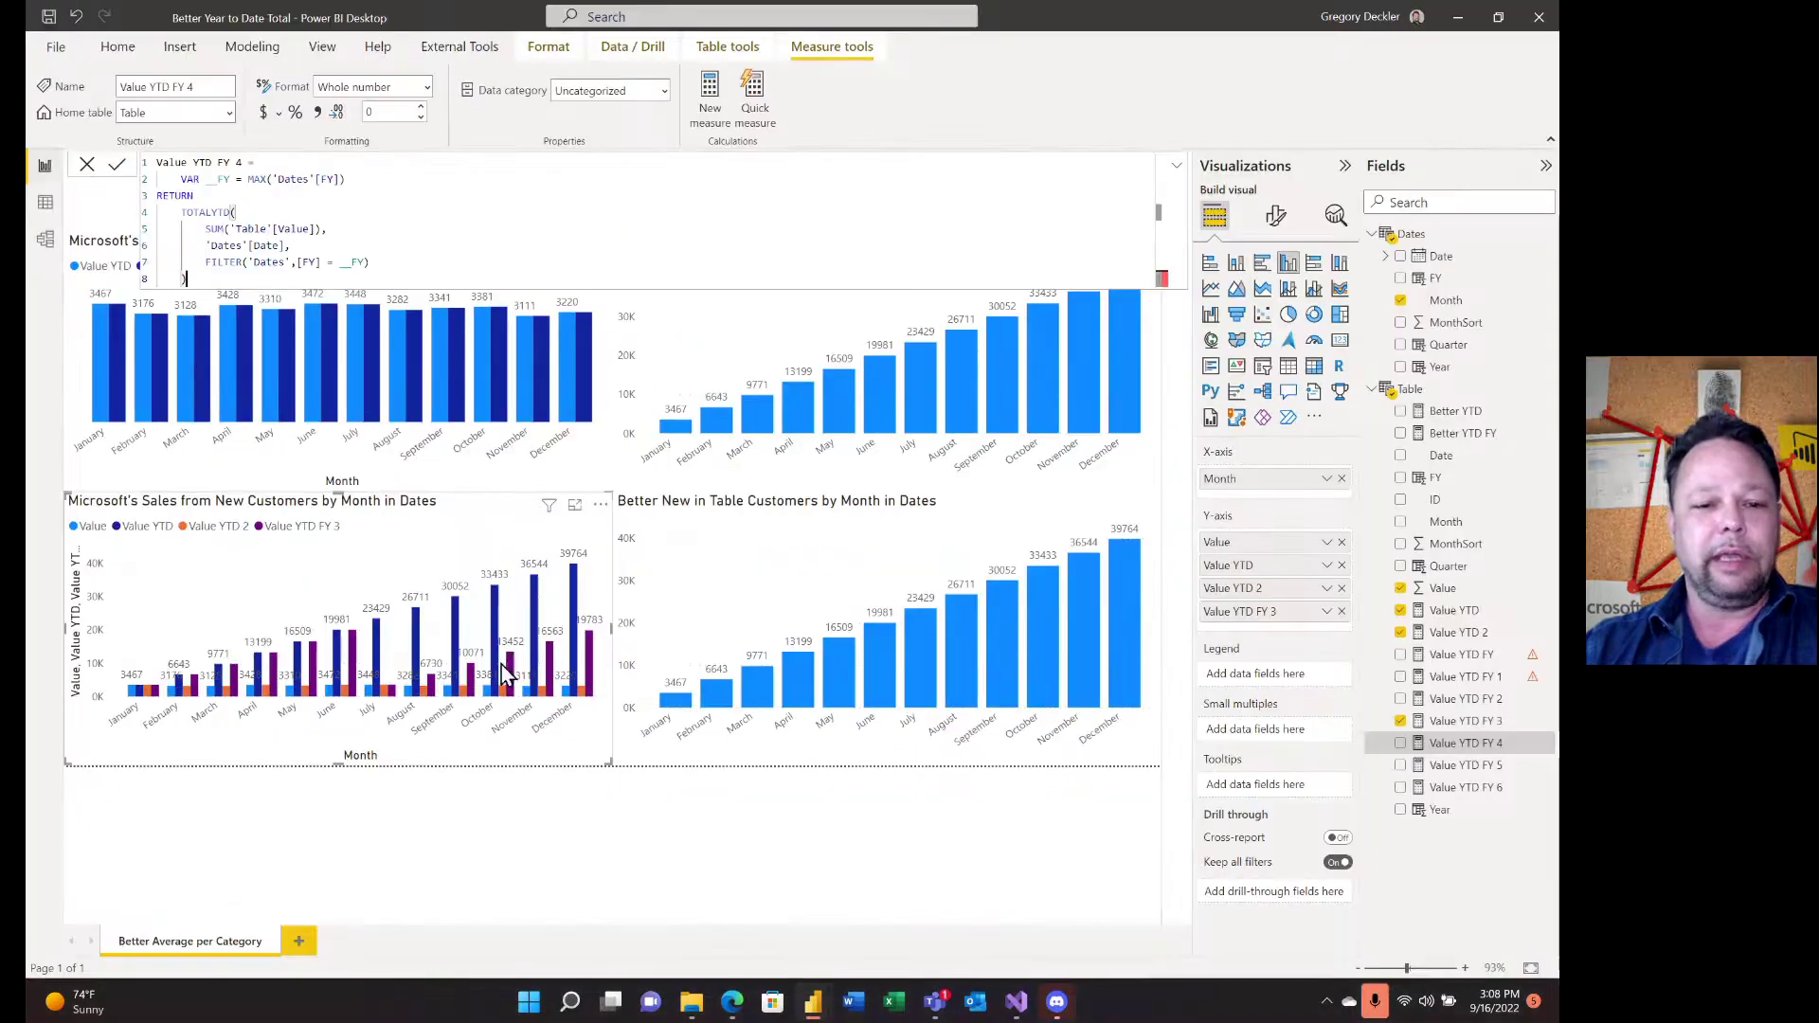
{"action": "left_click", "coordinate": [1400, 744]}
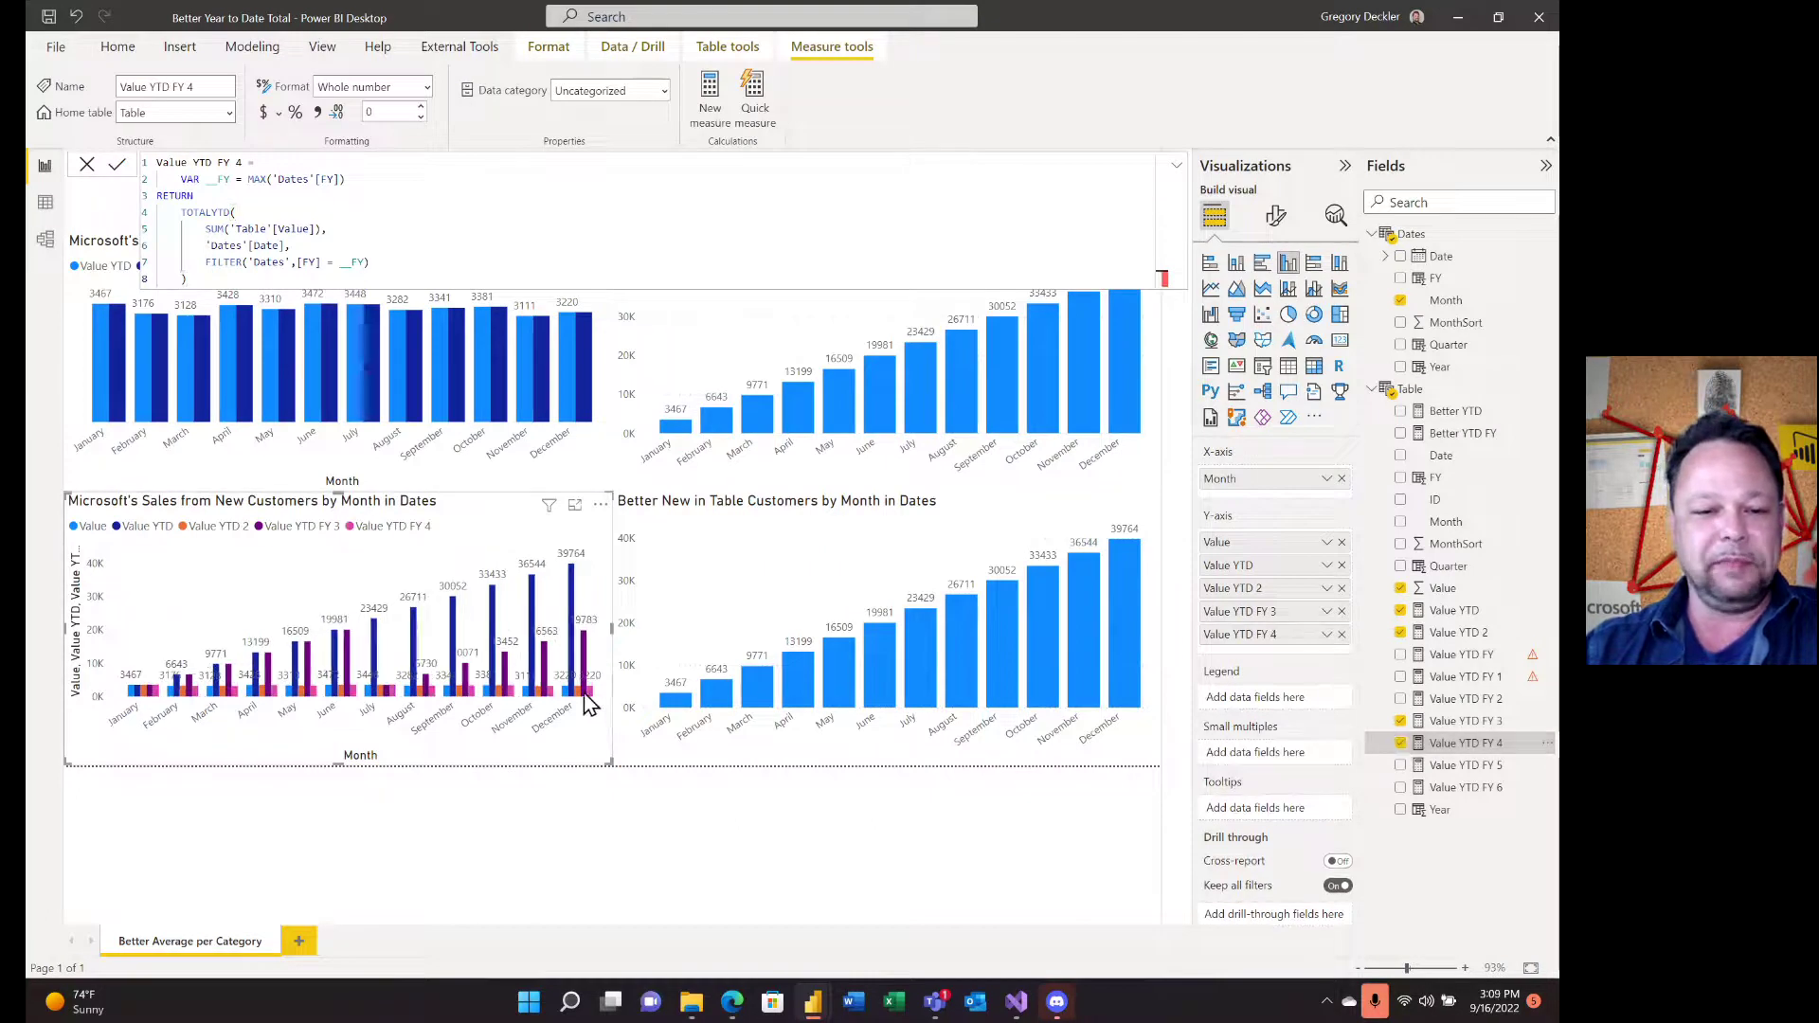
{"action": "mouse_move", "coordinate": [519, 698]}
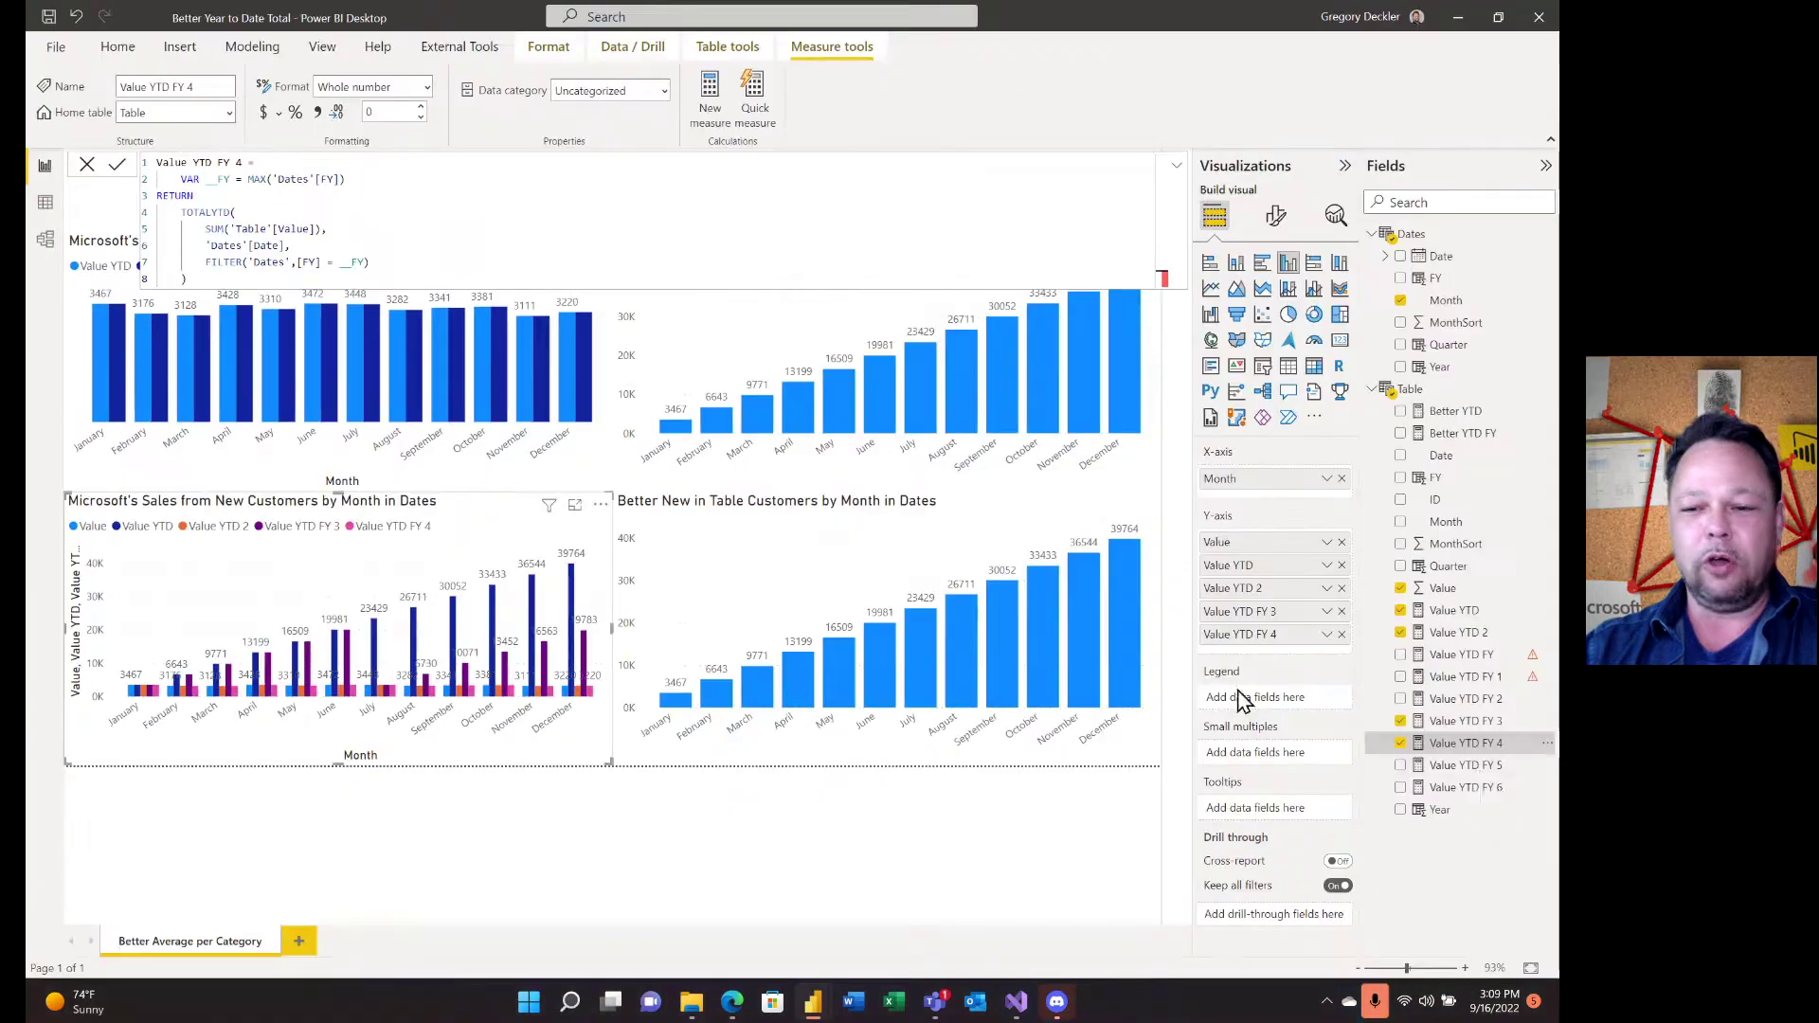
- Review the Value YTD FY 5 and Value YTD FY 6 formulas, add both measures to the same chart, and deselect it
{"action": "left_click", "coordinate": [1474, 767]}
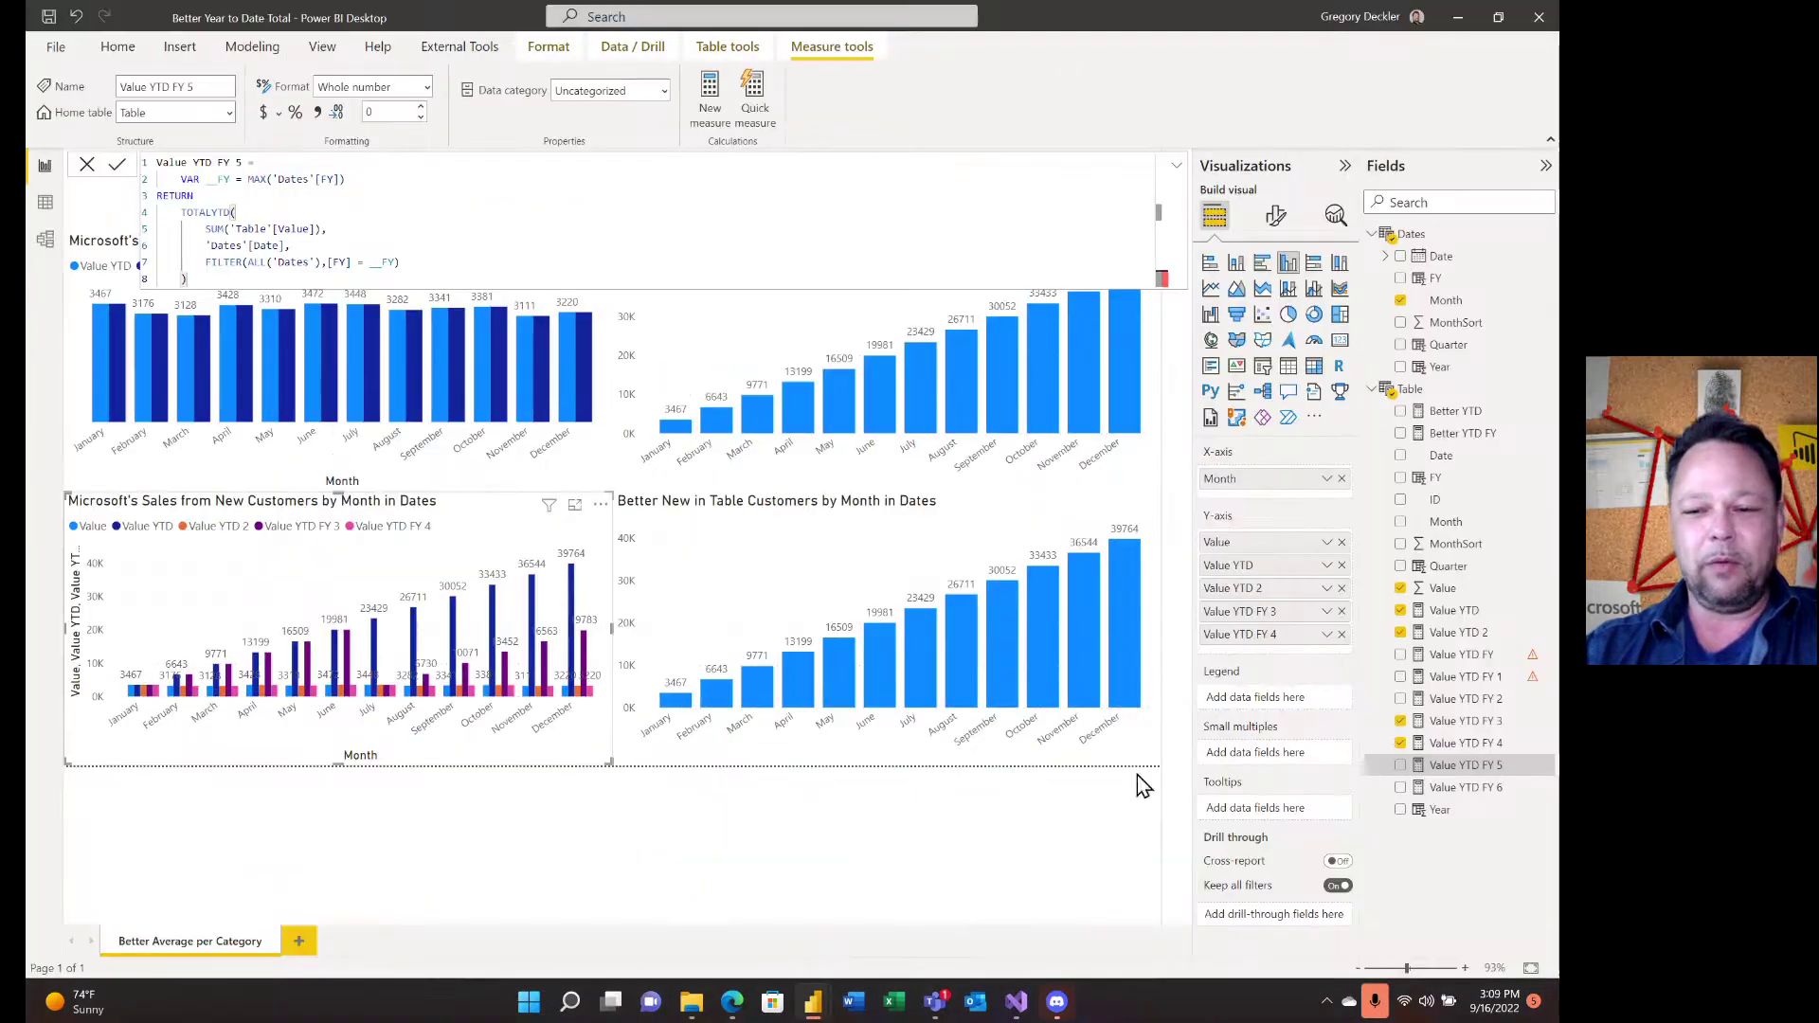
{"action": "left_click", "coordinate": [1401, 766]}
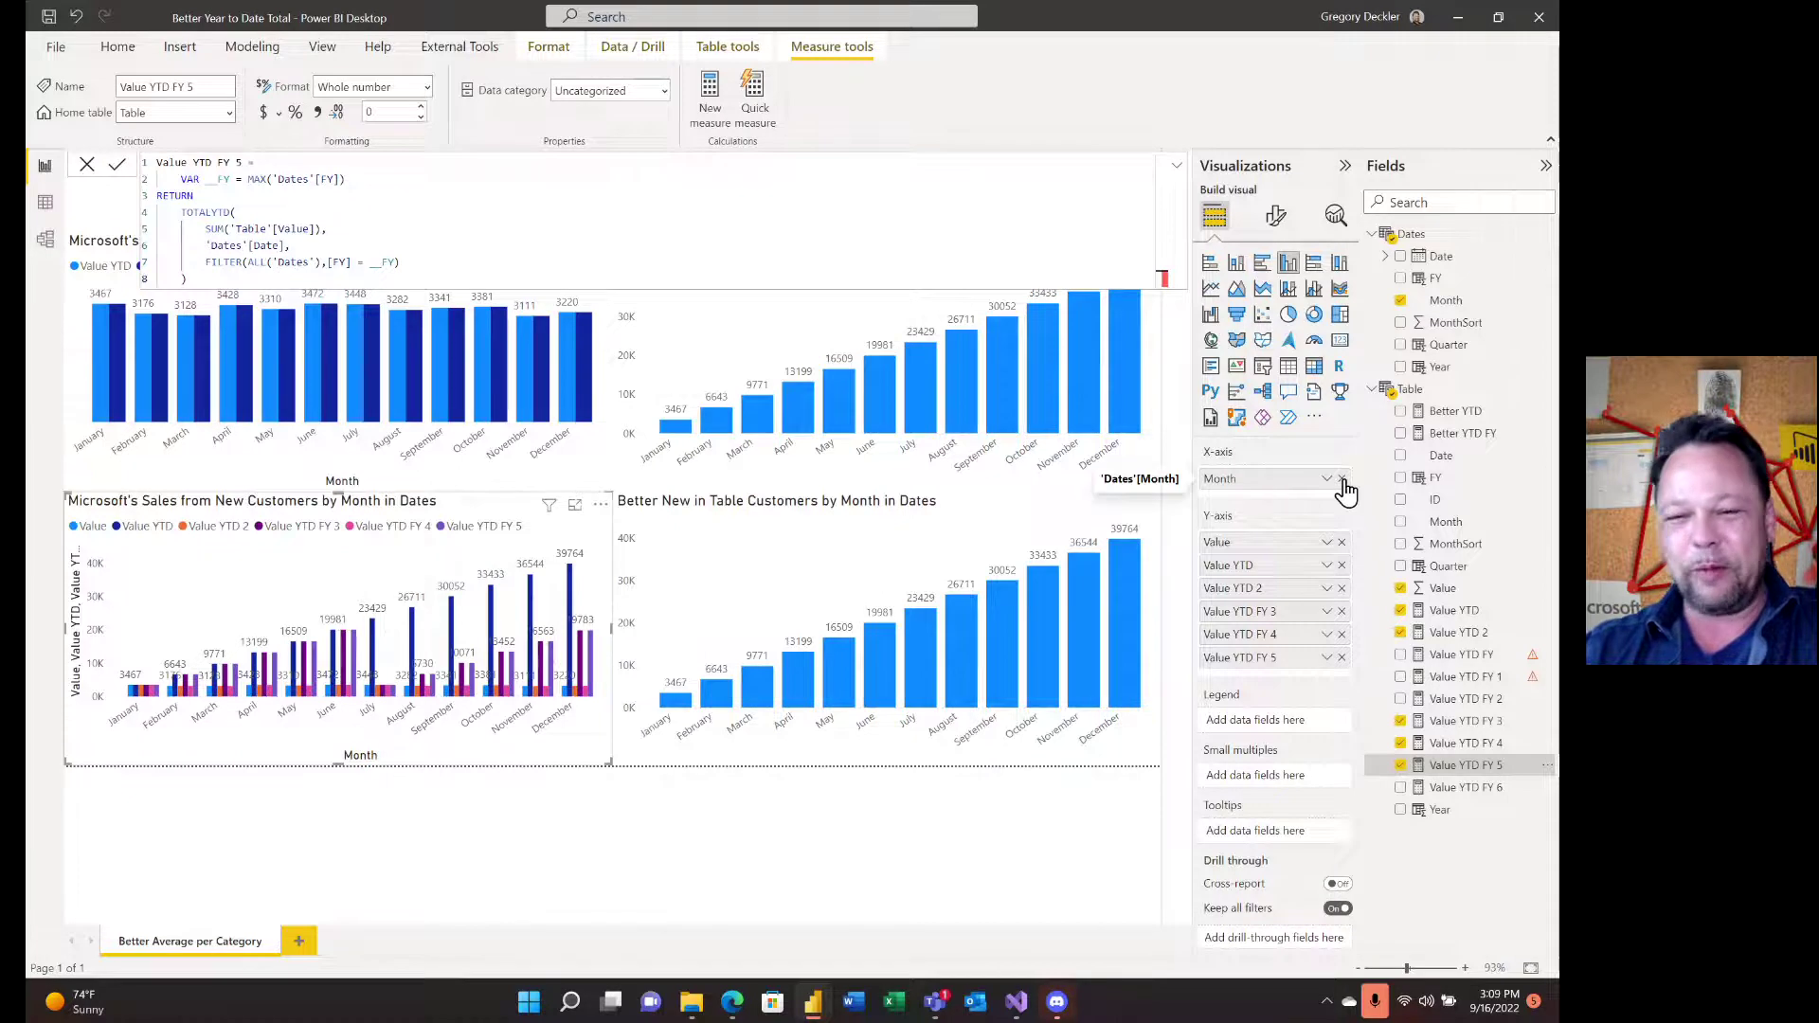
{"action": "left_click", "coordinate": [1476, 791]}
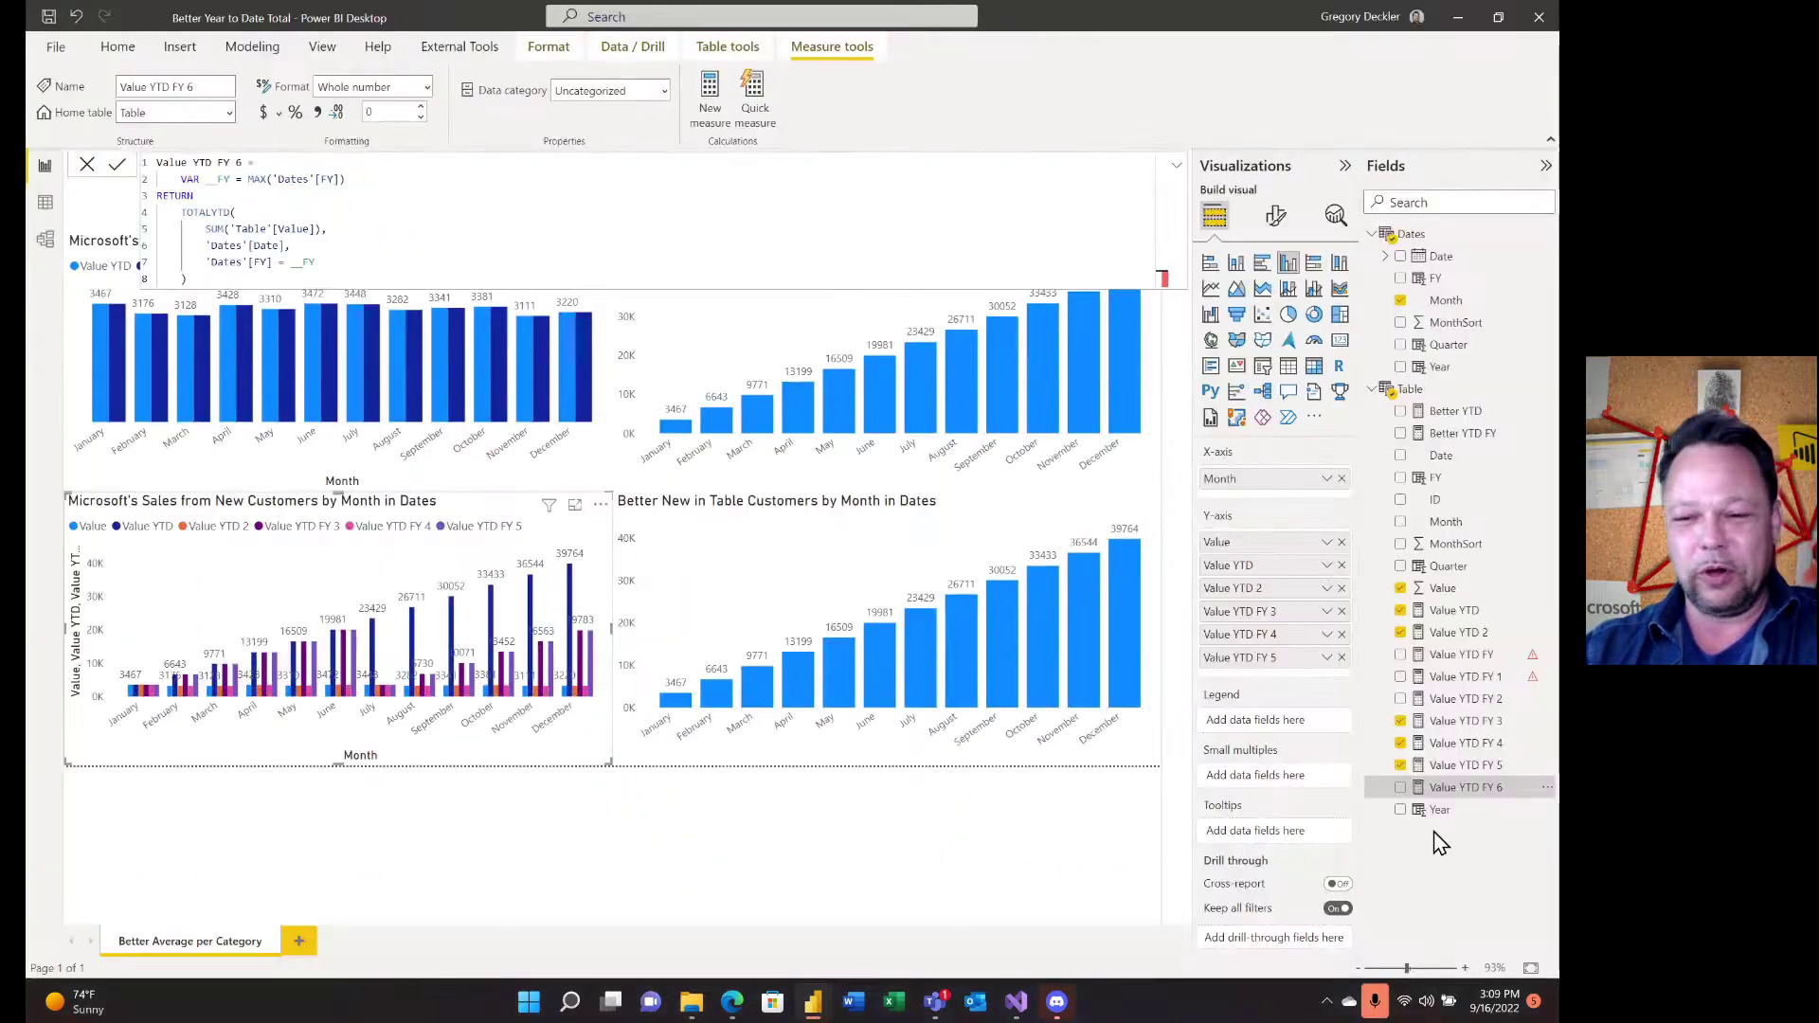
{"action": "left_click", "coordinate": [1401, 787]}
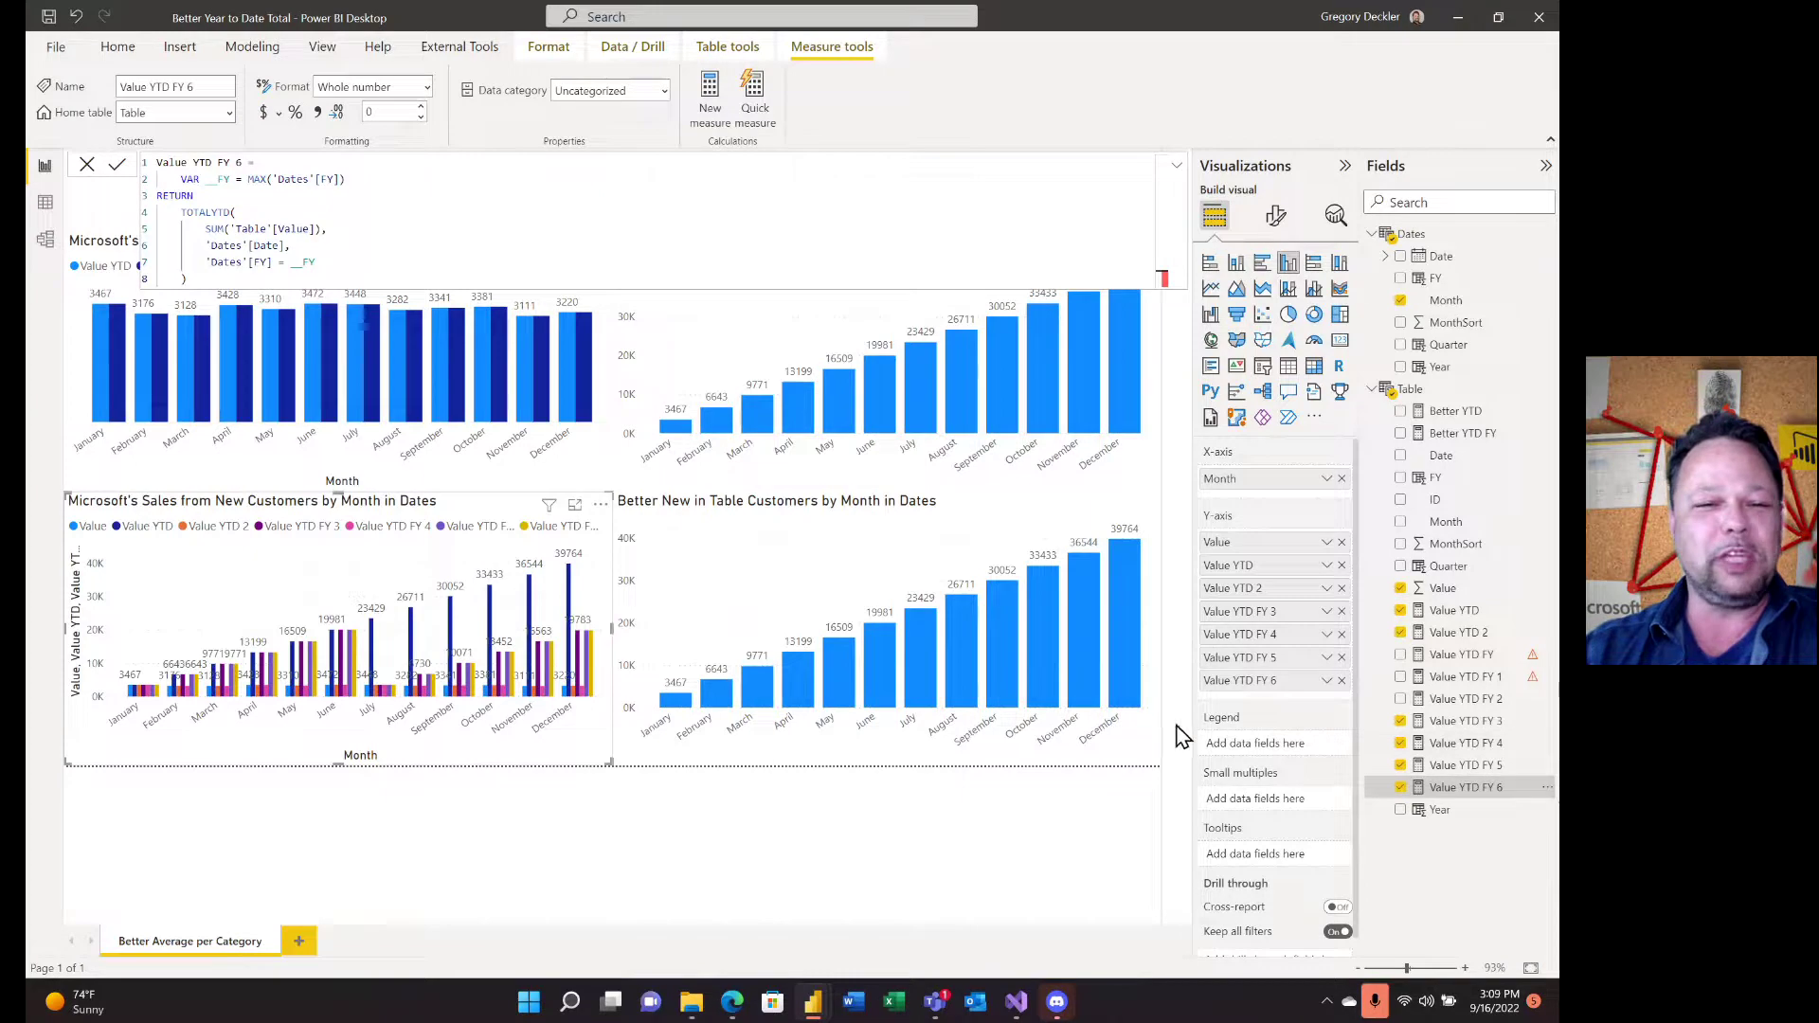
{"action": "left_click", "coordinate": [951, 810]}
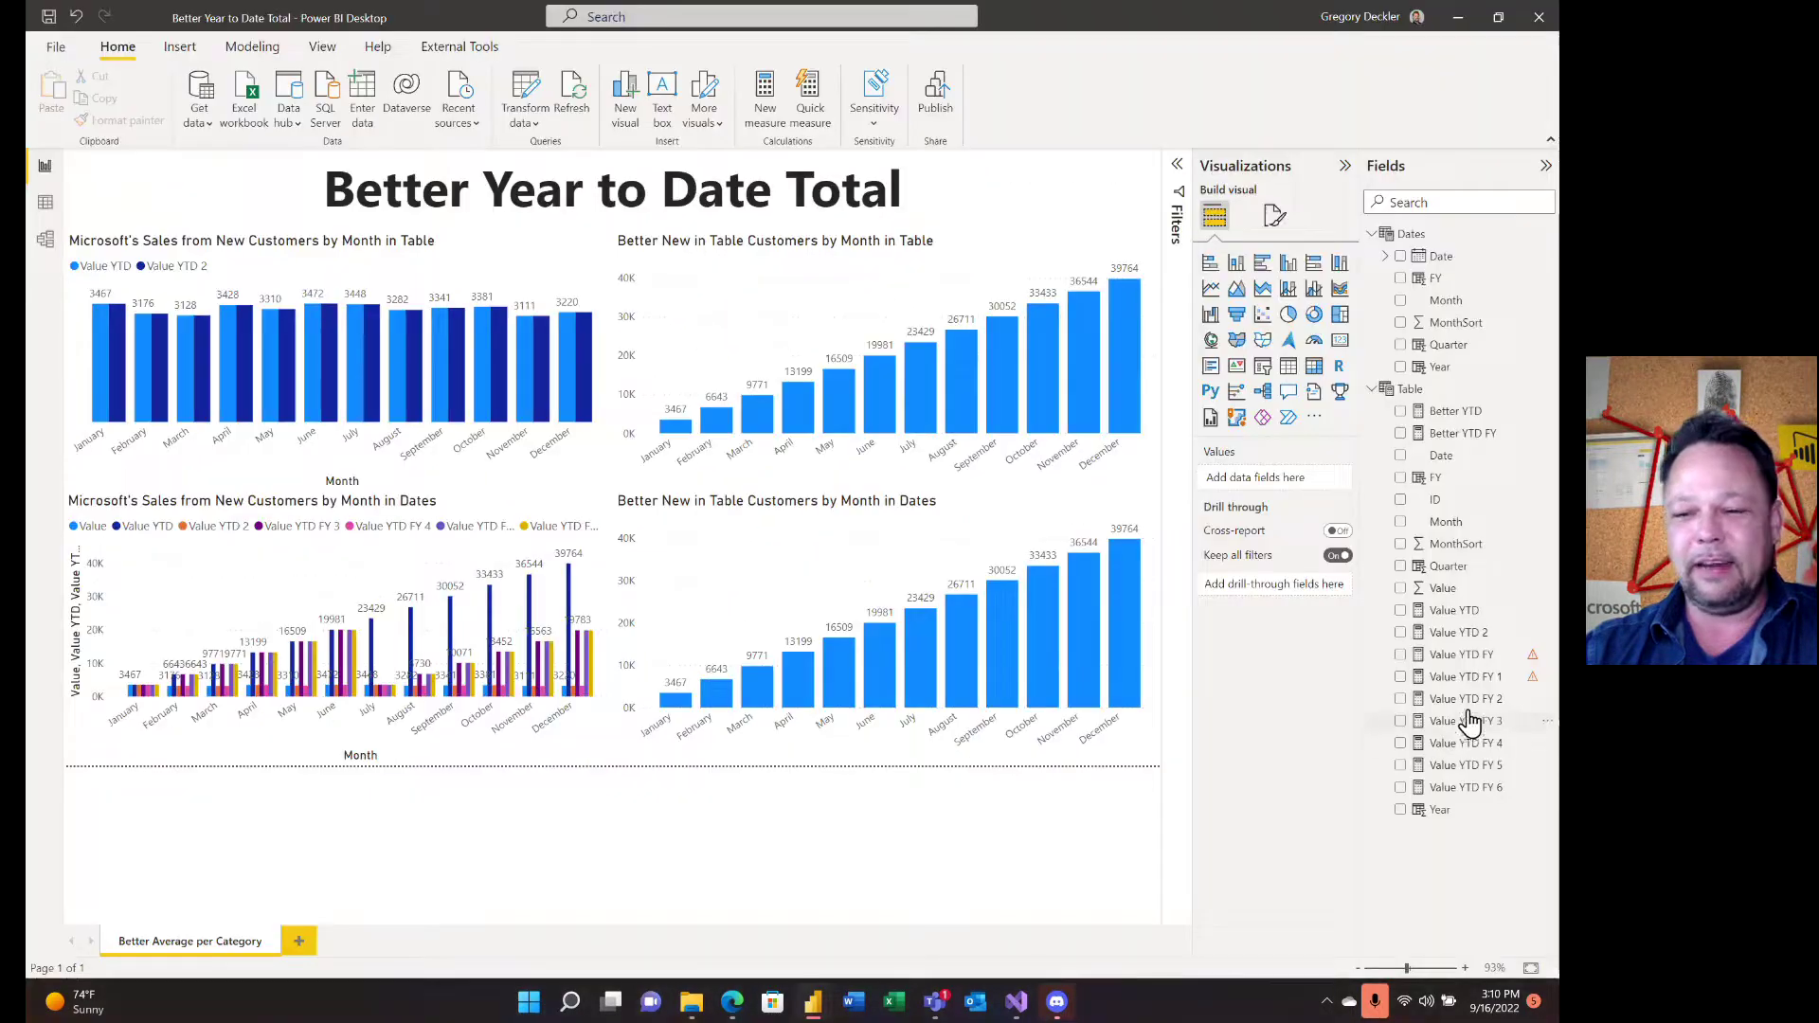
- Compare the TOTALYTD filter arguments in the Value YTD FY 3, FY 2, FY 4 and FY 6 formulas
{"action": "left_click", "coordinate": [1465, 721]}
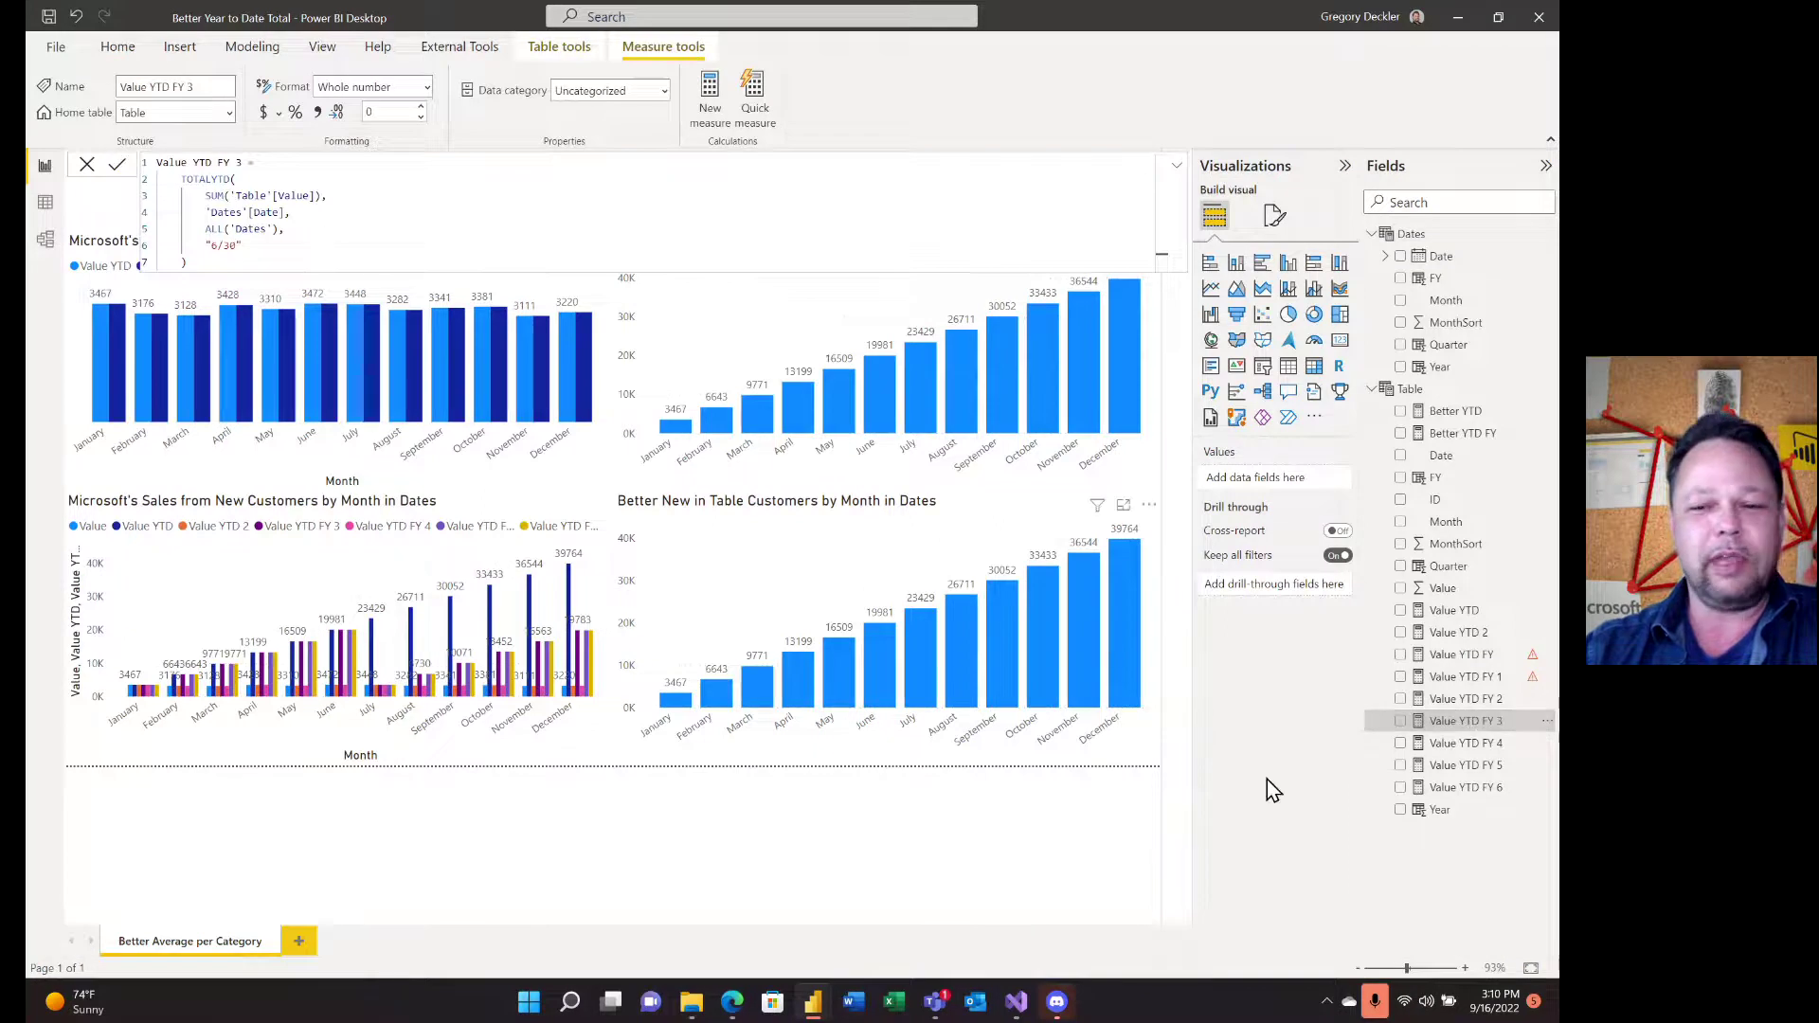
{"action": "left_click", "coordinate": [1492, 702]}
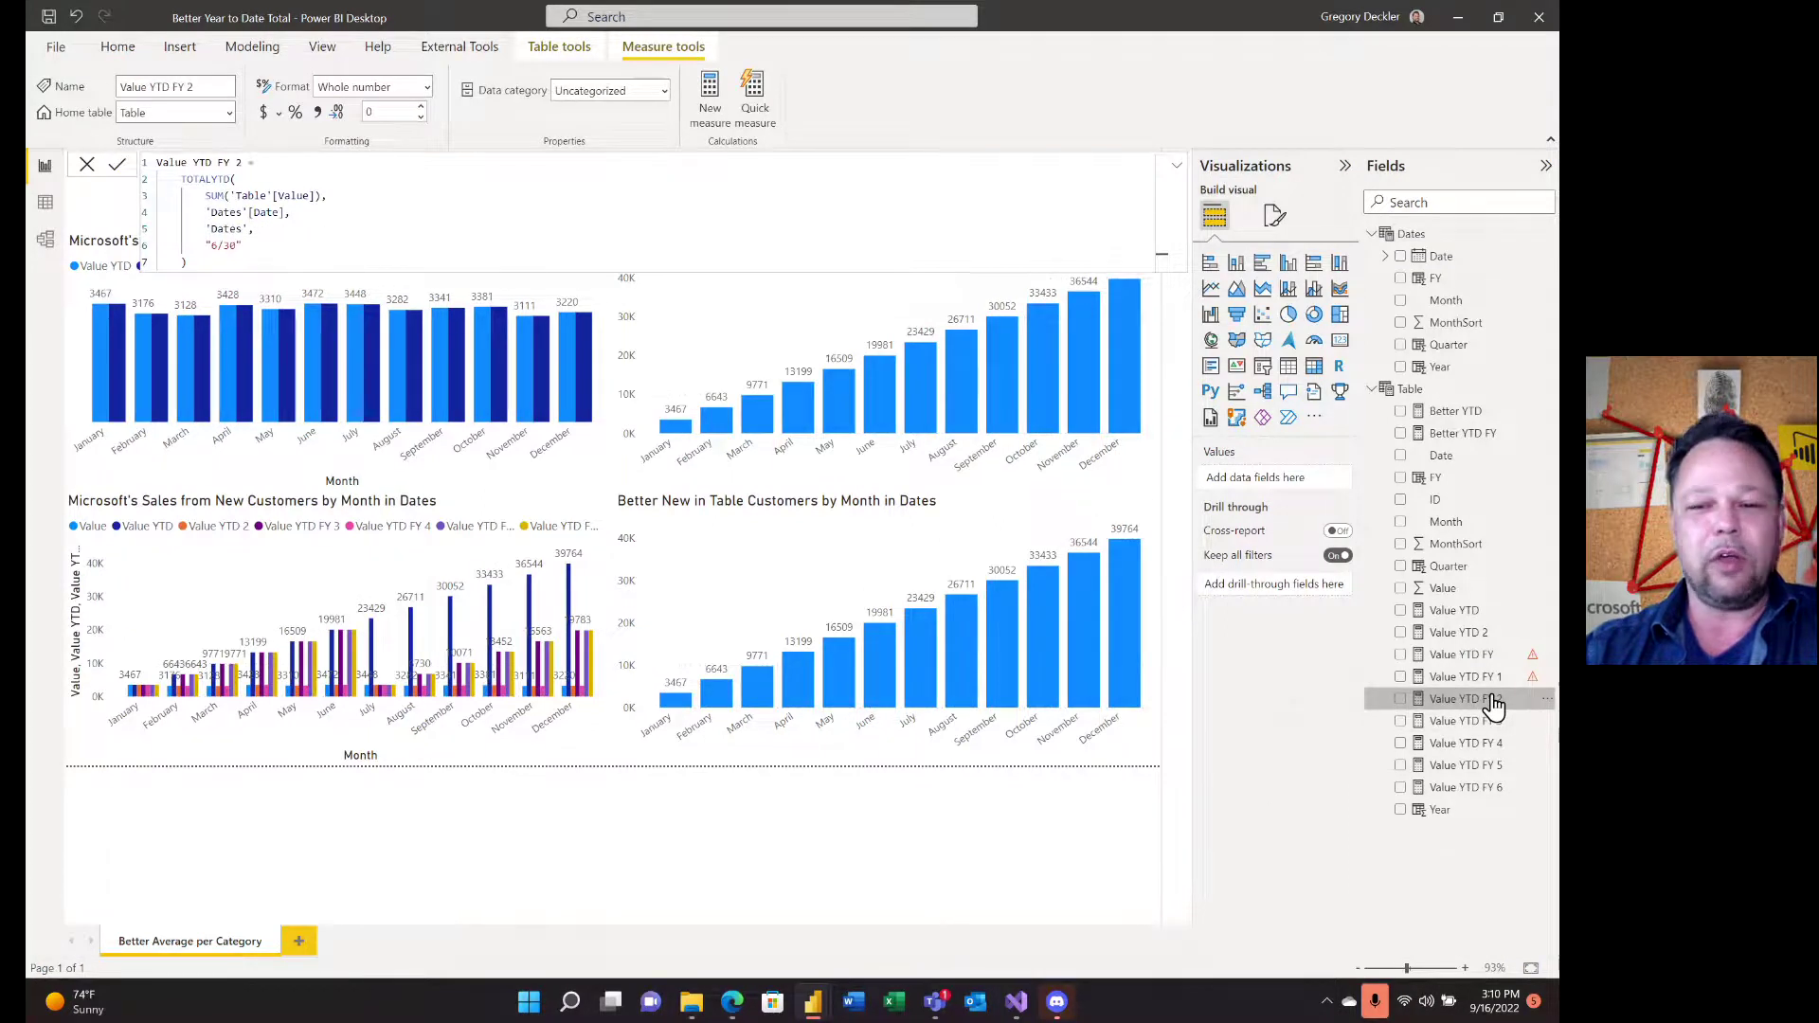
{"action": "left_click", "coordinate": [1471, 747]}
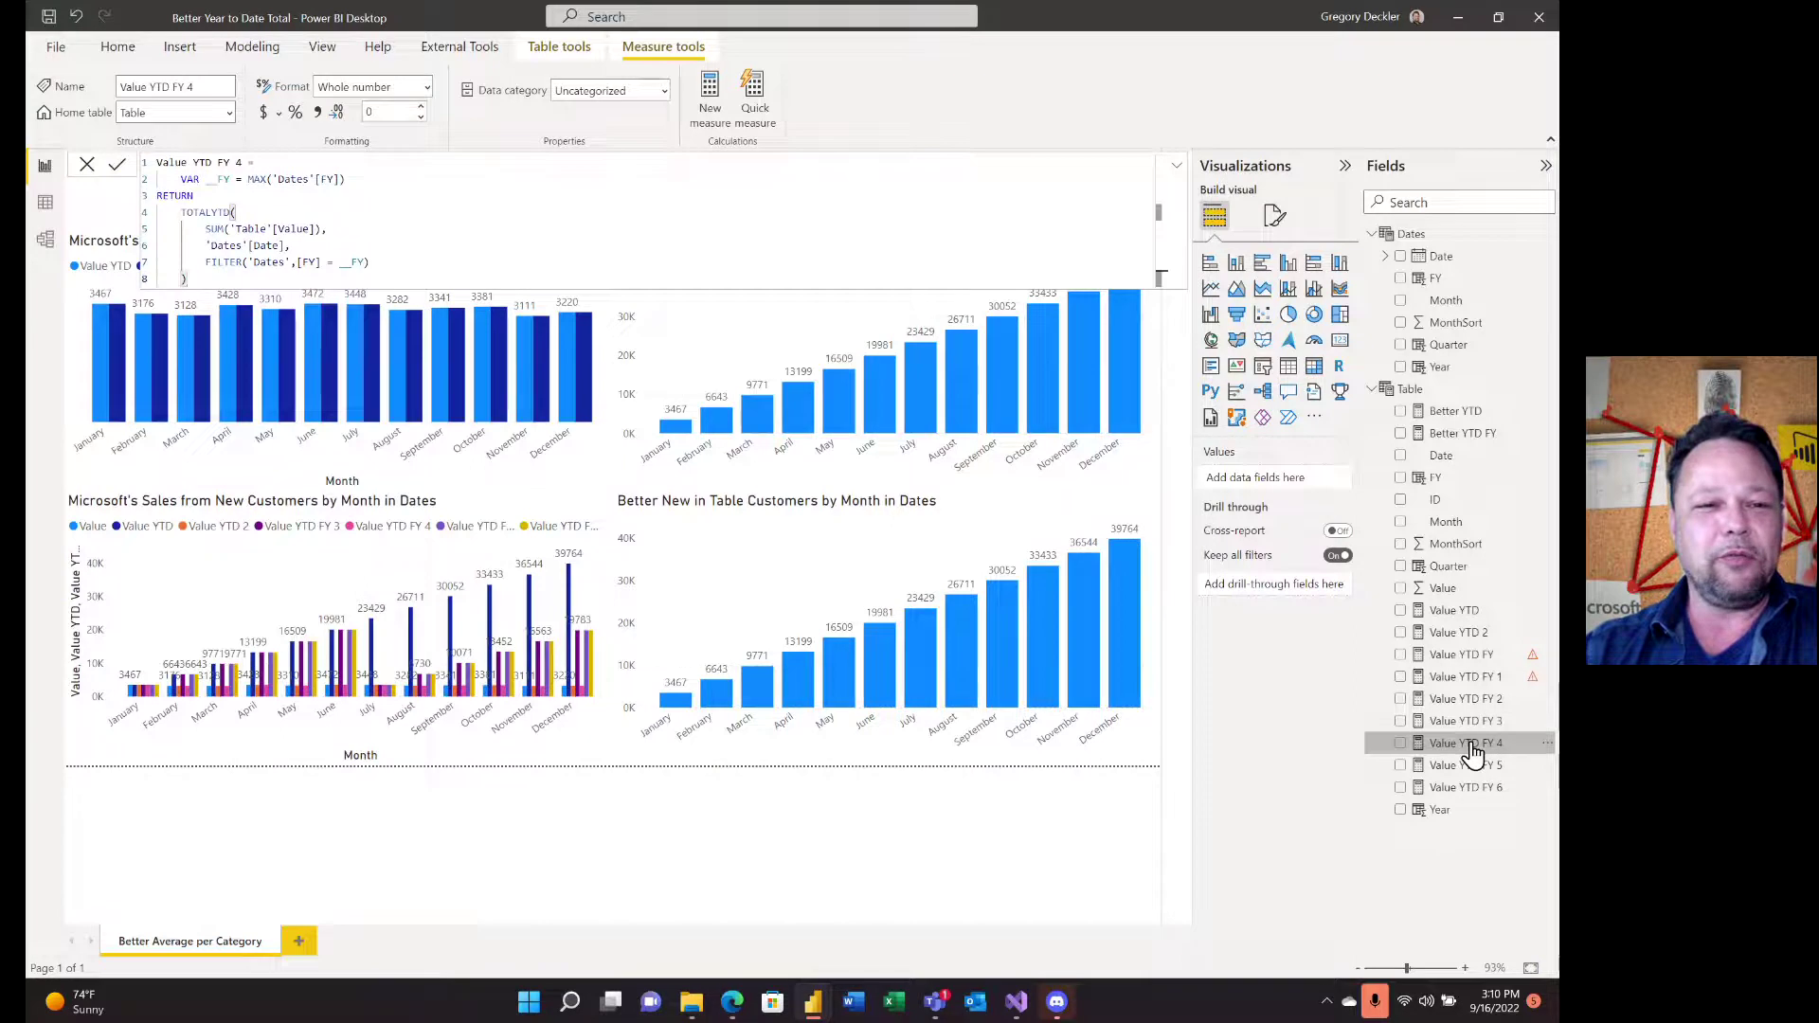
{"action": "left_click", "coordinate": [1470, 792]}
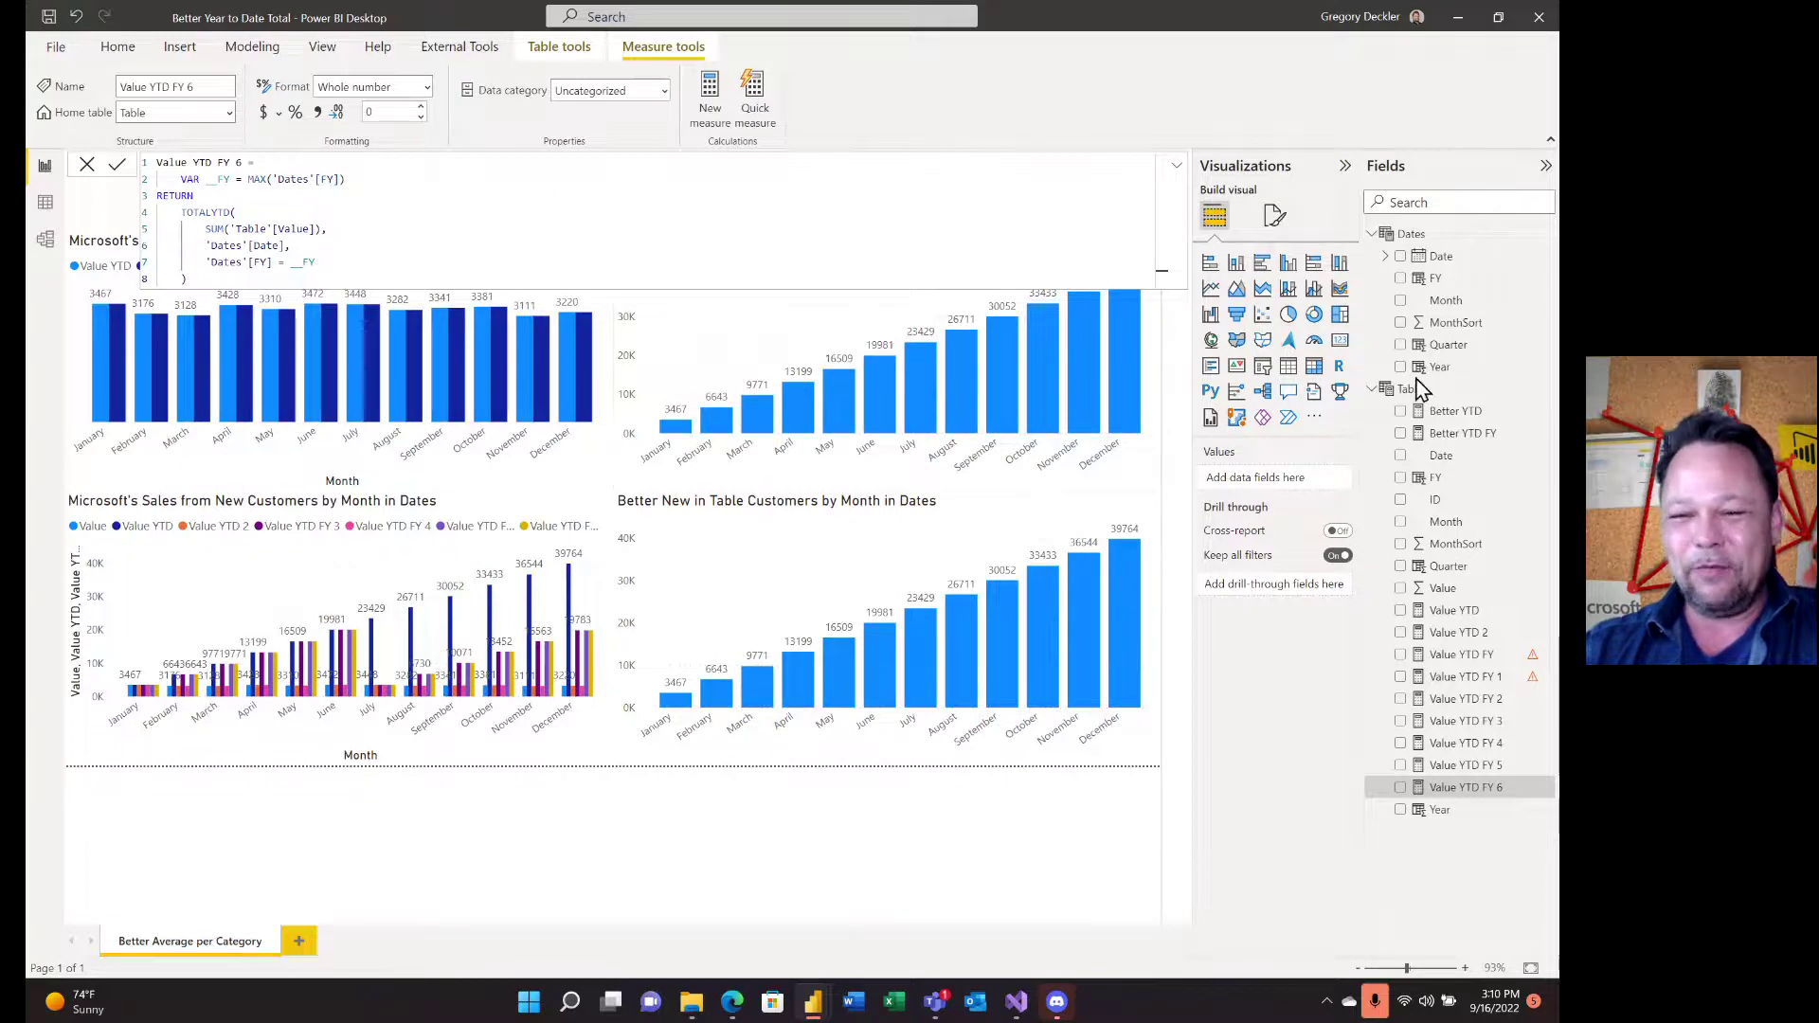
- Examine how the Better YTD and Better YTD FY formulas filter the table by date and by year or fiscal year
{"action": "left_click", "coordinate": [1455, 413]}
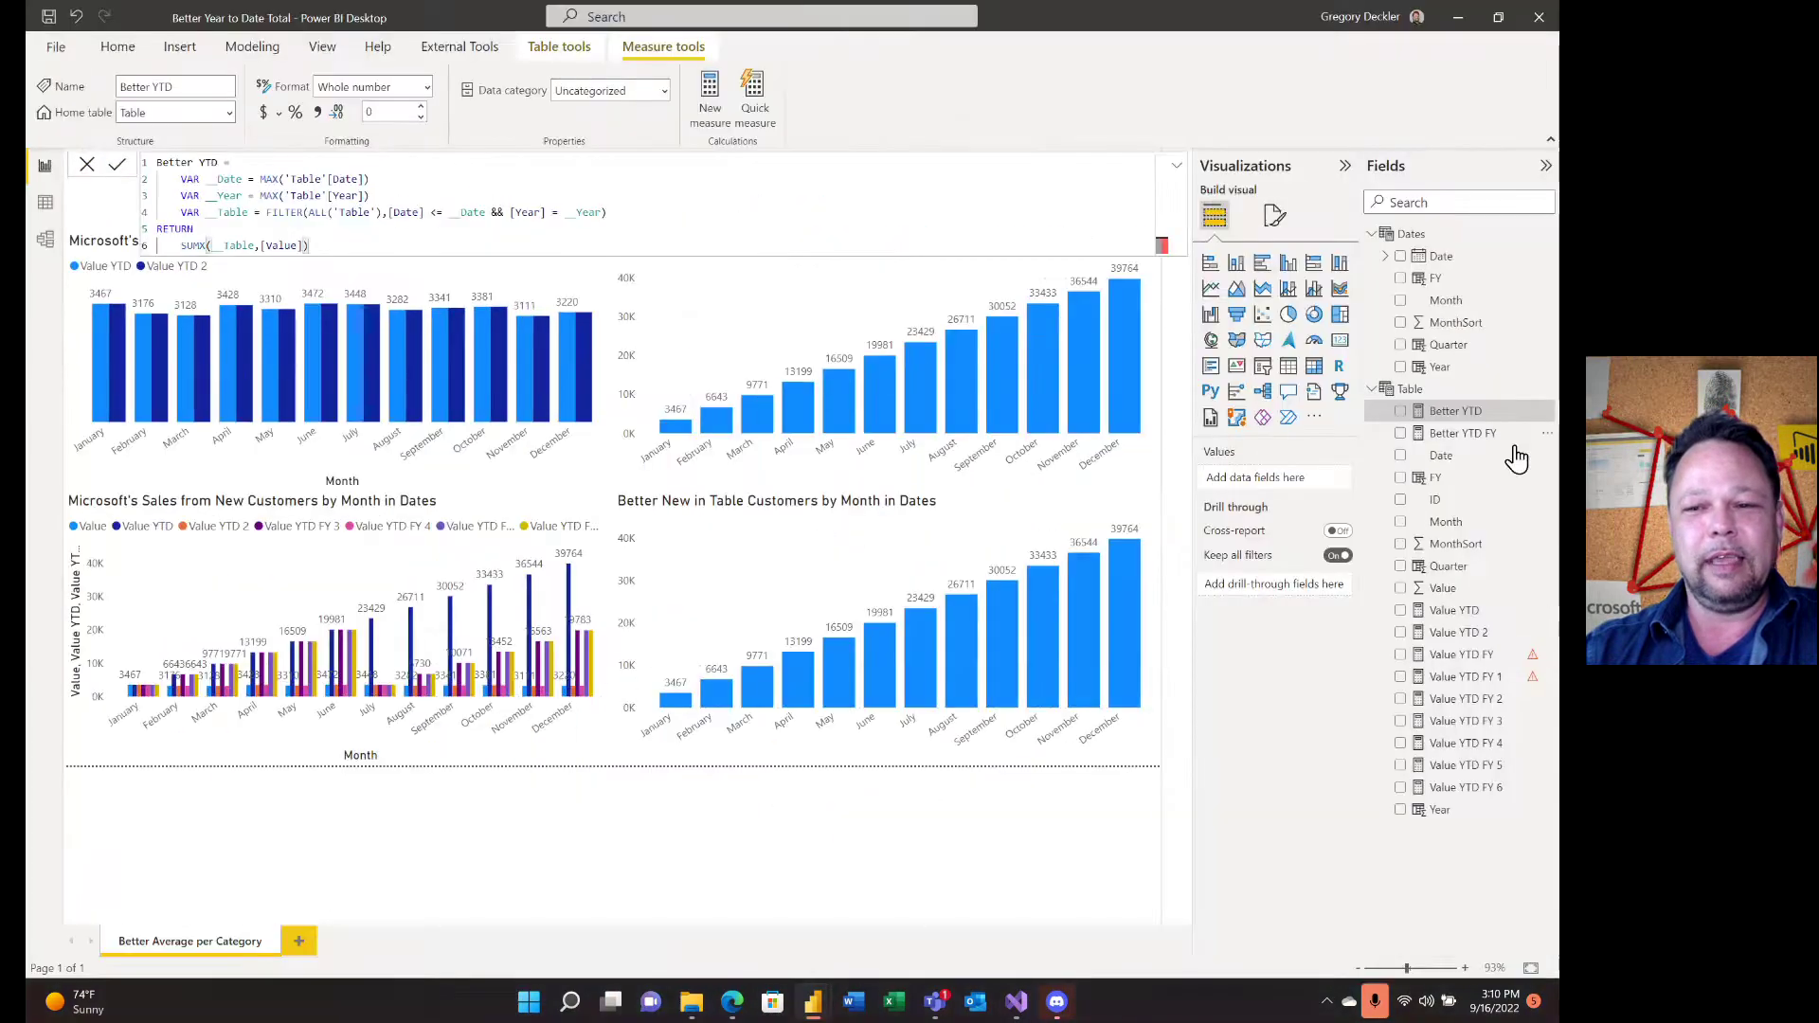
{"action": "left_click", "coordinate": [1466, 436]}
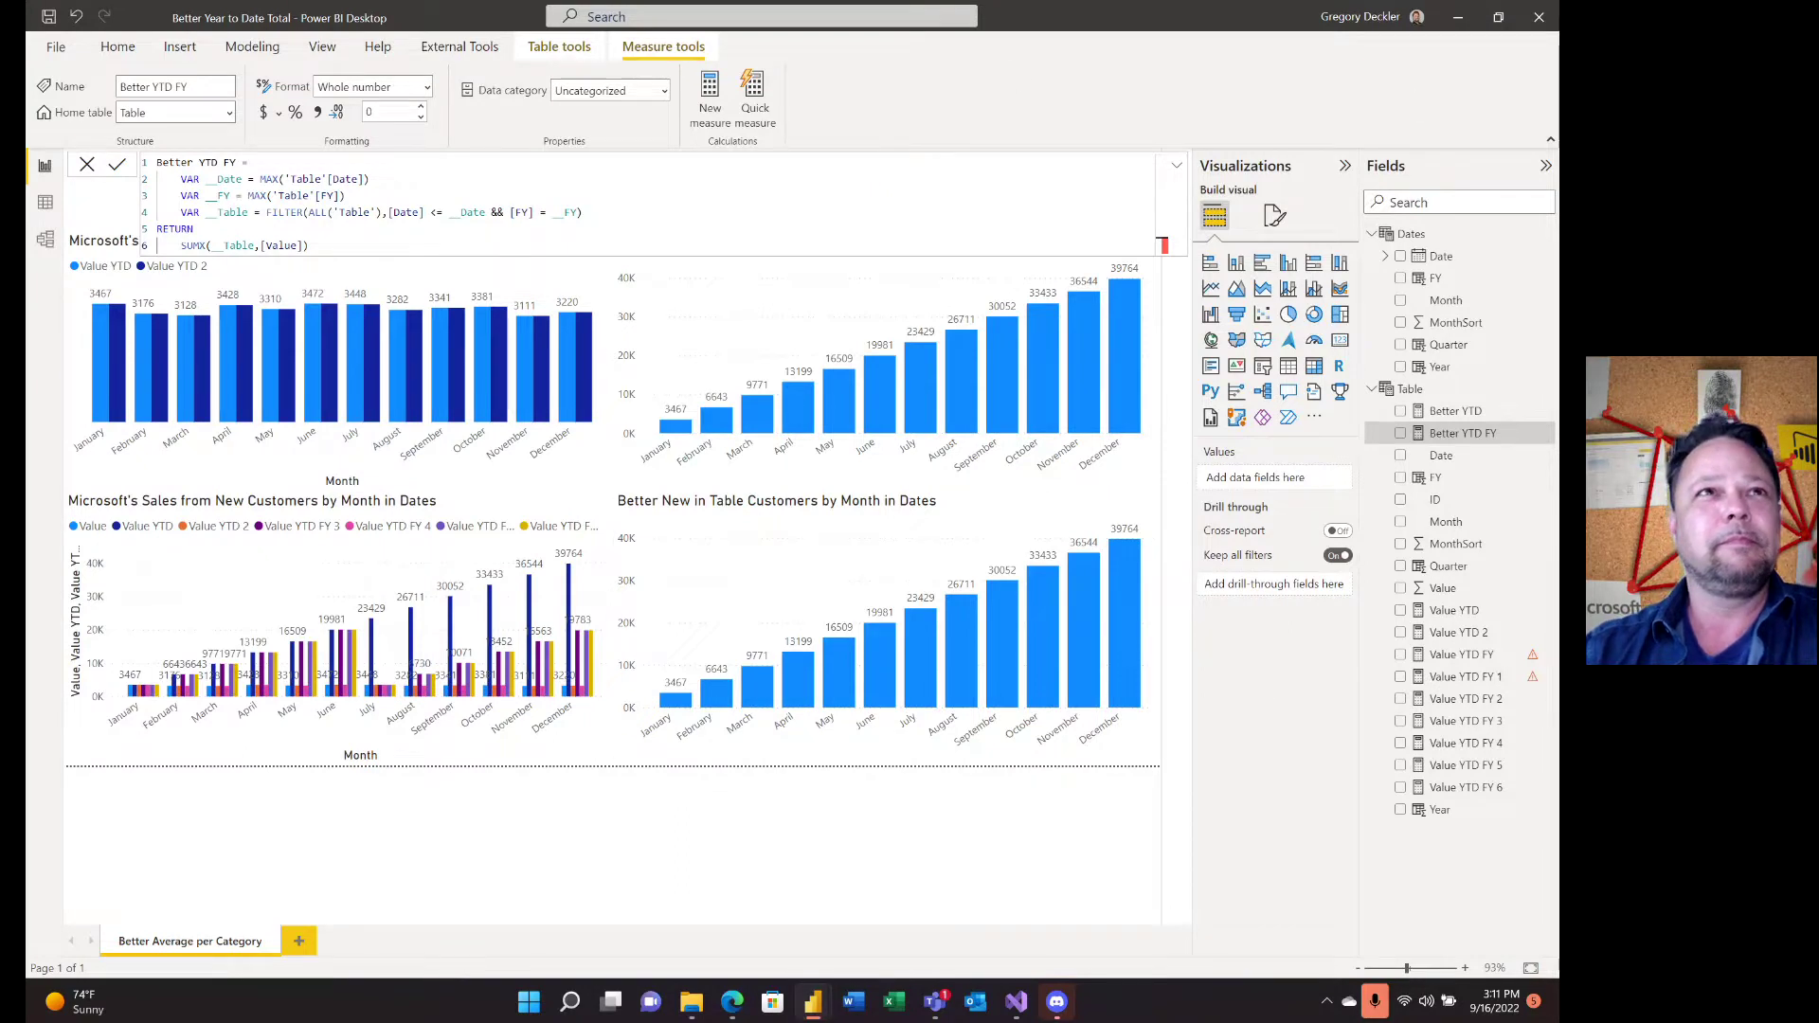
{"action": "key", "text": "alt+Tab"}
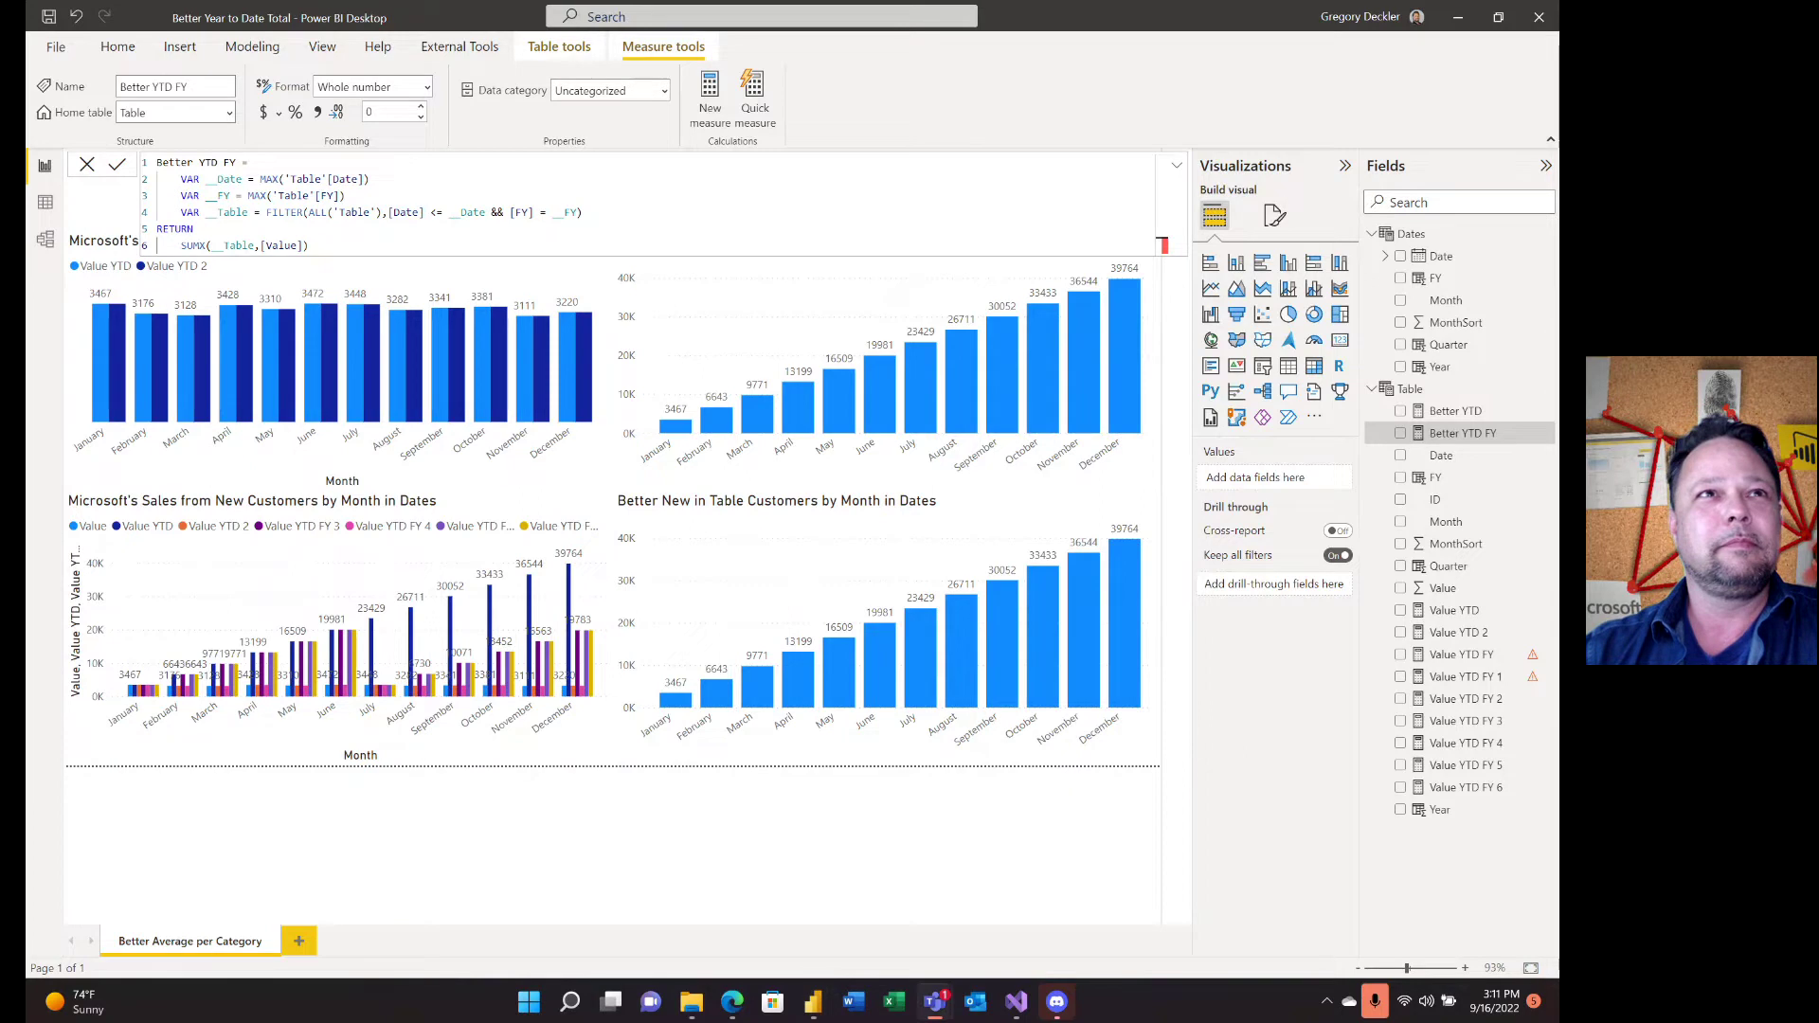